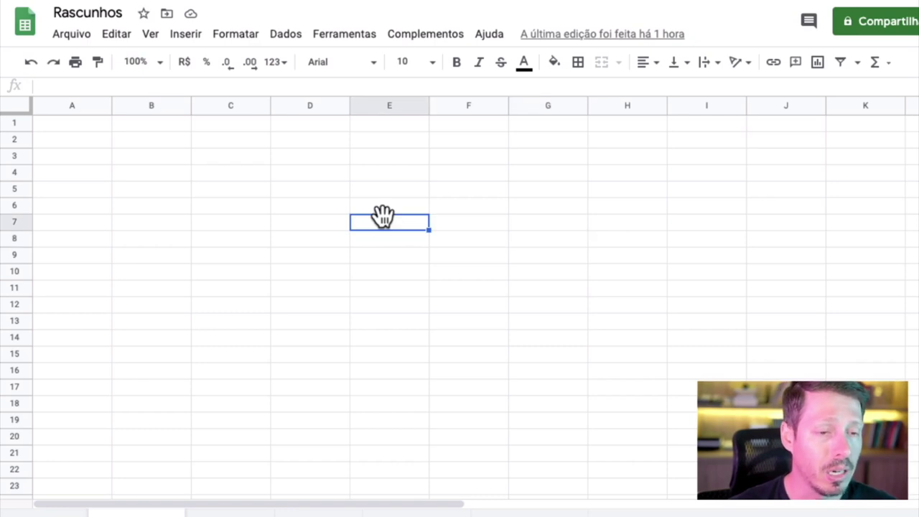
Set the sheet's zoom level to 150%.
{"action": "left_click", "coordinate": [306, 172]}
{"action": "left_click", "coordinate": [397, 160]}
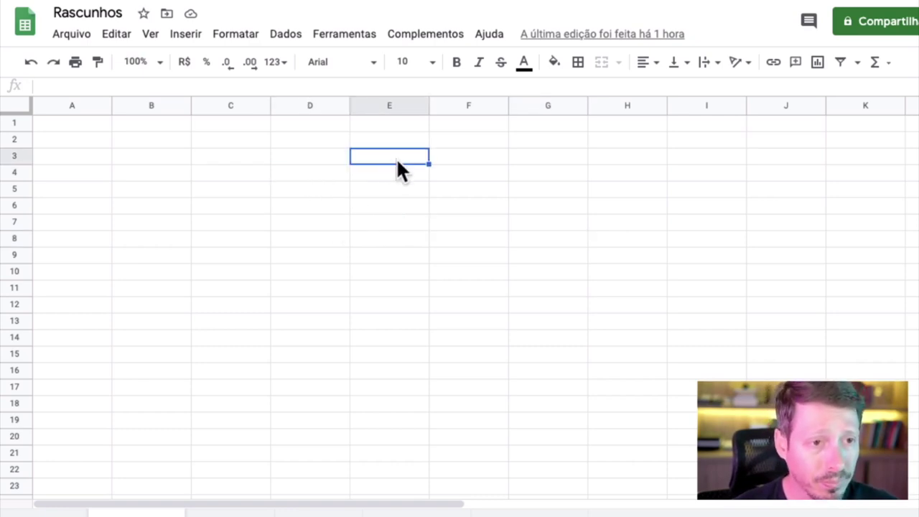
{"action": "left_click", "coordinate": [160, 63]}
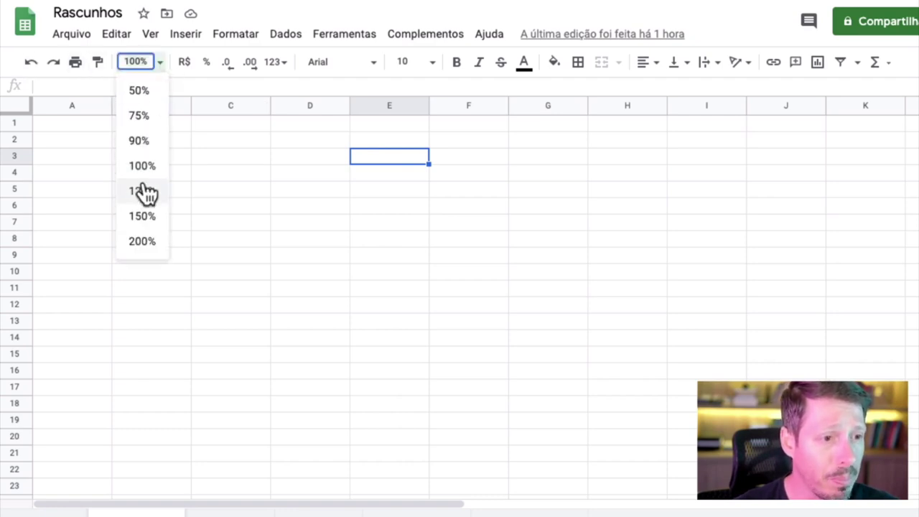
{"action": "left_click", "coordinate": [144, 190]}
{"action": "left_click", "coordinate": [159, 63]}
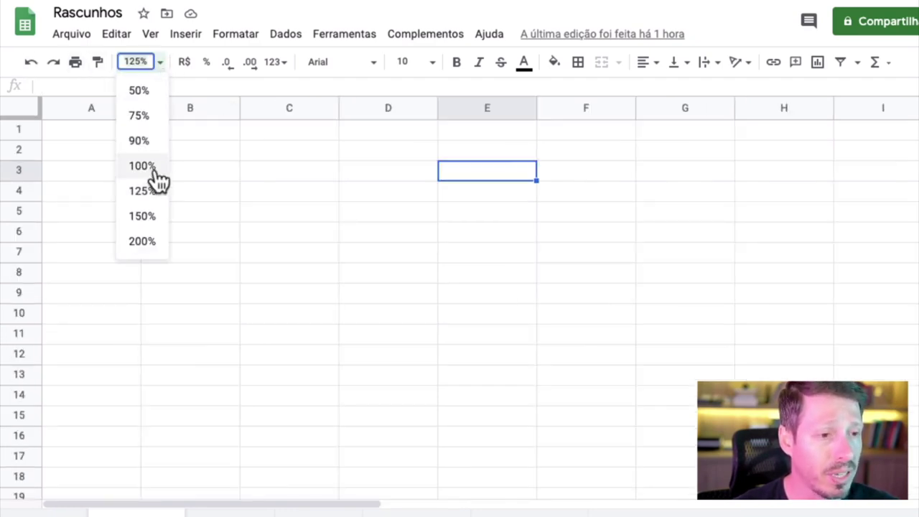
{"action": "left_click", "coordinate": [151, 216]}
{"action": "left_click", "coordinate": [341, 208]}
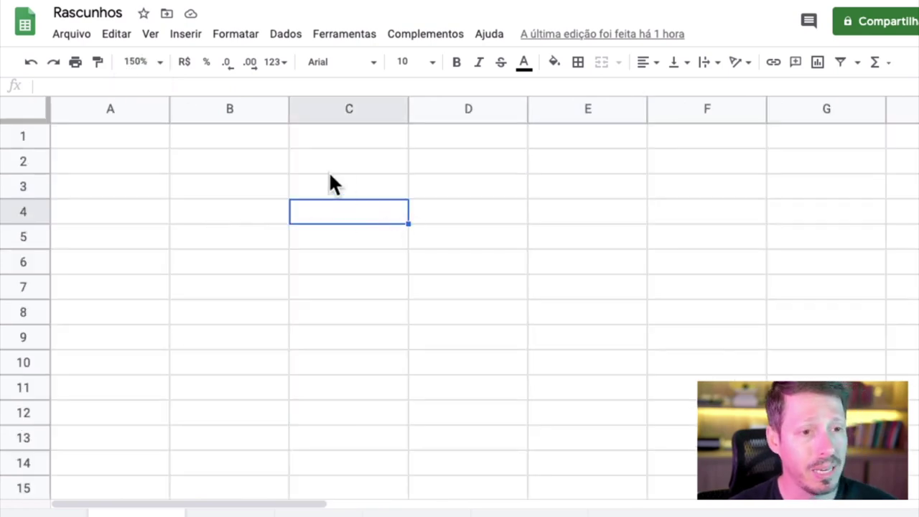
Enter the headers "Entradas" in cell C3 and "Saídas" in cell D3.
{"action": "left_click", "coordinate": [330, 181]}
{"action": "type", "text": "De"}
{"action": "key", "text": "BackSpace"}
{"action": "key", "text": "BackSpace"}
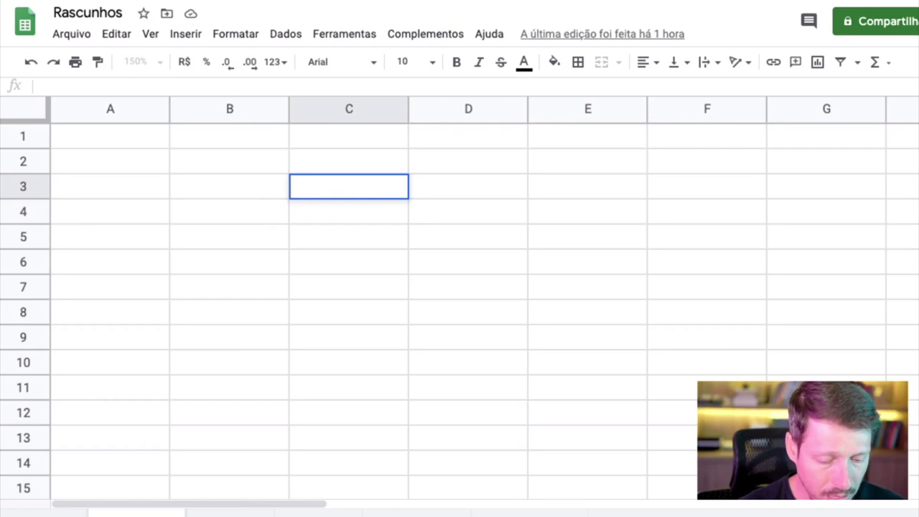
{"action": "type", "text": "Entrada"}
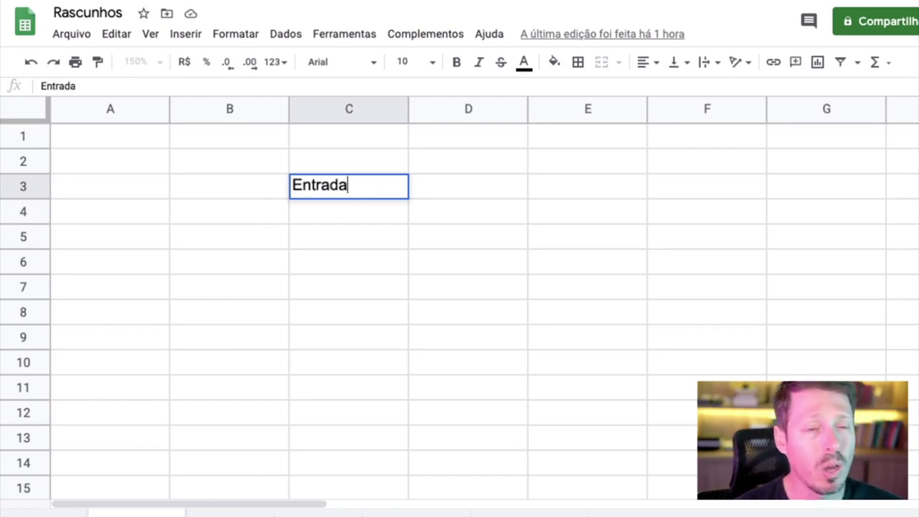
{"action": "type", "text": "s"}
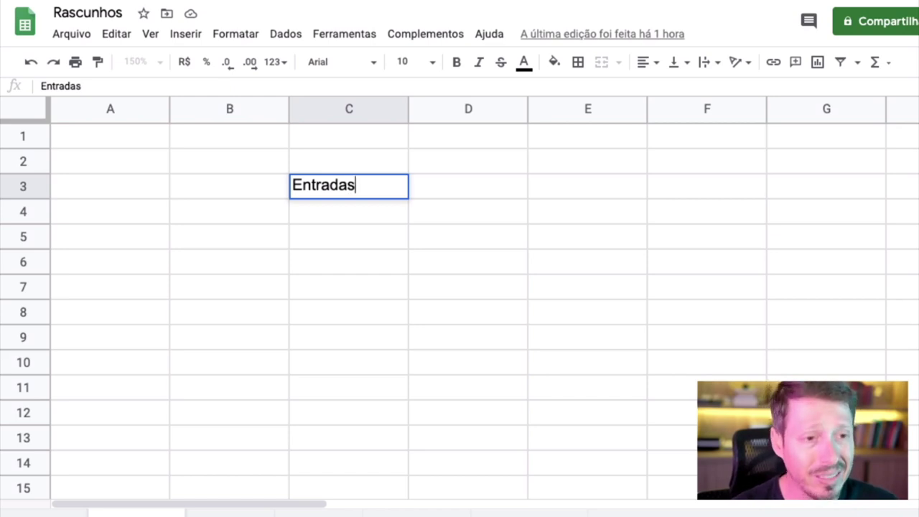
{"action": "key", "text": "Return"}
{"action": "key", "text": "Up"}
{"action": "key", "text": "Right"}
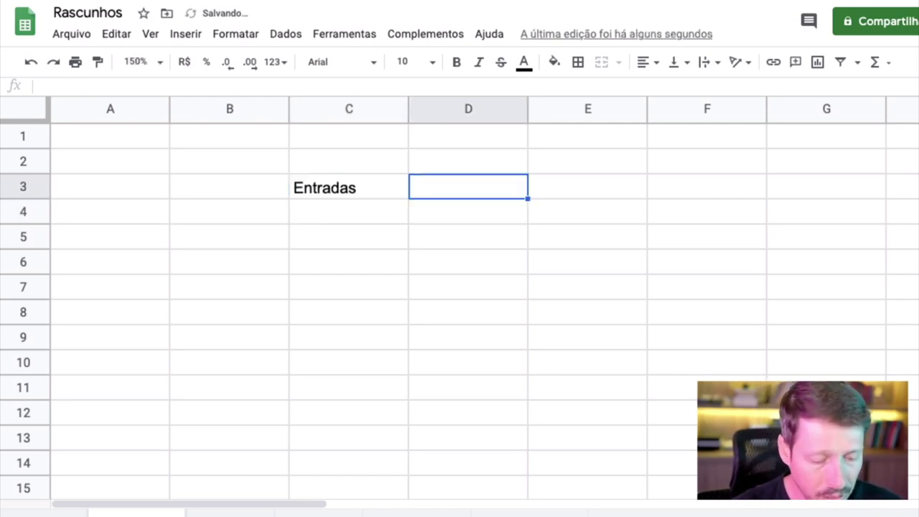
{"action": "type", "text": "Saídas"}
{"action": "key", "text": "Return"}
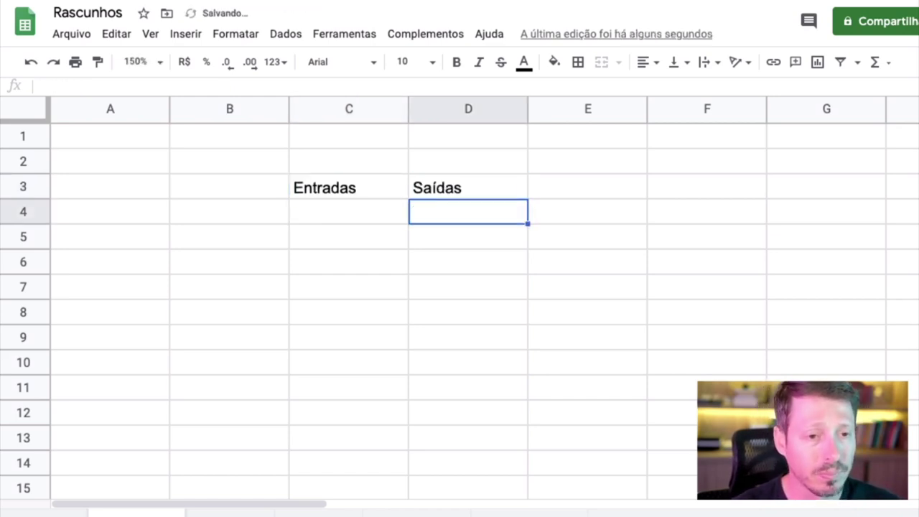
{"action": "key", "text": "Left"}
{"action": "key", "text": "Right"}
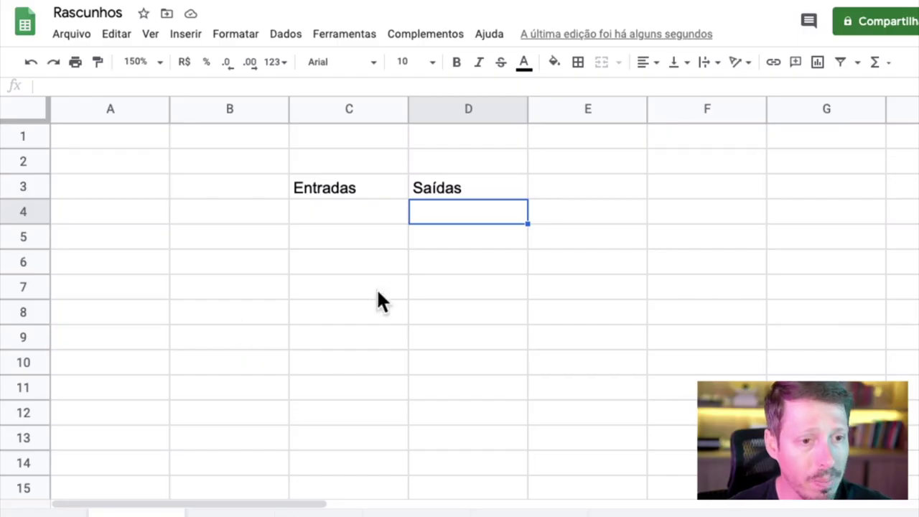
List the expenses "Netflix", "Sky" and "HBO" in cells D4 to D6 under the Saídas header.
{"action": "left_click", "coordinate": [437, 267]}
{"action": "left_click", "coordinate": [460, 222]}
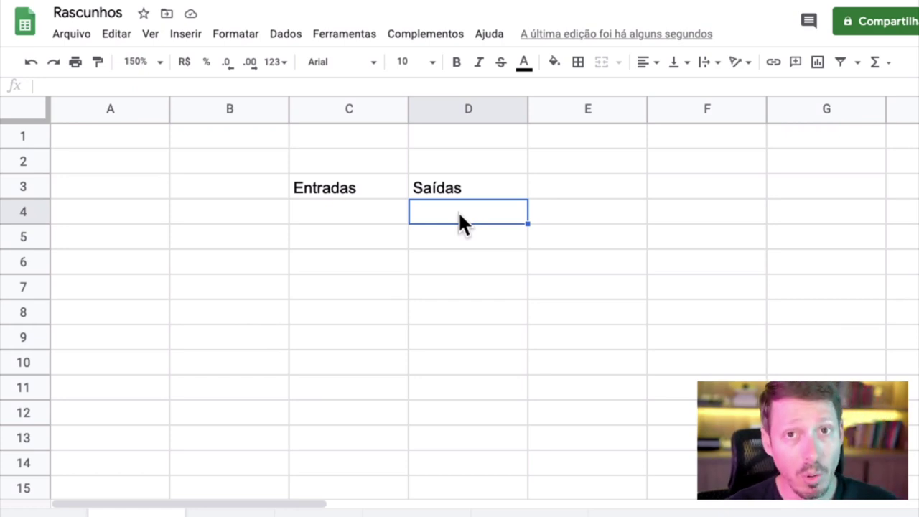
{"action": "type", "text": "Netflix"}
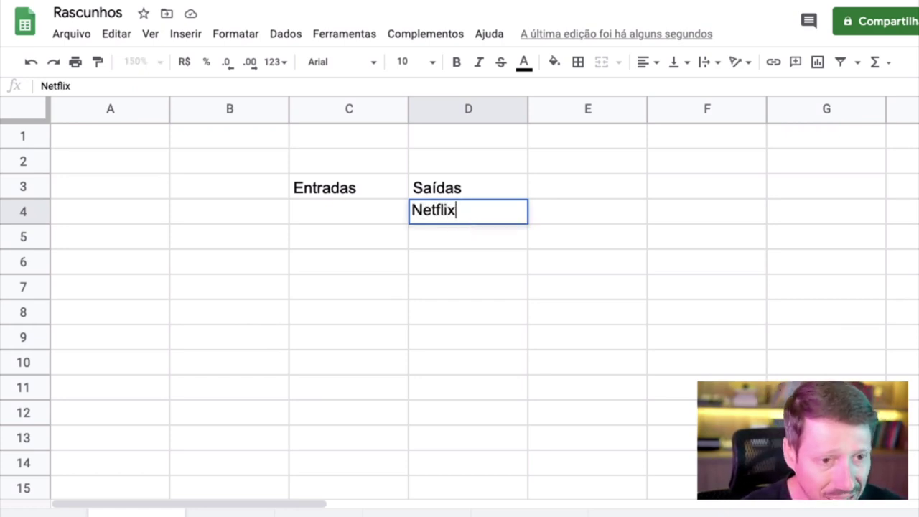
{"action": "key", "text": "Return"}
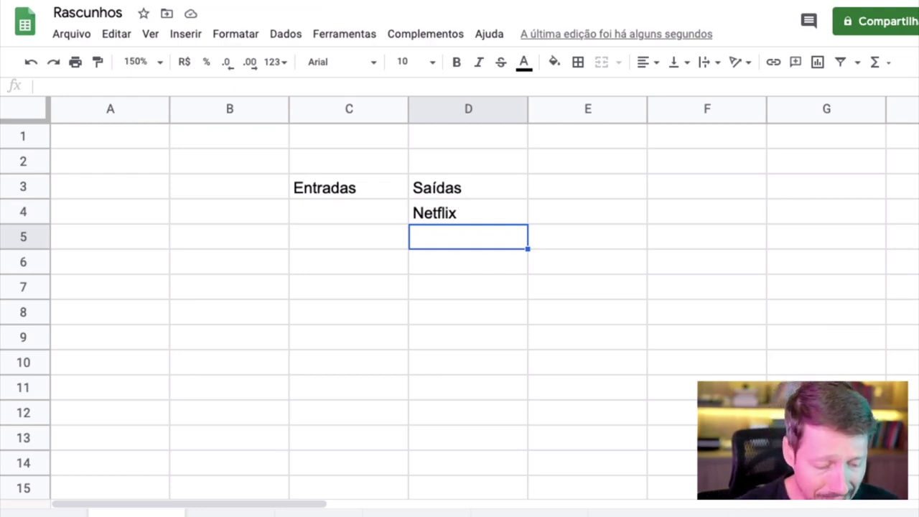
{"action": "type", "text": "Sky"}
{"action": "key", "text": "Return"}
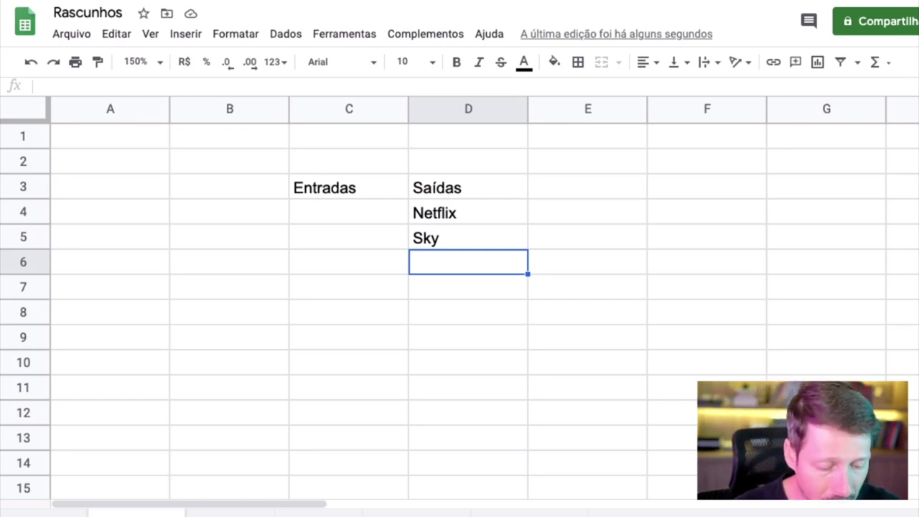
{"action": "type", "text": "H"}
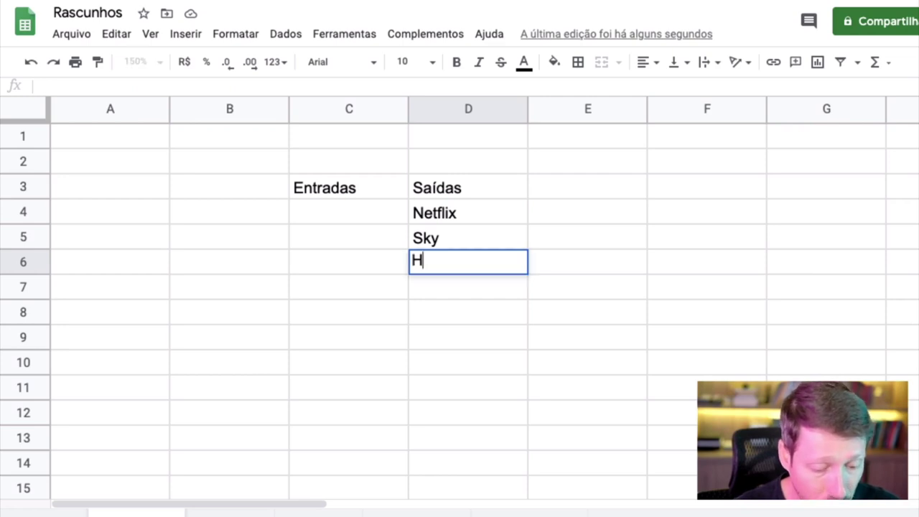
{"action": "type", "text": "GB"}
{"action": "key", "text": "BackSpace"}
{"action": "key", "text": "BackSpace"}
{"action": "type", "text": "BO"}
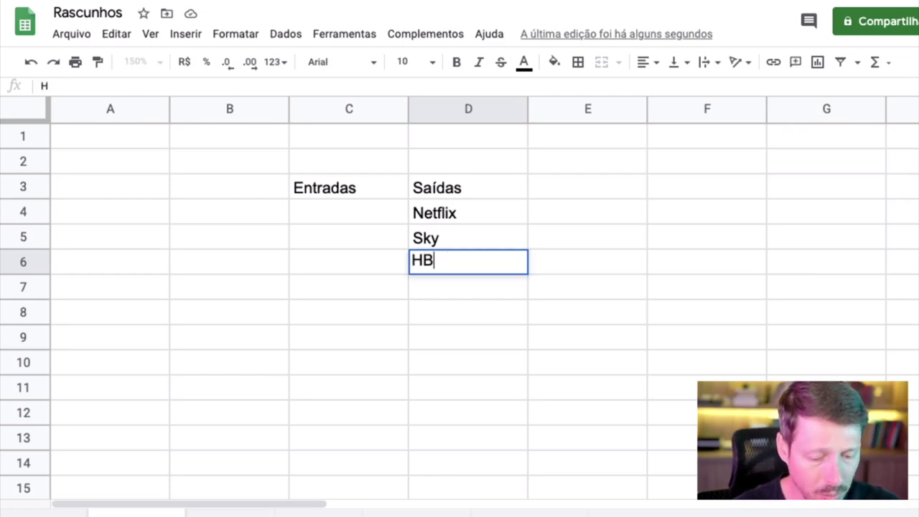
{"action": "key", "text": "Return"}
Fill the Saídas header cell D3 with bright red.
{"action": "left_click", "coordinate": [468, 237]}
{"action": "key", "text": "Up"}
{"action": "key", "text": "Up"}
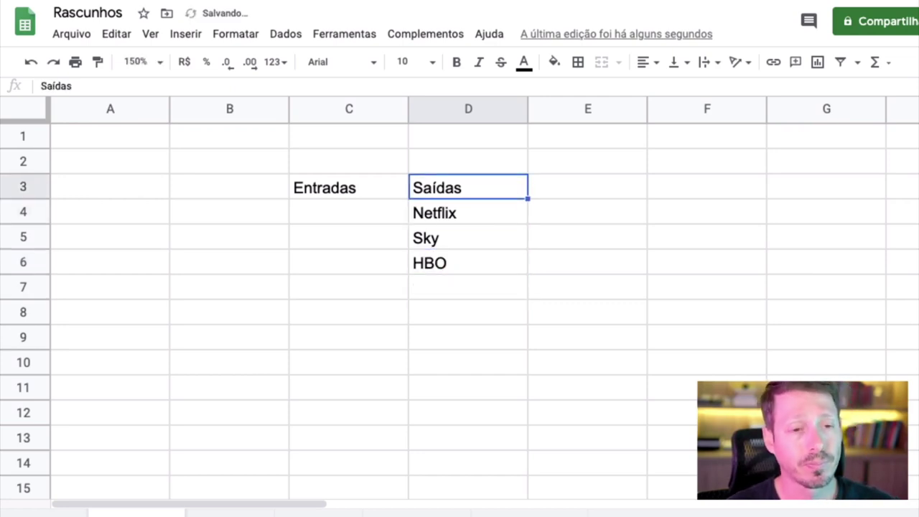
{"action": "left_click", "coordinate": [554, 61]}
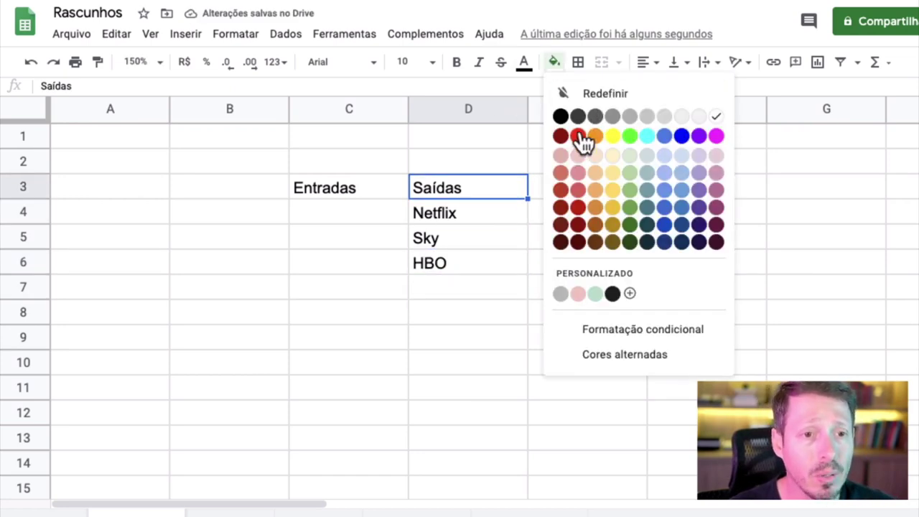
{"action": "left_click", "coordinate": [578, 135]}
{"action": "left_click", "coordinate": [470, 287]}
Change the fill of the Saídas header cell D3 to a softer light red.
{"action": "left_click", "coordinate": [473, 182]}
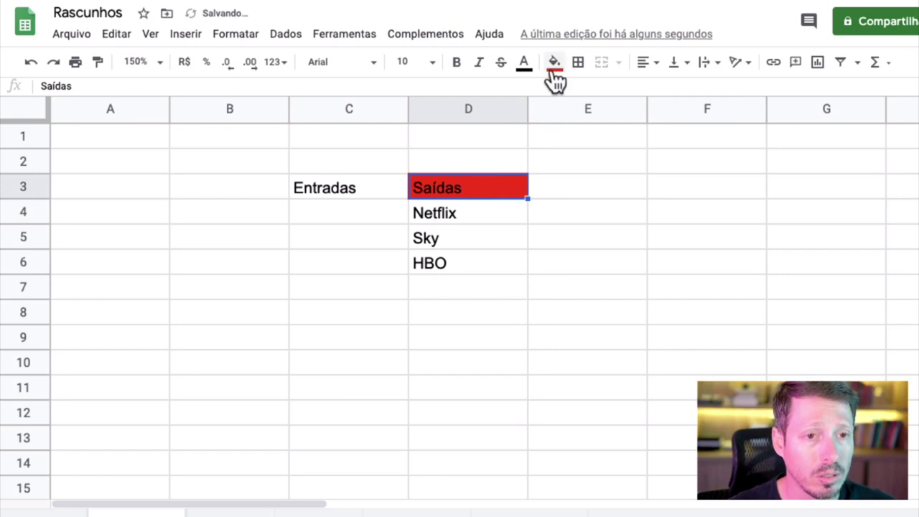
{"action": "left_click", "coordinate": [554, 62]}
{"action": "left_click", "coordinate": [579, 174]}
{"action": "left_click", "coordinate": [305, 263]}
Fill the Entradas header cell C3 with light green.
{"action": "left_click", "coordinate": [381, 188]}
{"action": "left_click", "coordinate": [554, 62]}
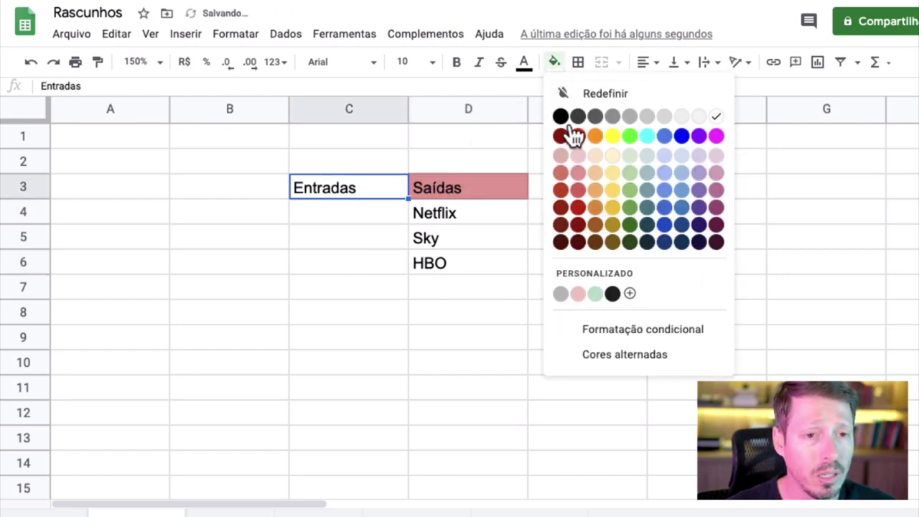
{"action": "left_click", "coordinate": [630, 173]}
{"action": "left_click_drag", "start_coordinate": [402, 267], "coordinate": [522, 291]}
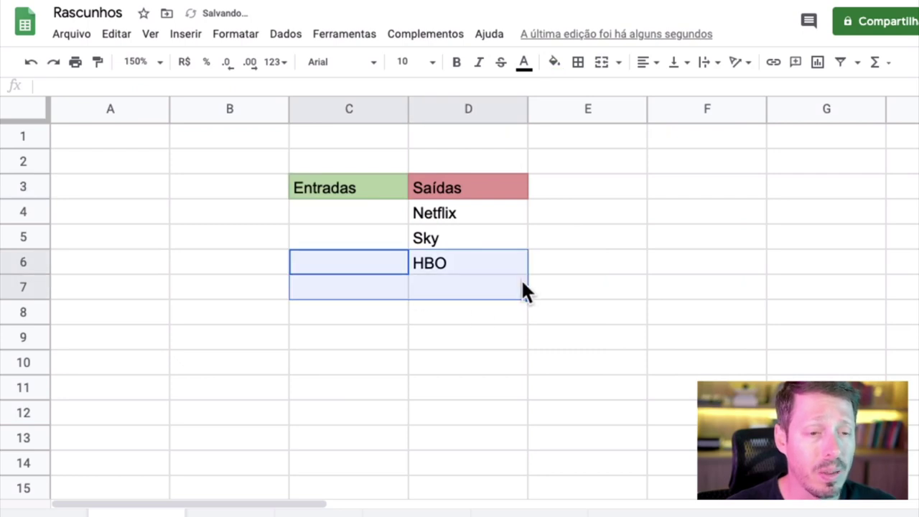
{"action": "left_click", "coordinate": [557, 241]}
Enter the amounts 26,9 for Netflix, 89,9 for Sky and 16 for HBO in cells E4 to E6.
{"action": "left_click", "coordinate": [615, 213]}
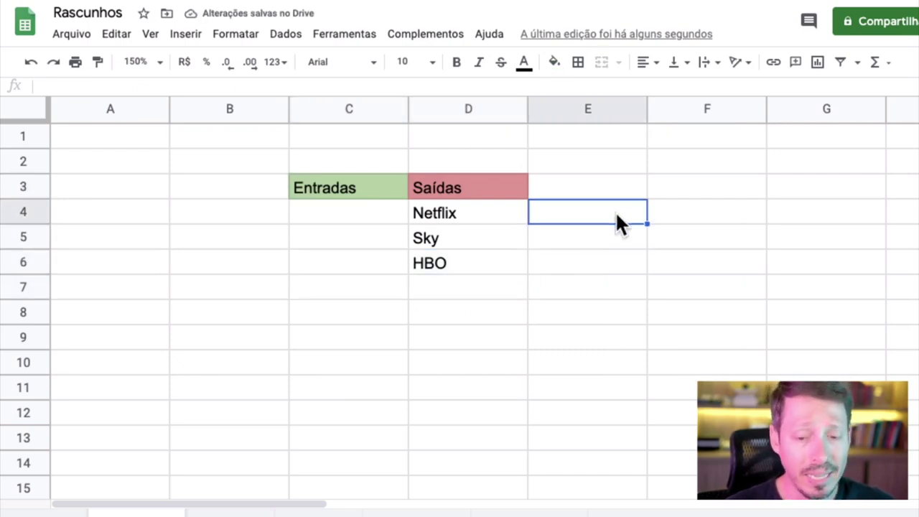
{"action": "type", "text": "26,9"}
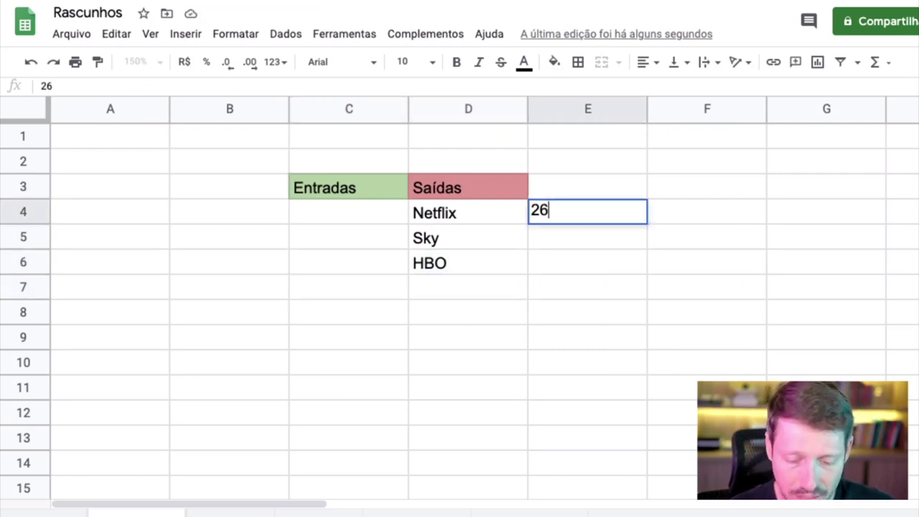
{"action": "key", "text": "Return"}
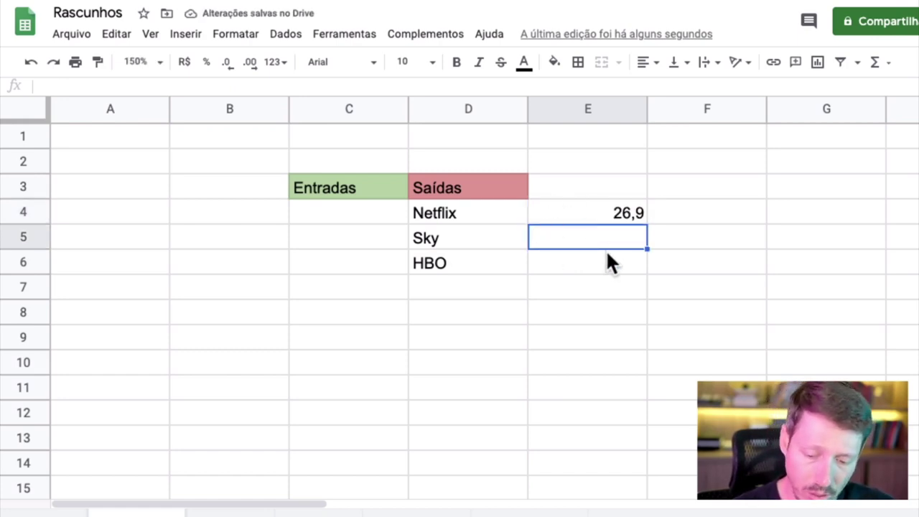
{"action": "type", "text": "89,9"}
{"action": "key", "text": "Return"}
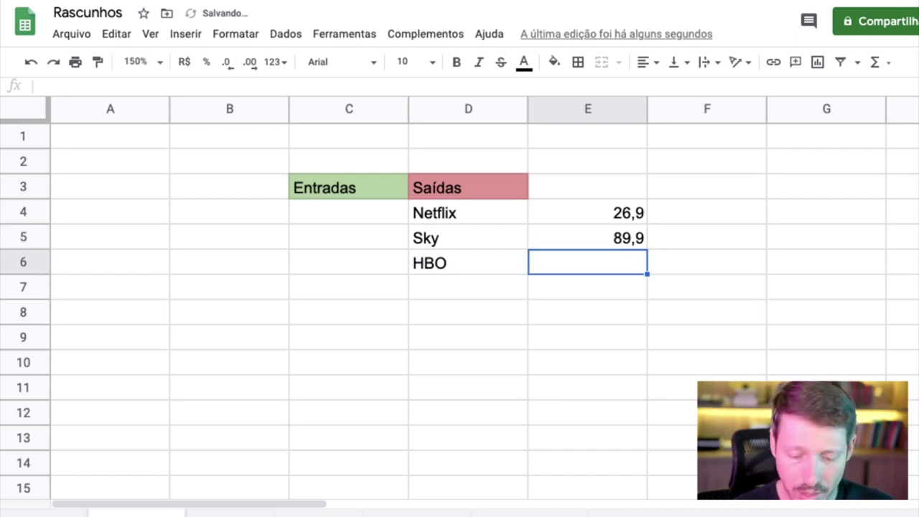
{"action": "type", "text": "16"}
{"action": "key", "text": "Return"}
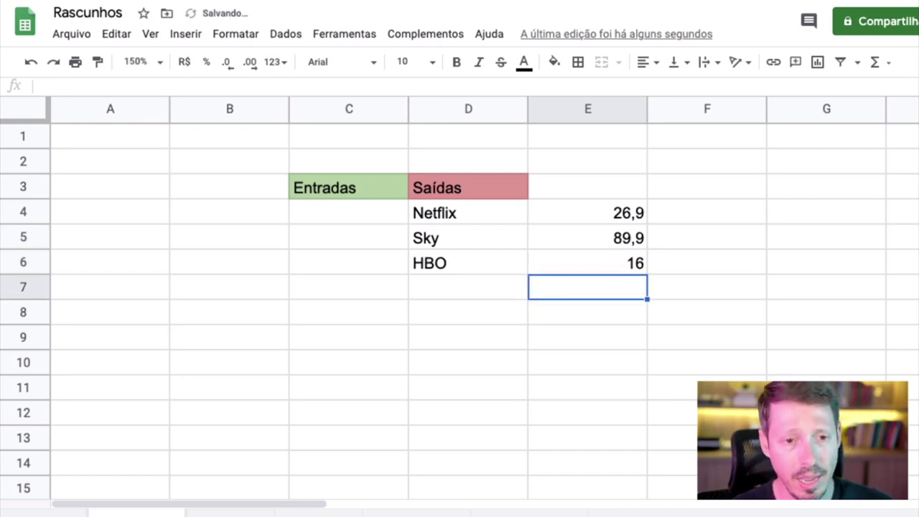
Format the expense amounts in E4:E6 as R$ currency.
{"action": "left_click", "coordinate": [587, 261]}
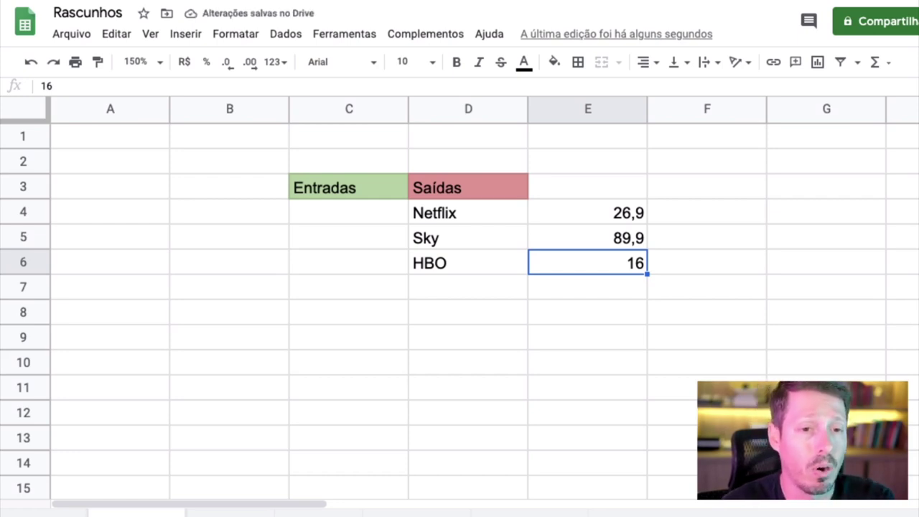
{"action": "left_click_drag", "start_coordinate": [619, 214], "coordinate": [620, 260]}
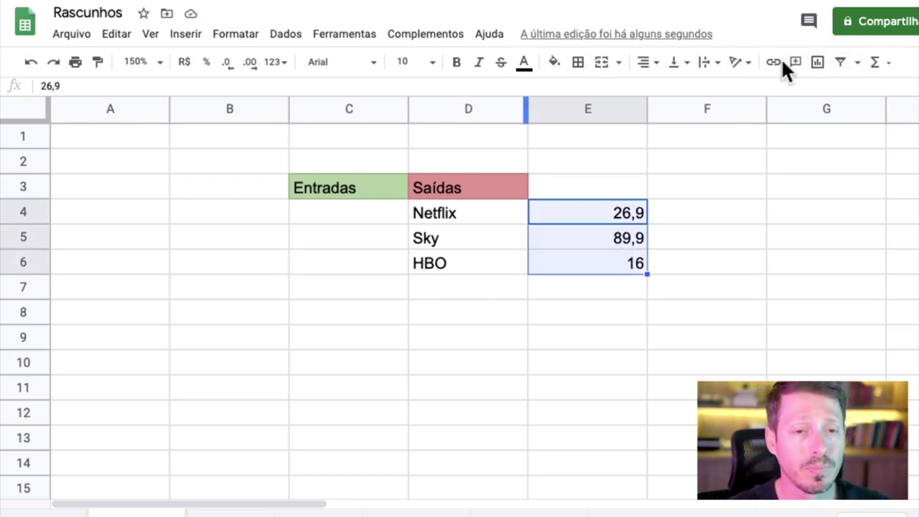
{"action": "left_click", "coordinate": [193, 63]}
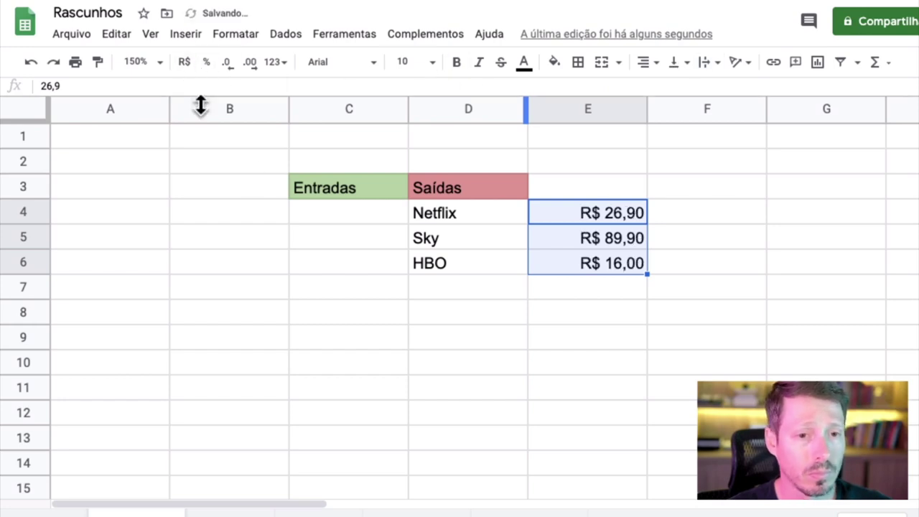
{"action": "left_click", "coordinate": [420, 288]}
Fill the expense names and amounts in D4:E6 with a pale red.
{"action": "left_click_drag", "start_coordinate": [518, 210], "coordinate": [580, 247]}
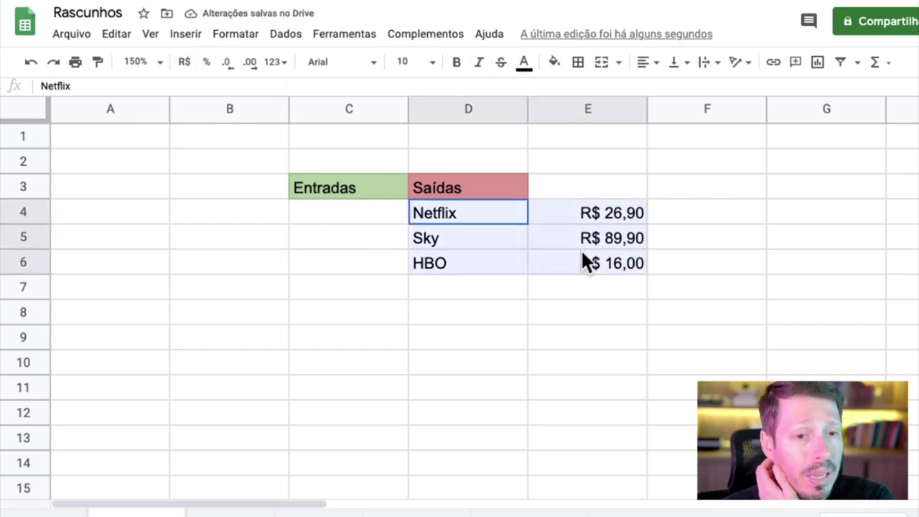
{"action": "left_click", "coordinate": [548, 294]}
{"action": "left_click_drag", "start_coordinate": [498, 213], "coordinate": [572, 258]}
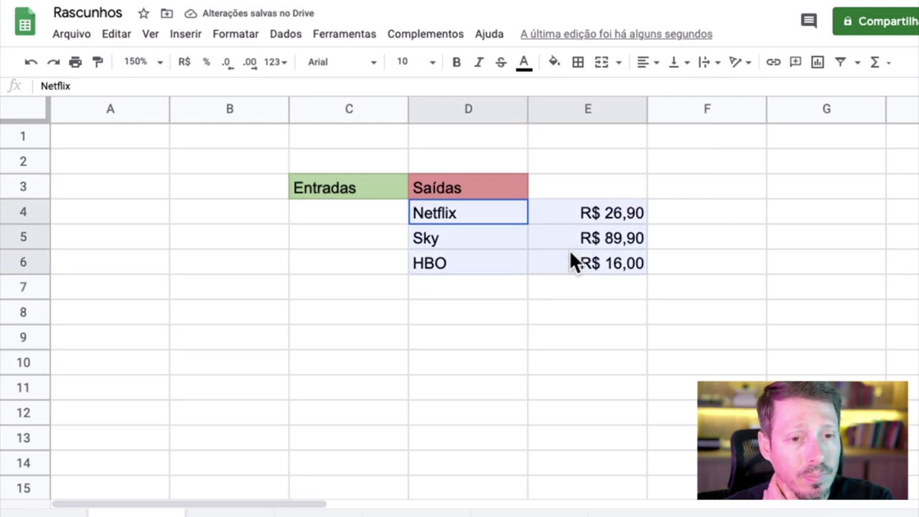
{"action": "left_click", "coordinate": [555, 62]}
{"action": "left_click", "coordinate": [578, 155]}
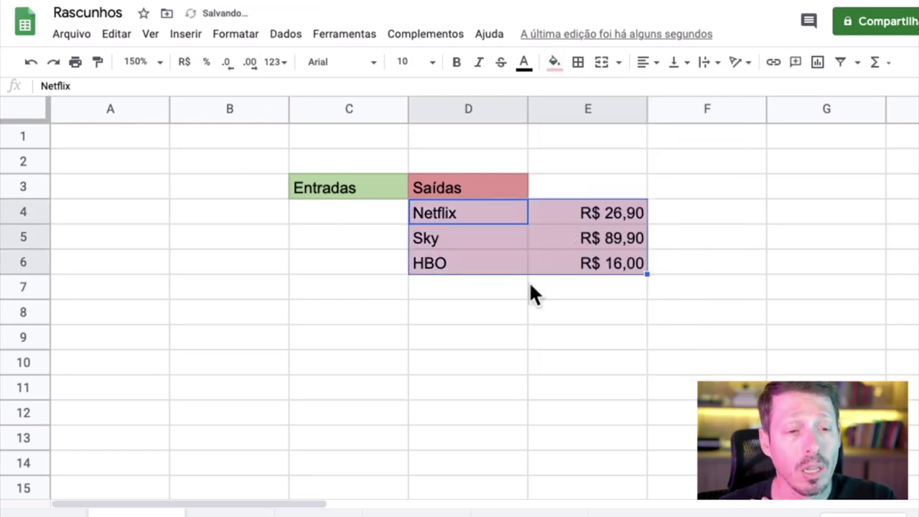
{"action": "left_click", "coordinate": [482, 348]}
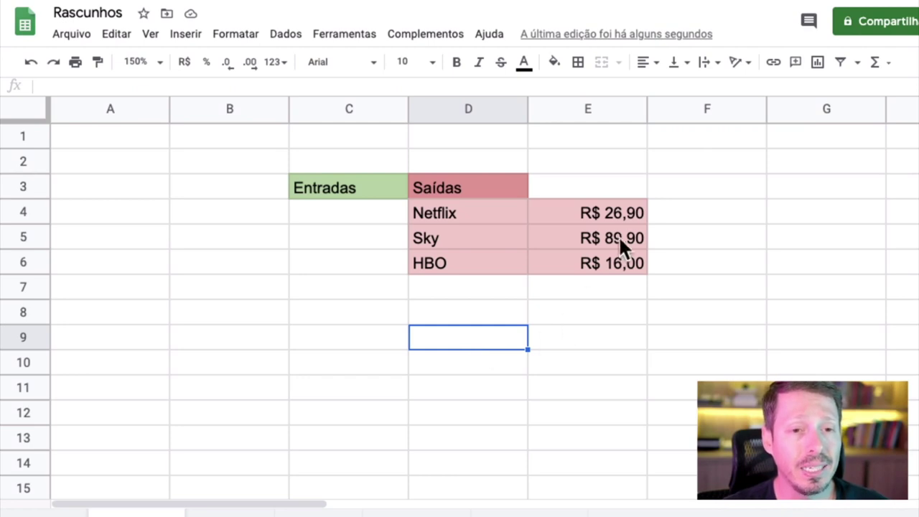
{"action": "left_click", "coordinate": [497, 219]}
{"action": "left_click", "coordinate": [488, 240]}
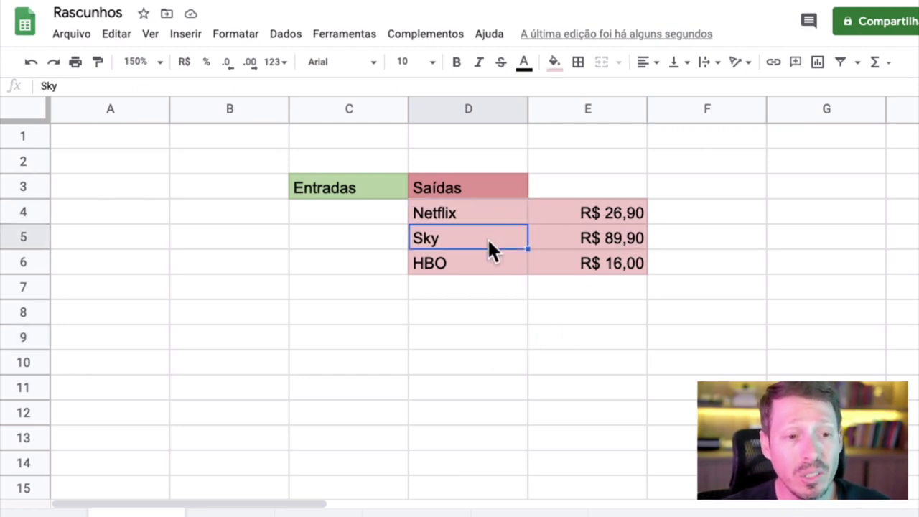
{"action": "left_click", "coordinate": [488, 264]}
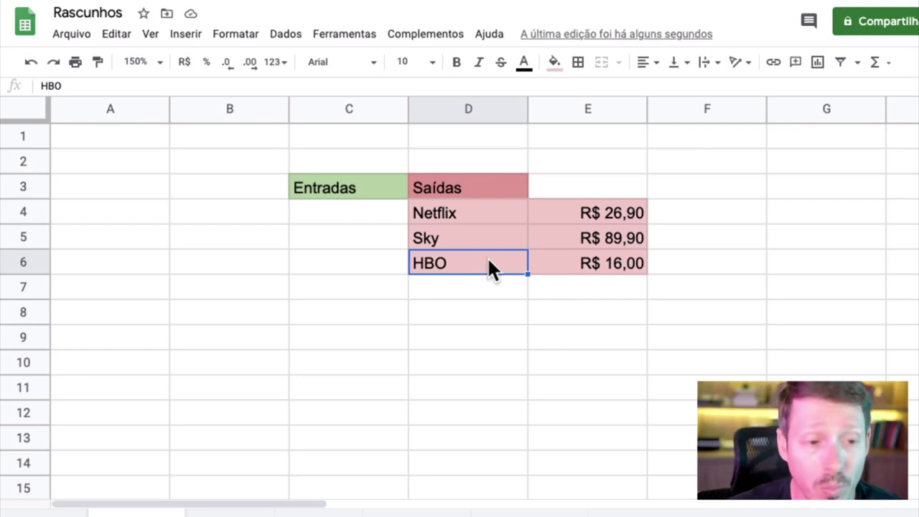
Enter the amount 89,90 in cell F5 next to the Sky expense.
{"action": "left_click", "coordinate": [494, 244]}
{"action": "left_click", "coordinate": [530, 276]}
{"action": "left_click", "coordinate": [734, 243]}
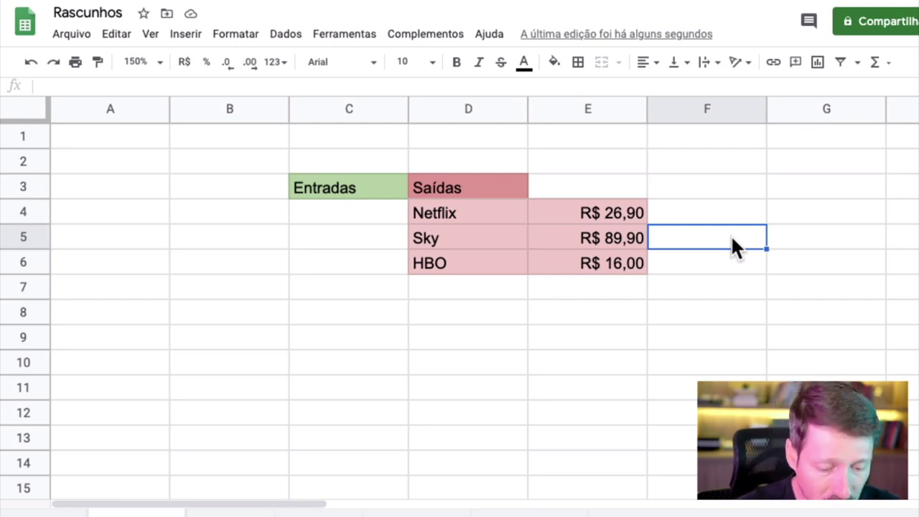
{"action": "type", "text": "89,90"}
{"action": "key", "text": "Return"}
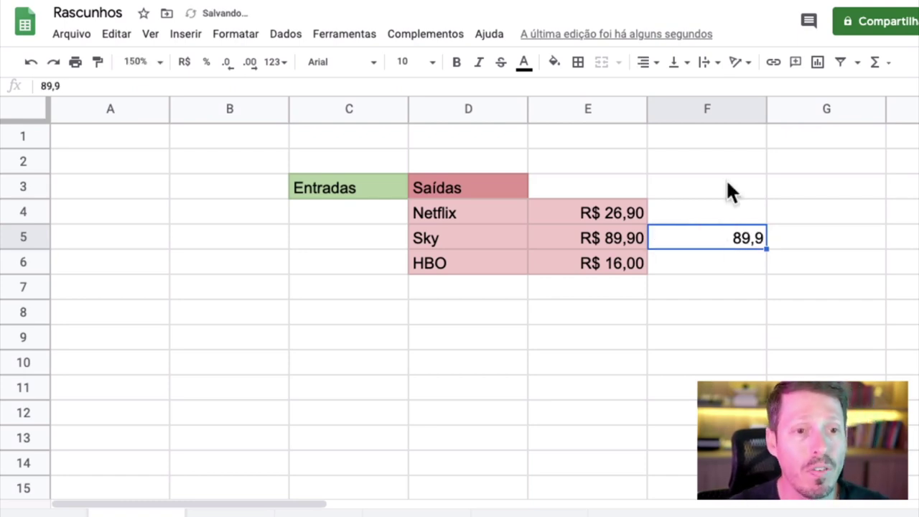
Fill cell F5 with bright red and format its amount as R$ currency.
{"action": "left_click", "coordinate": [551, 66]}
{"action": "left_click", "coordinate": [580, 135]}
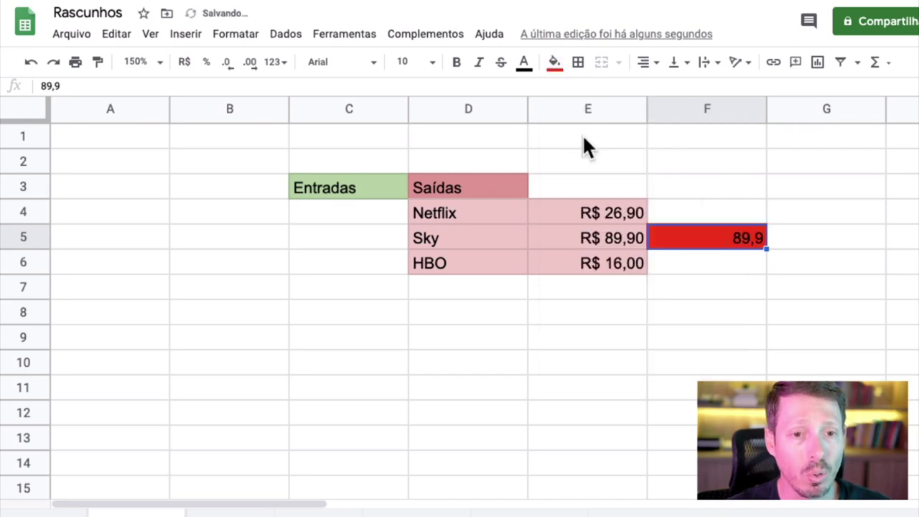
{"action": "left_click", "coordinate": [184, 63]}
{"action": "left_click", "coordinate": [450, 316]}
{"action": "left_click", "coordinate": [584, 362]}
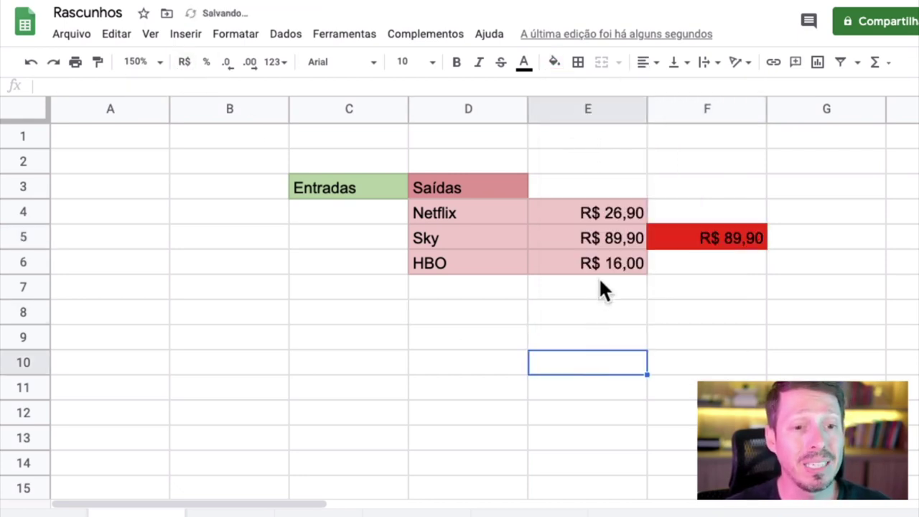
Enter the amount 16 in cell F6 next to the HBO expense.
{"action": "left_click", "coordinate": [708, 268]}
{"action": "type", "text": "16"}
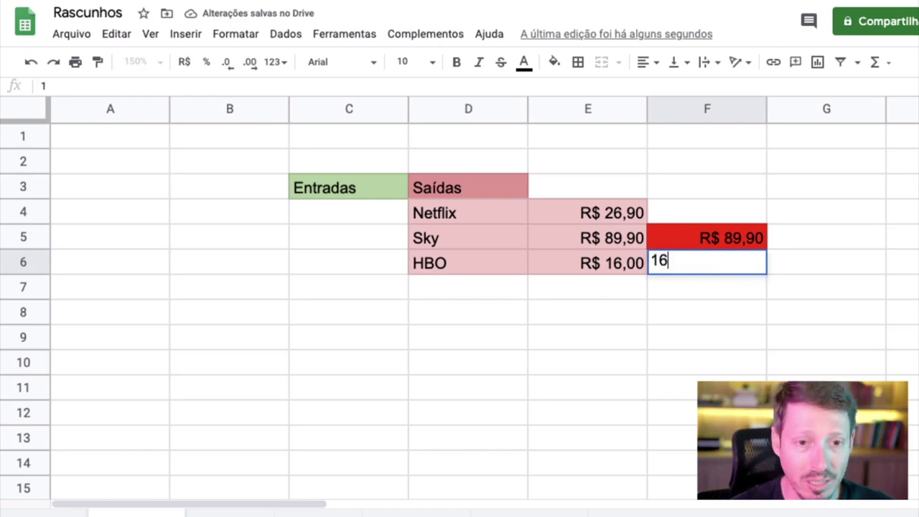
{"action": "key", "text": "Return"}
Fill cell F6 with bright red and format its amount as R$ currency.
{"action": "left_click", "coordinate": [716, 262]}
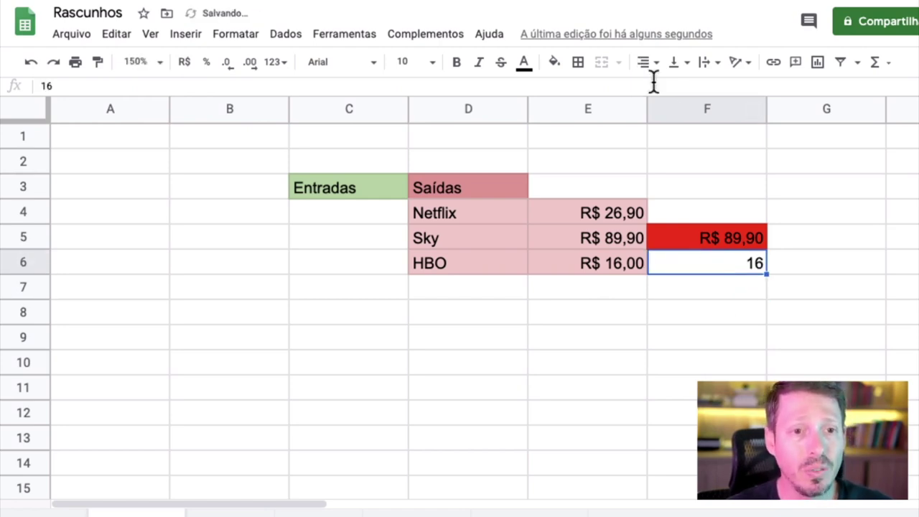
{"action": "left_click", "coordinate": [553, 64]}
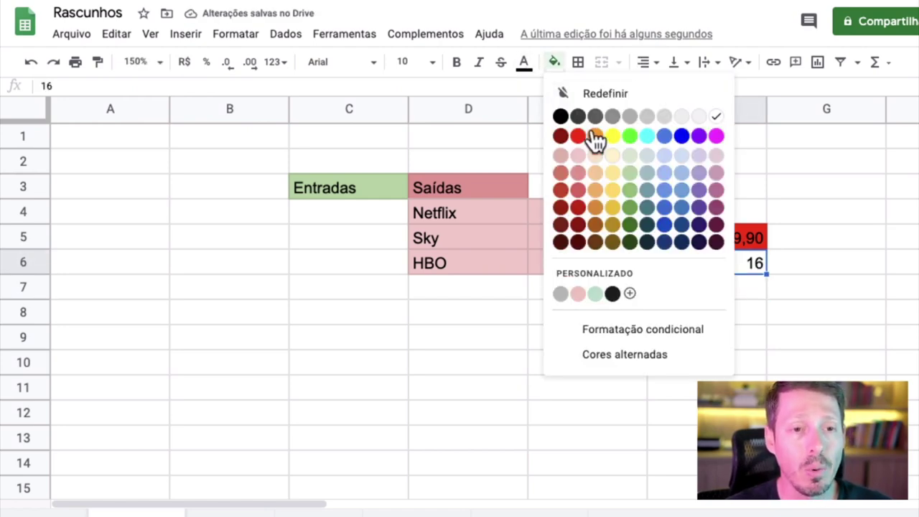
{"action": "left_click", "coordinate": [579, 136]}
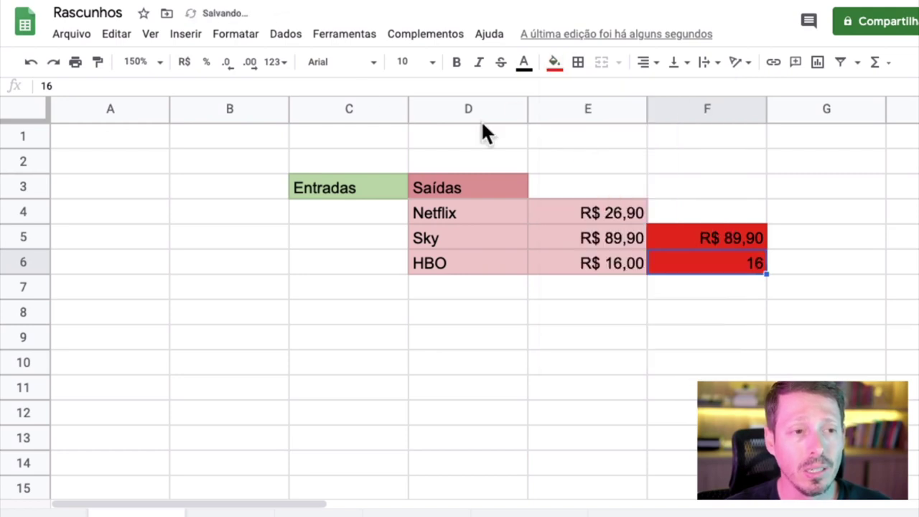
{"action": "left_click", "coordinate": [183, 61]}
{"action": "left_click", "coordinate": [642, 363]}
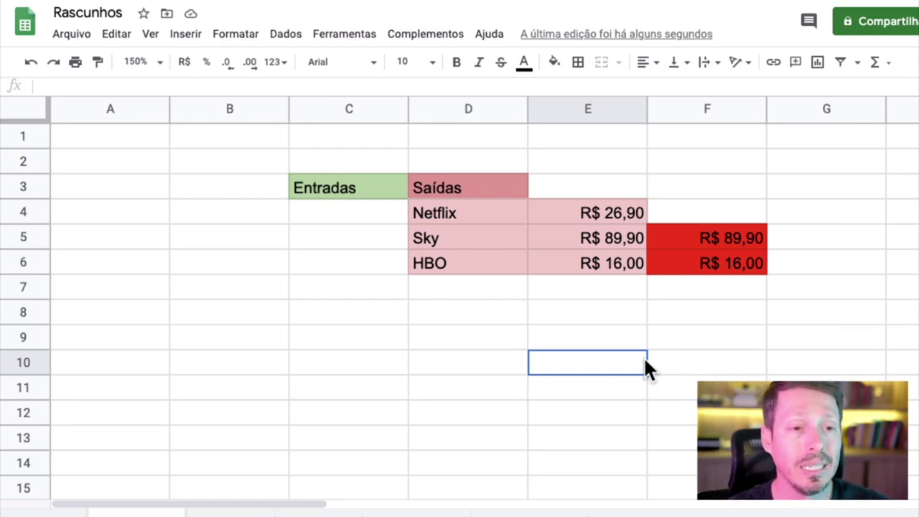
{"action": "left_click", "coordinate": [536, 343]}
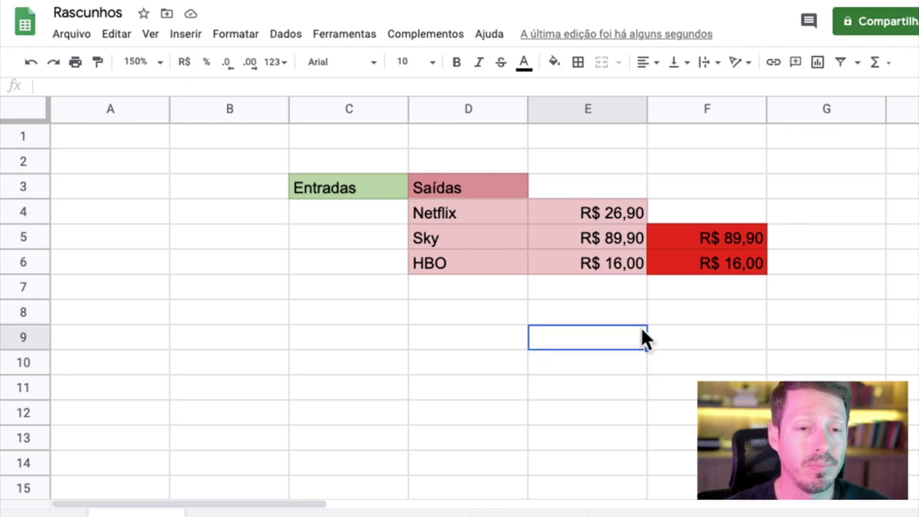
{"action": "left_click", "coordinate": [716, 244]}
{"action": "left_click", "coordinate": [672, 304]}
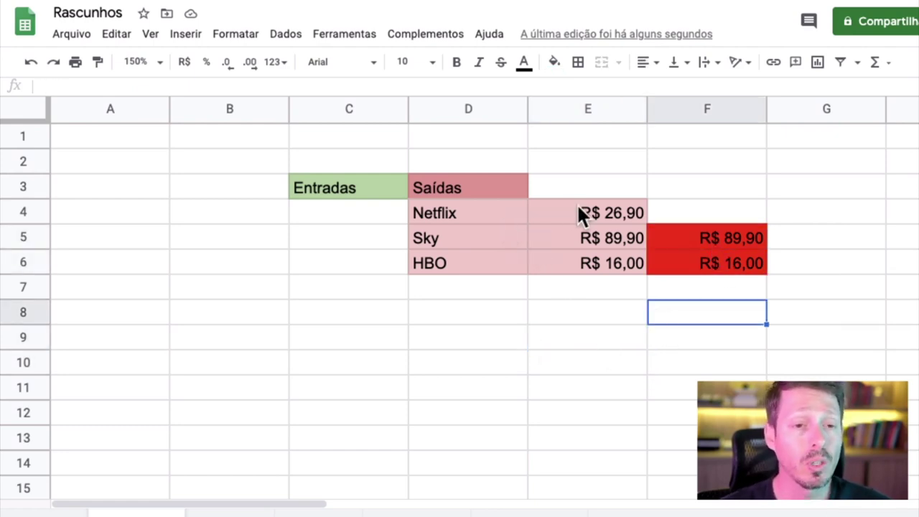
{"action": "left_click", "coordinate": [503, 217]}
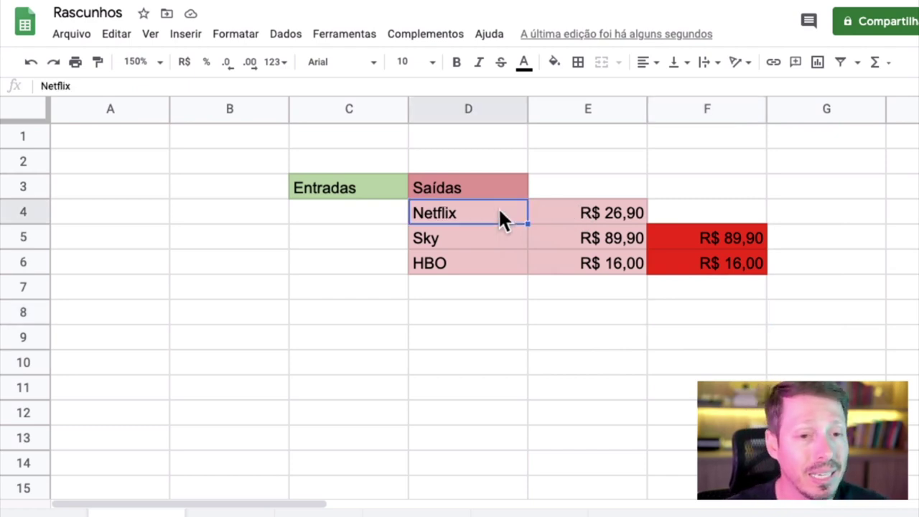
{"action": "left_click", "coordinate": [479, 296]}
{"action": "left_click", "coordinate": [488, 328]}
{"action": "left_click", "coordinate": [536, 333]}
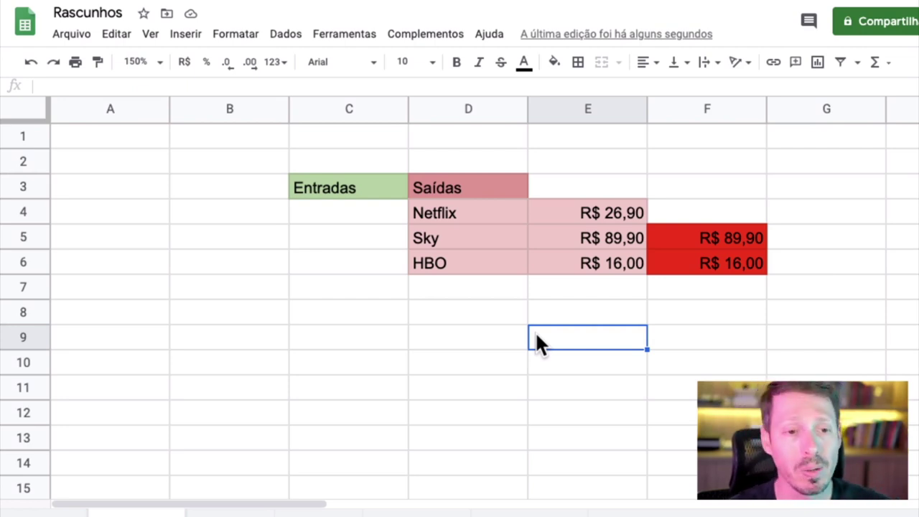
Fill the Netflix name and amount in D4:E4 with bright green.
{"action": "left_click", "coordinate": [512, 213]}
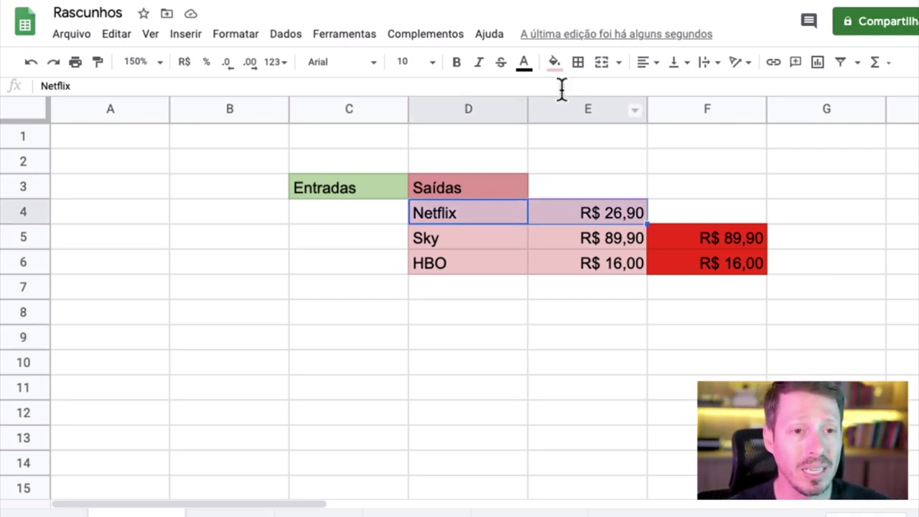
{"action": "left_click", "coordinate": [555, 63]}
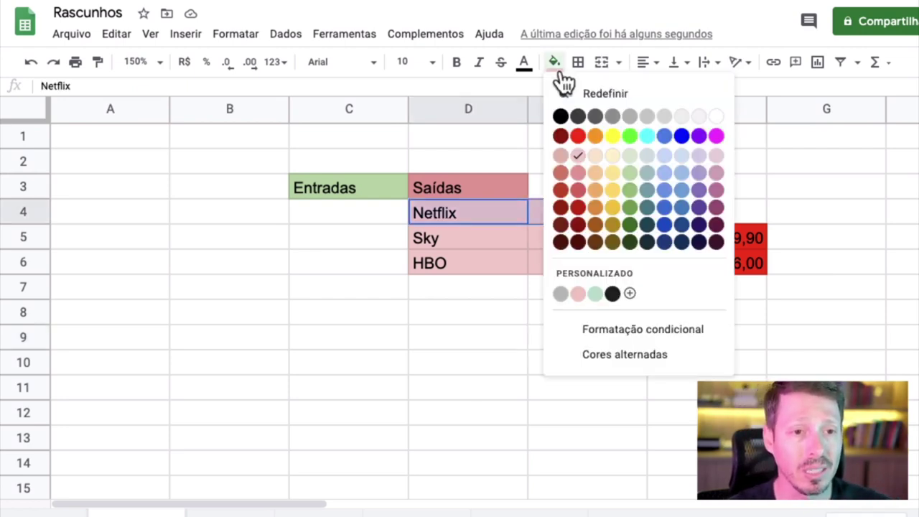
{"action": "left_click", "coordinate": [629, 136]}
{"action": "left_click", "coordinate": [532, 290]}
Fill the Sky and HBO names and amounts in D5:E6 with bright red.
{"action": "left_click_drag", "start_coordinate": [506, 237], "coordinate": [548, 261]}
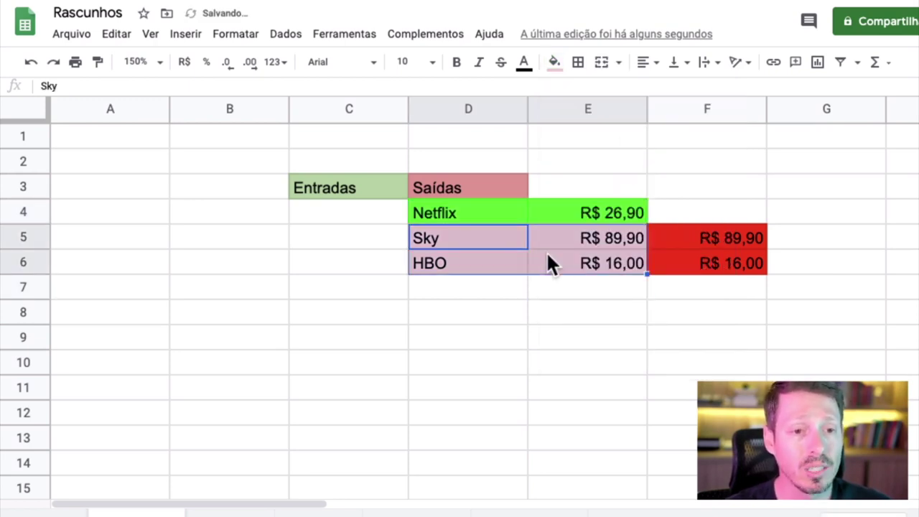
{"action": "left_click", "coordinate": [554, 63]}
{"action": "left_click", "coordinate": [578, 136]}
{"action": "left_click", "coordinate": [545, 334]}
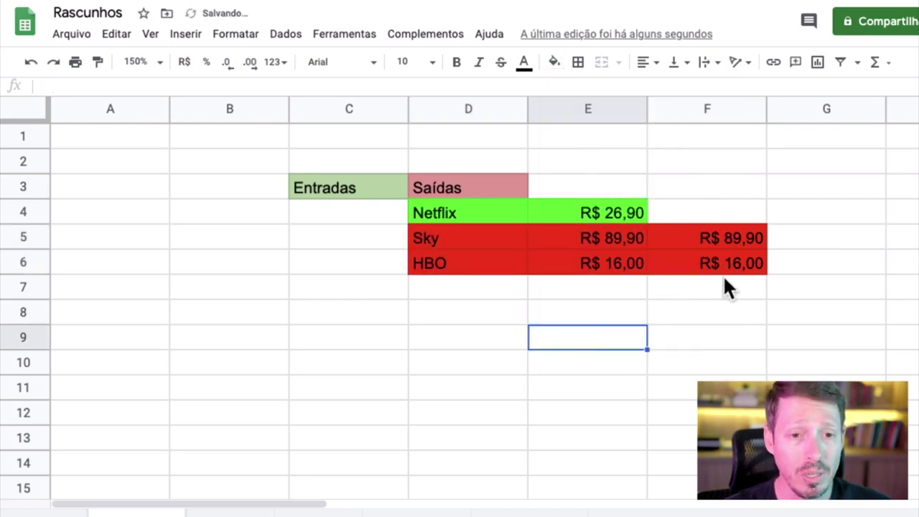
Total the red amounts in cell F7 with the formula =SUM(F5:F6).
{"action": "left_click", "coordinate": [720, 283]}
{"action": "left_click", "coordinate": [876, 63]}
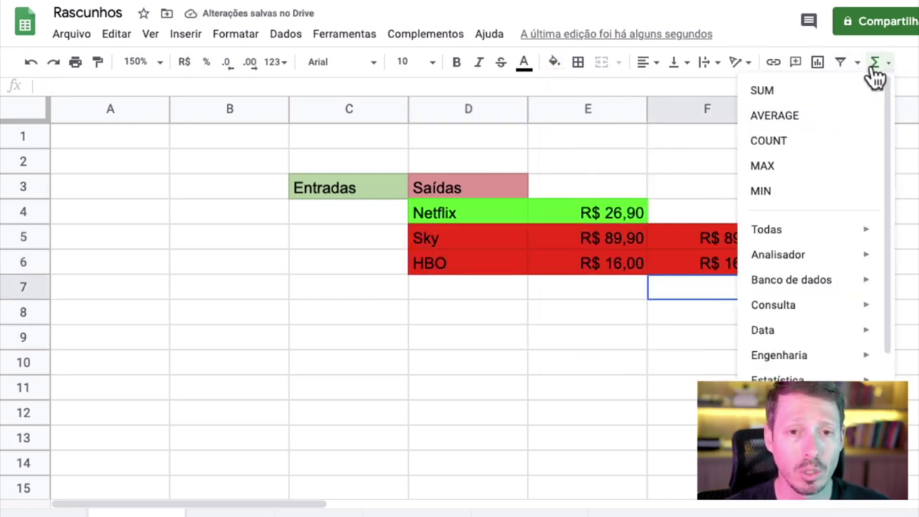
{"action": "left_click", "coordinate": [840, 97]}
{"action": "left_click_drag", "start_coordinate": [735, 234], "coordinate": [720, 258]}
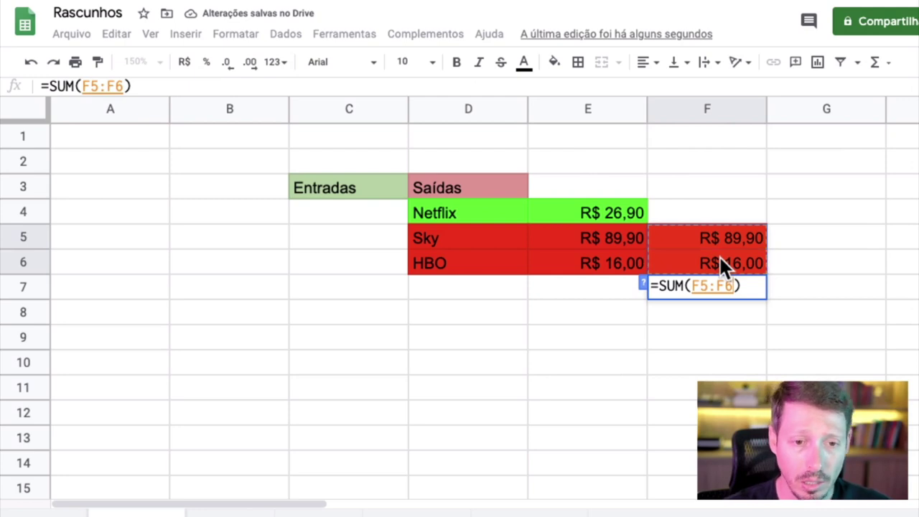
{"action": "key", "text": "Return"}
Fill the total in cell F7 with orange.
{"action": "left_click", "coordinate": [707, 287]}
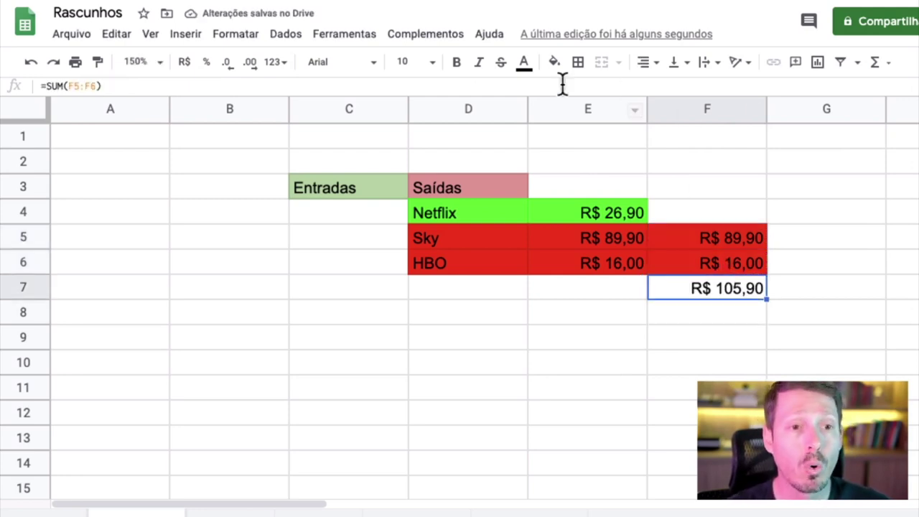
{"action": "left_click", "coordinate": [554, 64]}
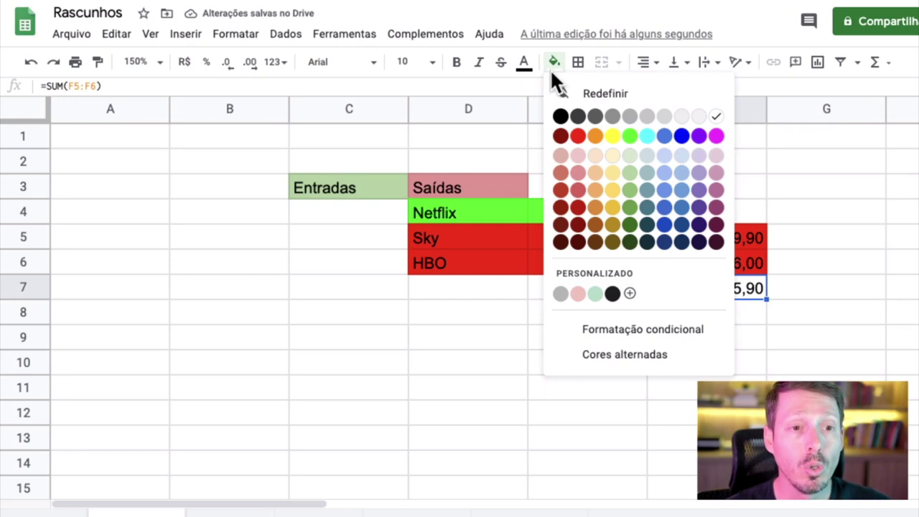
{"action": "left_click", "coordinate": [595, 136]}
{"action": "left_click", "coordinate": [710, 361]}
{"action": "left_click", "coordinate": [729, 291]}
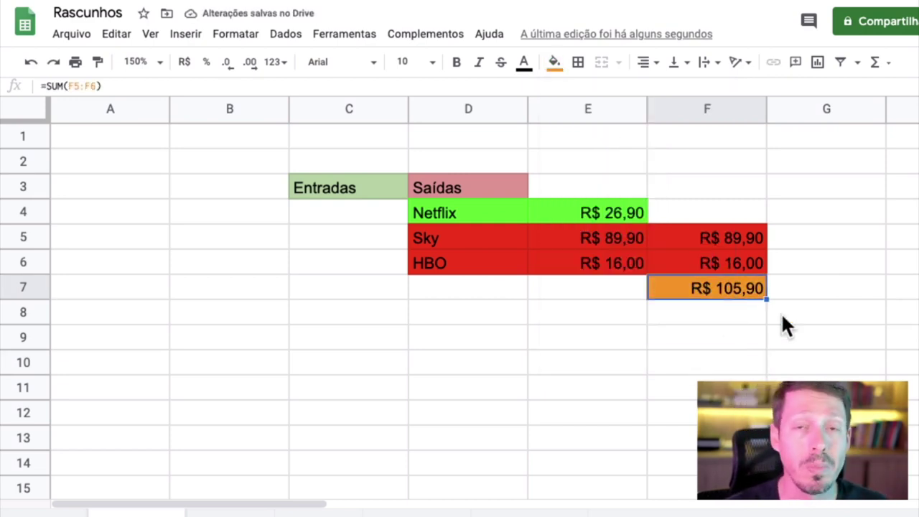
Calculate the yearly amount in cell F8 with the formula =F7*12.
{"action": "left_click", "coordinate": [744, 316]}
{"action": "type", "text": "="}
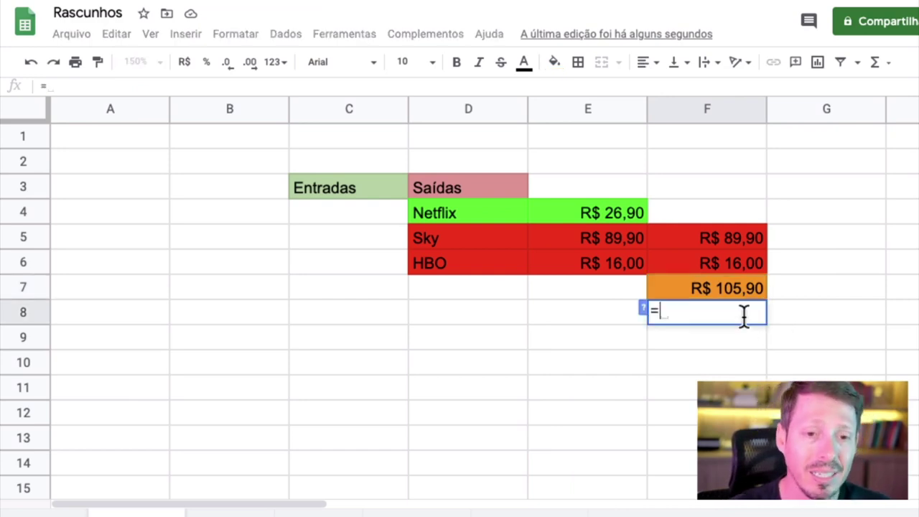
{"action": "left_click", "coordinate": [733, 288]}
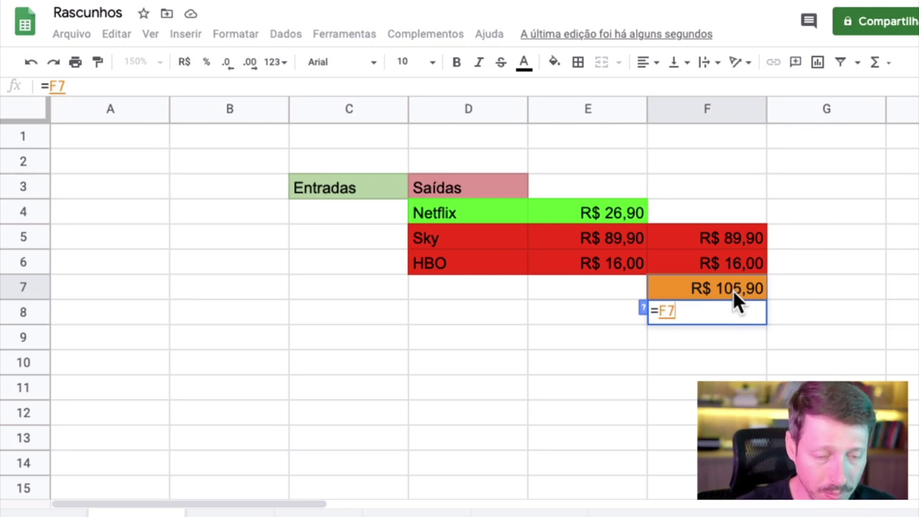
{"action": "type", "text": "*12"}
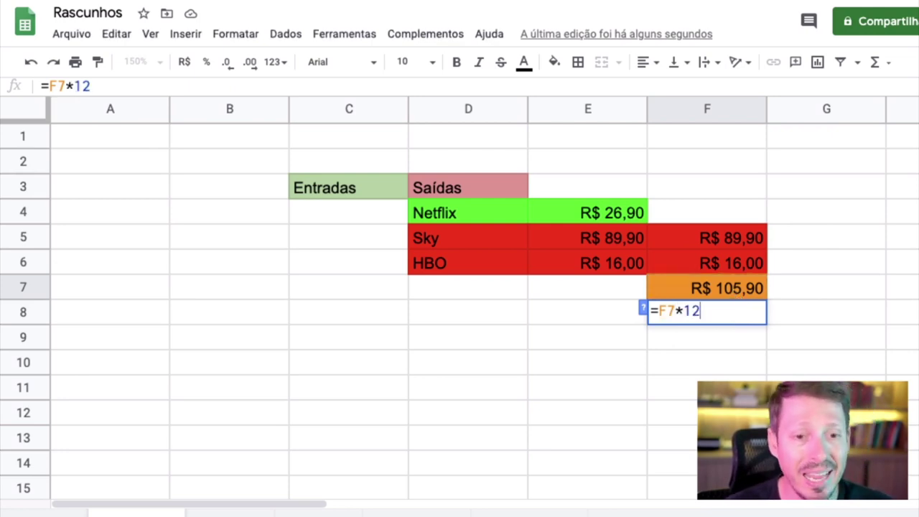
{"action": "key", "text": "Return"}
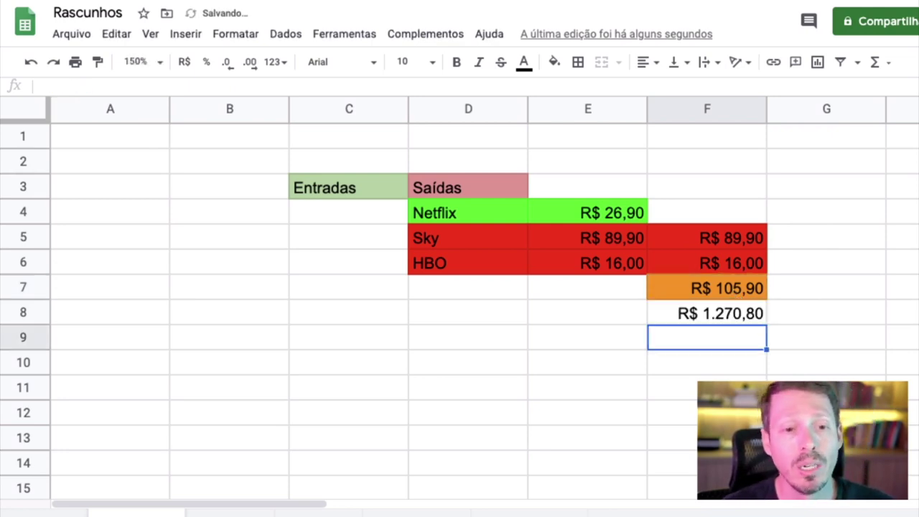
Fill the yearly amount in cell F8 with bright green.
{"action": "left_click", "coordinate": [718, 314]}
{"action": "left_click", "coordinate": [554, 62]}
{"action": "left_click", "coordinate": [554, 61]}
{"action": "left_click", "coordinate": [554, 62]}
{"action": "left_click", "coordinate": [629, 136]}
{"action": "left_click", "coordinate": [713, 364]}
{"action": "left_click", "coordinate": [734, 316]}
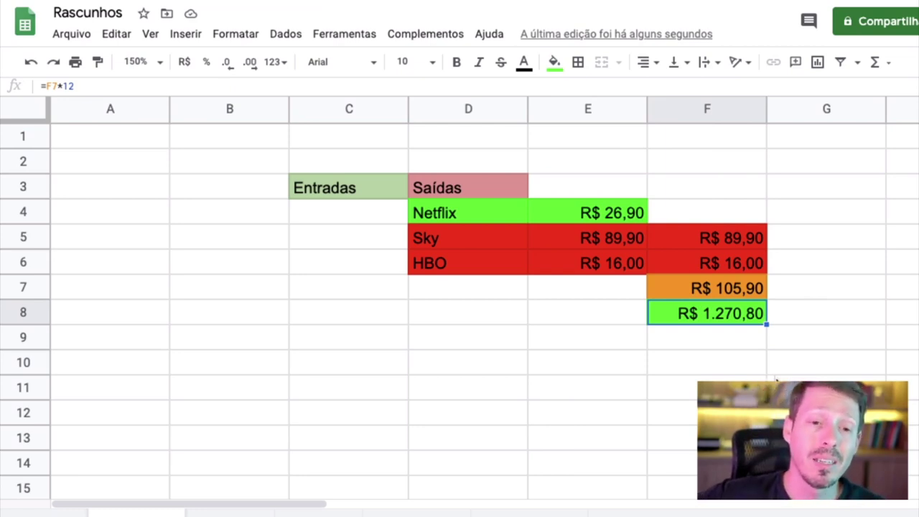
Enter the text 50-200 in cell G8 beside the yearly amount.
{"action": "left_click", "coordinate": [839, 318]}
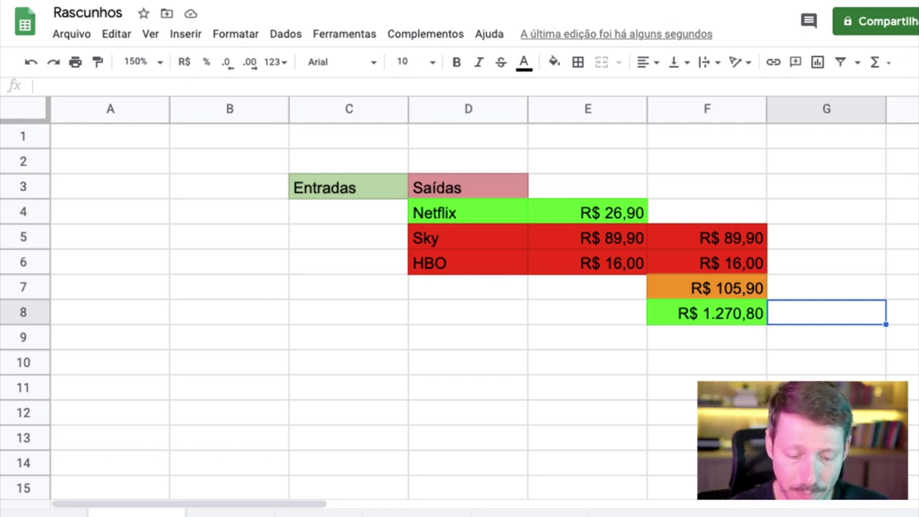
{"action": "type", "text": "50"}
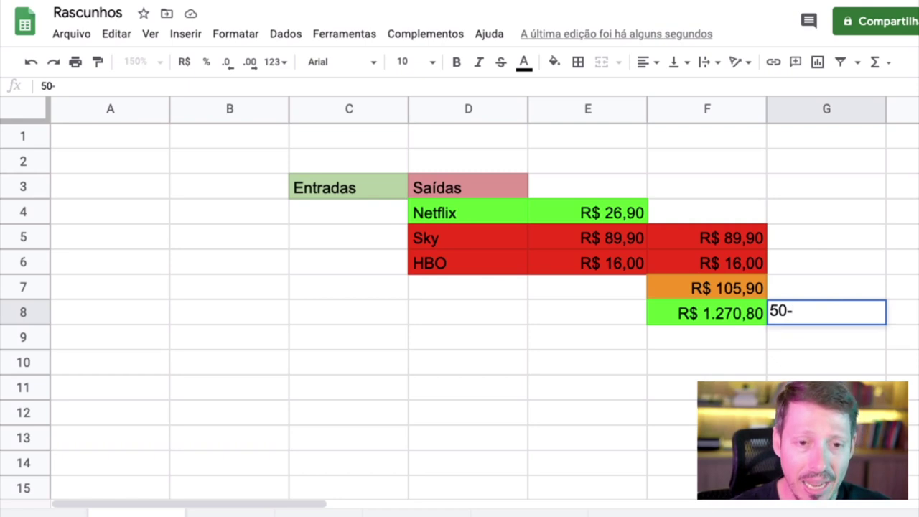
{"action": "type", "text": "-200"}
{"action": "key", "text": "Return"}
{"action": "left_click", "coordinate": [826, 312]}
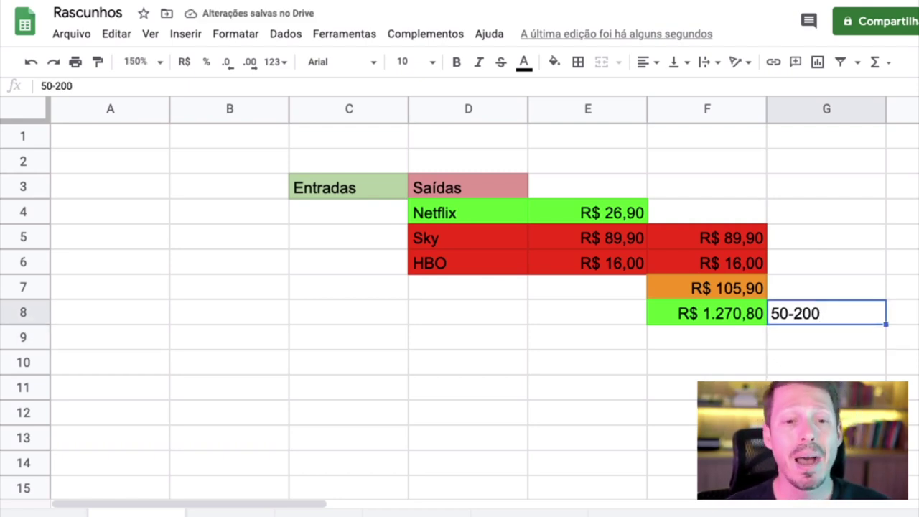
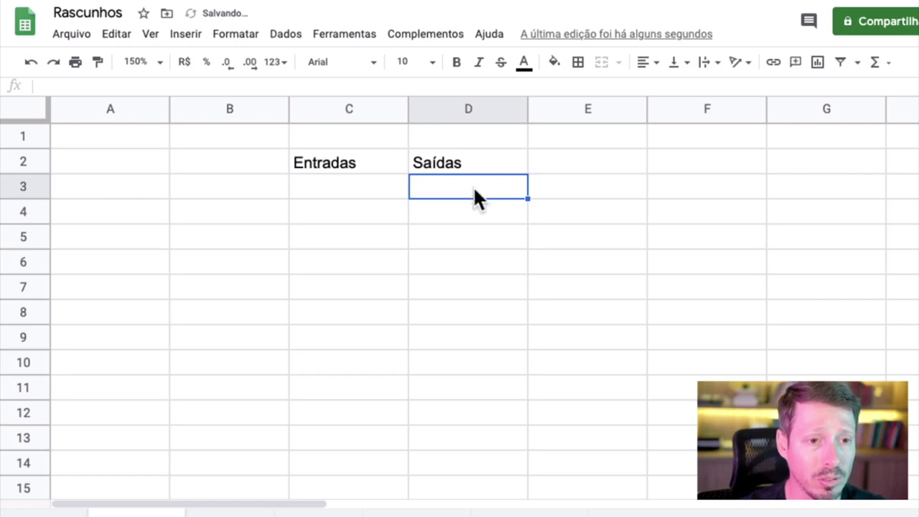
Clear the Saídas header from cell D2 and enter Saídas in cell E2 instead.
{"action": "left_click", "coordinate": [508, 167]}
{"action": "key", "text": "Delete"}
{"action": "key", "text": "Right"}
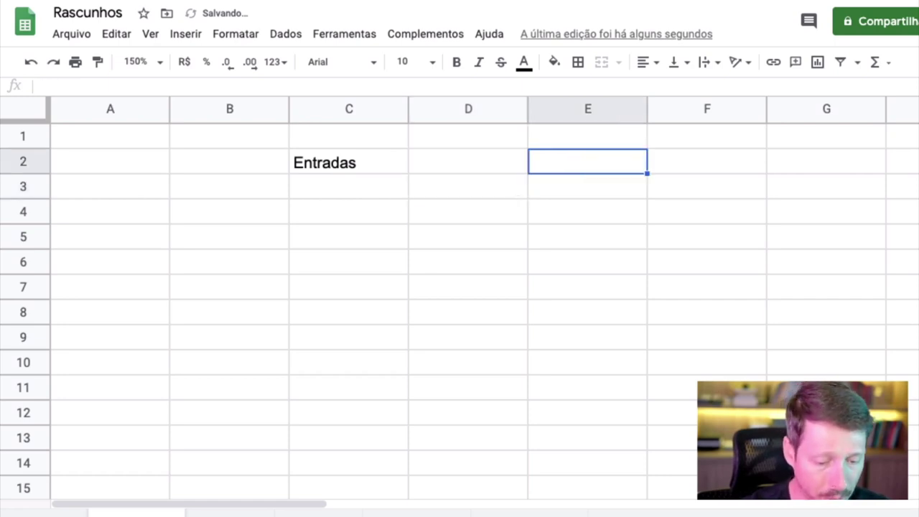
{"action": "type", "text": "Saída"}
{"action": "key", "text": "BackSpace"}
{"action": "key", "text": "BackSpace"}
{"action": "key", "text": "BackSpace"}
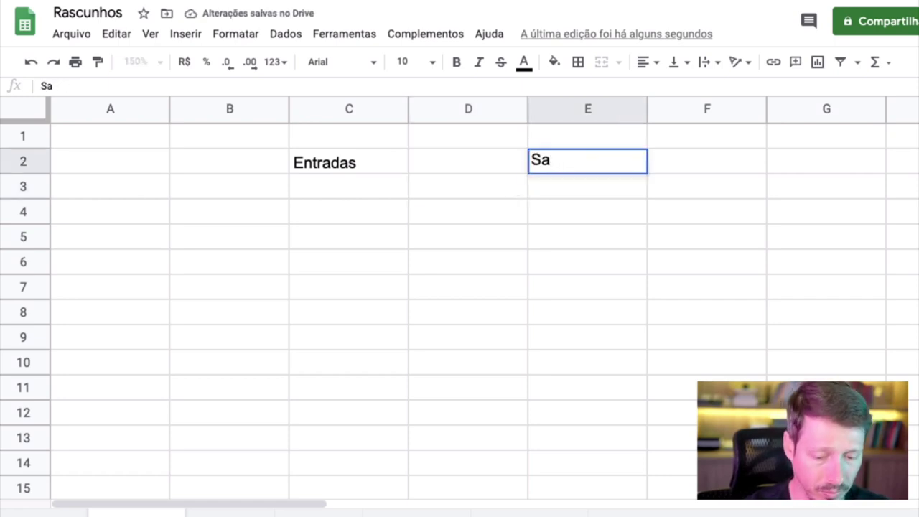
{"action": "type", "text": "ídas"}
{"action": "key", "text": "Return"}
Enter the header Valor in cell D2 between Entradas and Saídas.
{"action": "key", "text": "Left"}
{"action": "key", "text": "Left"}
{"action": "key", "text": "Up"}
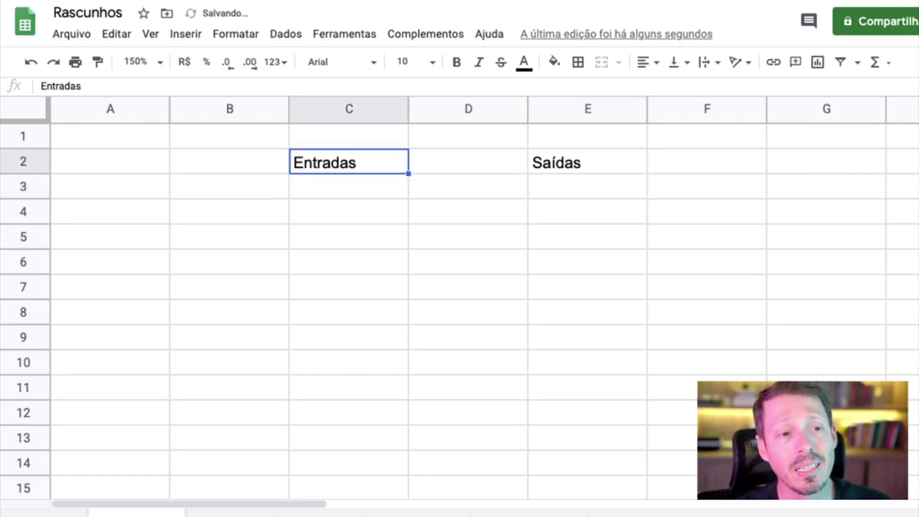
{"action": "key", "text": "Down"}
{"action": "key", "text": "Right"}
{"action": "key", "text": "Up"}
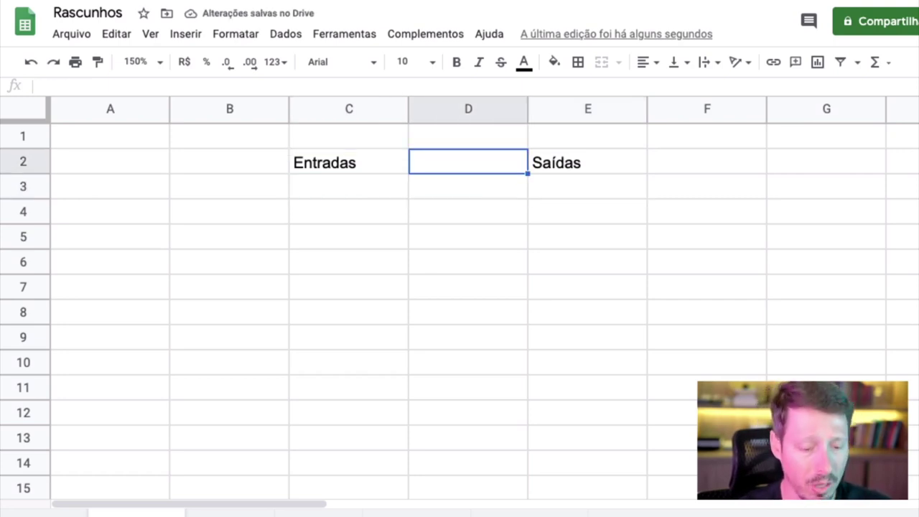
{"action": "type", "text": "Valor"}
{"action": "key", "text": "Return"}
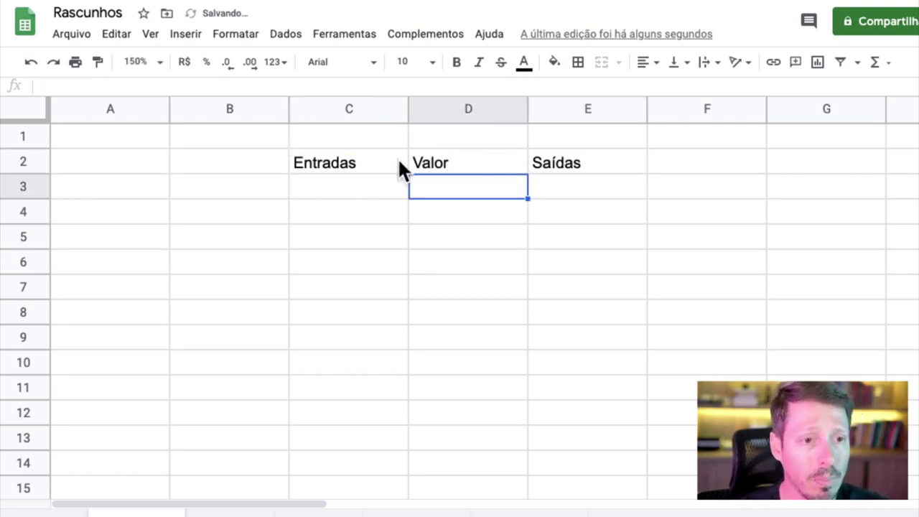
Apply borders around every cell in the Entradas block C2:D7 and the Saídas block E2:F7.
{"action": "left_click_drag", "start_coordinate": [400, 169], "coordinate": [430, 293]}
{"action": "left_click", "coordinate": [577, 63]}
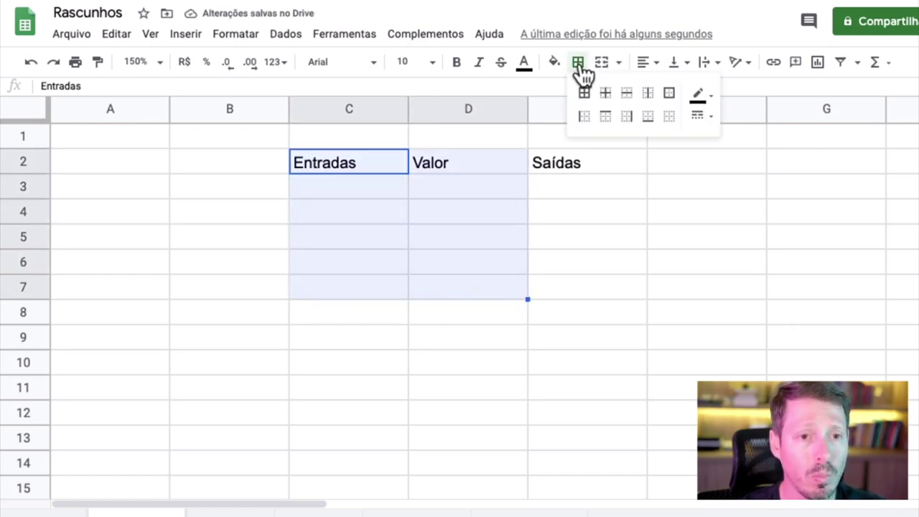
{"action": "left_click", "coordinate": [585, 93]}
{"action": "left_click", "coordinate": [584, 289]}
{"action": "left_click", "coordinate": [605, 171]}
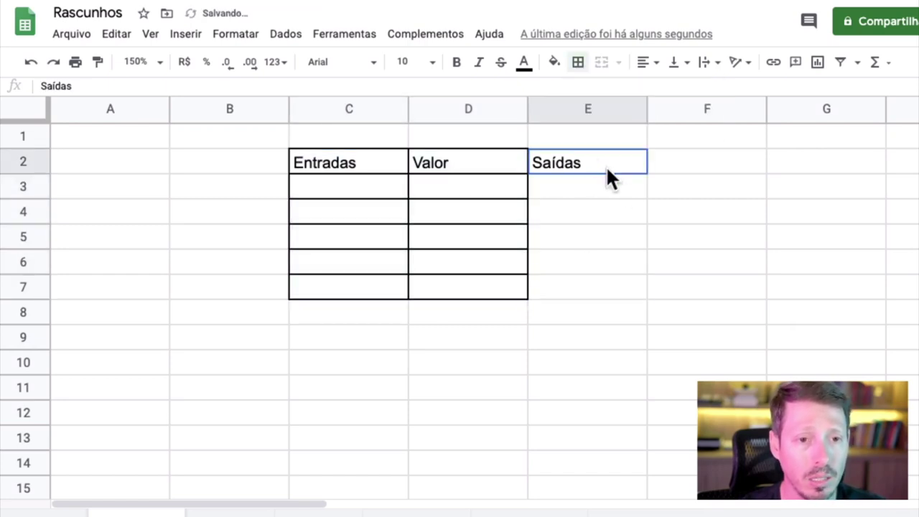
{"action": "left_click_drag", "start_coordinate": [605, 171], "coordinate": [677, 297]}
{"action": "left_click", "coordinate": [579, 63]}
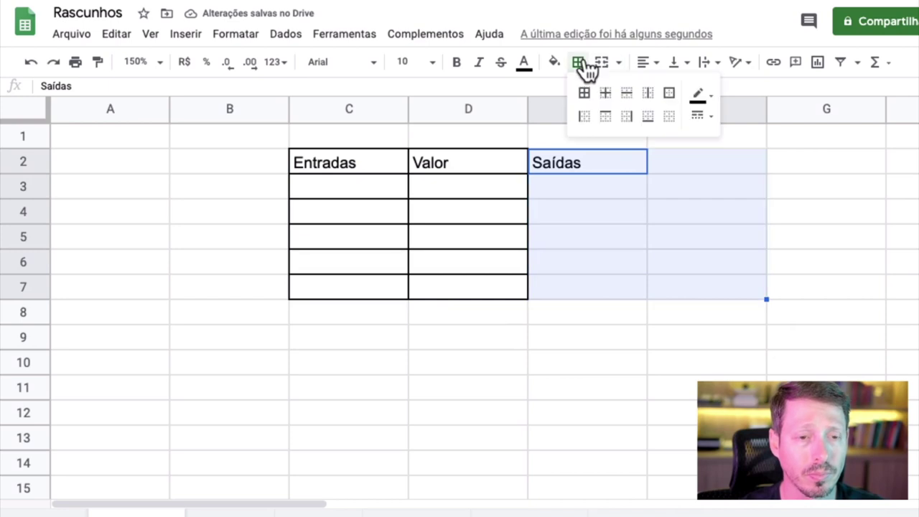
{"action": "left_click", "coordinate": [584, 93]}
Enter the header Valor in cell F2 beside Saídas.
{"action": "left_click", "coordinate": [692, 158]}
{"action": "type", "text": "V"}
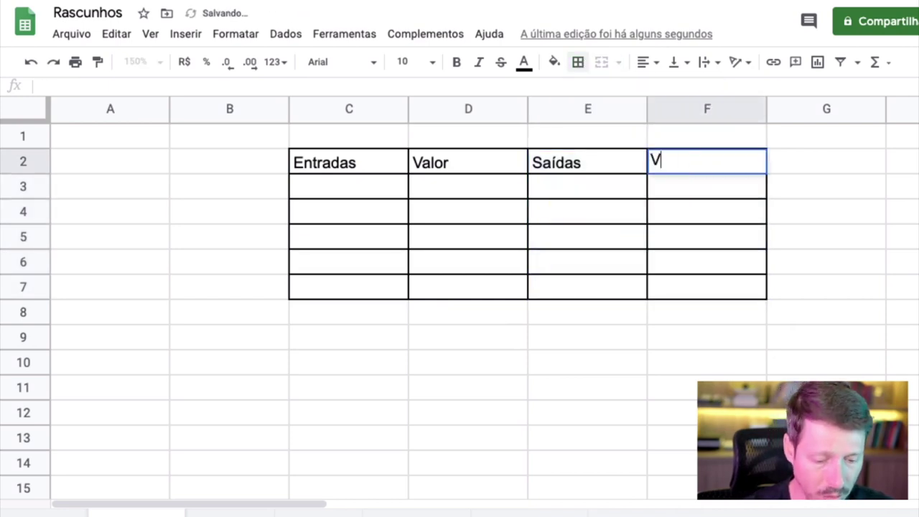
{"action": "type", "text": "alor"}
{"action": "key", "text": "Return"}
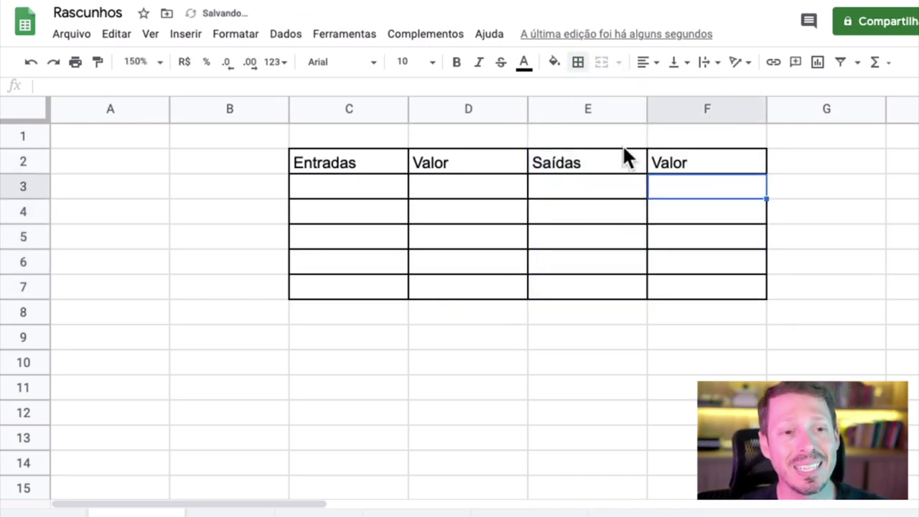
Fill the Entradas block C2:D7 with light red.
{"action": "mouse_move", "coordinate": [337, 162]}
{"action": "left_mouse_down"}
{"action": "mouse_move", "coordinate": [410, 205]}
{"action": "mouse_move", "coordinate": [436, 292]}
{"action": "left_mouse_up"}
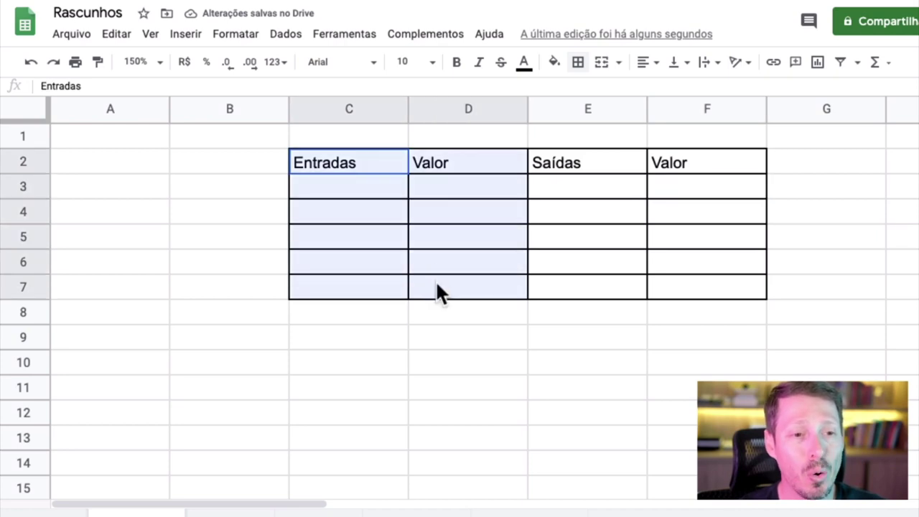
{"action": "left_click", "coordinate": [555, 62]}
{"action": "left_click", "coordinate": [578, 155]}
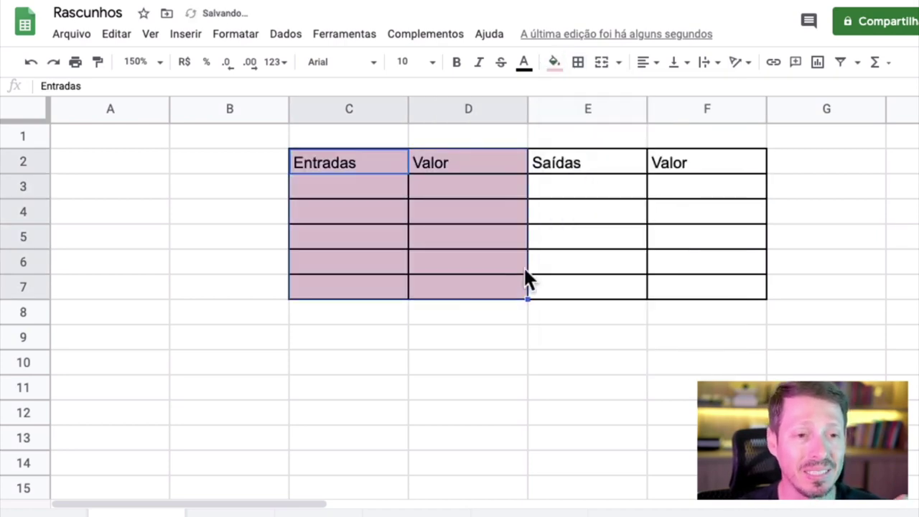
{"action": "left_click", "coordinate": [582, 247]}
Fill the Saídas block E2:F7 with light green.
{"action": "left_click_drag", "start_coordinate": [611, 164], "coordinate": [699, 283]}
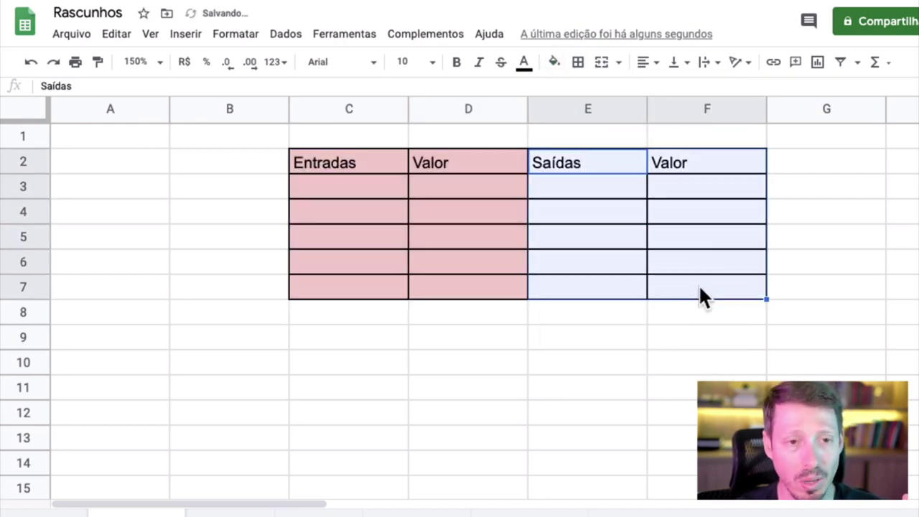
{"action": "left_click", "coordinate": [555, 62]}
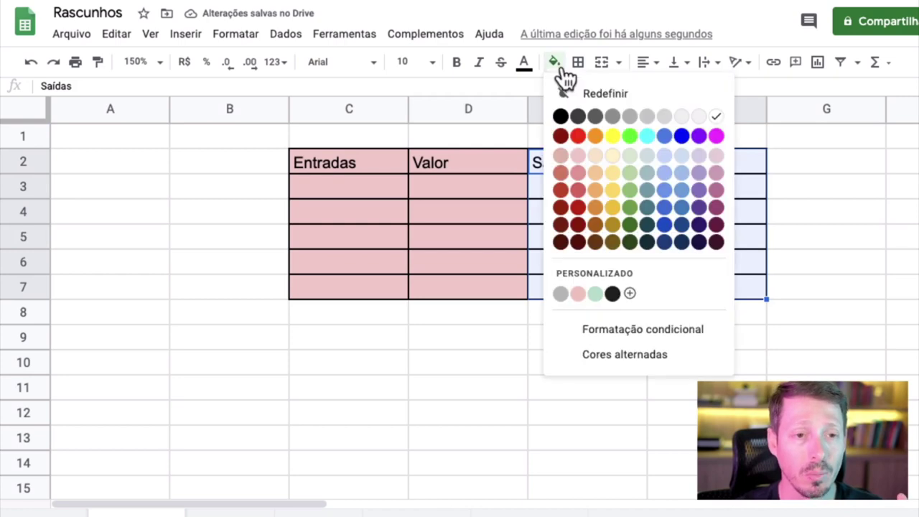
{"action": "left_click", "coordinate": [625, 156]}
{"action": "left_click", "coordinate": [660, 343]}
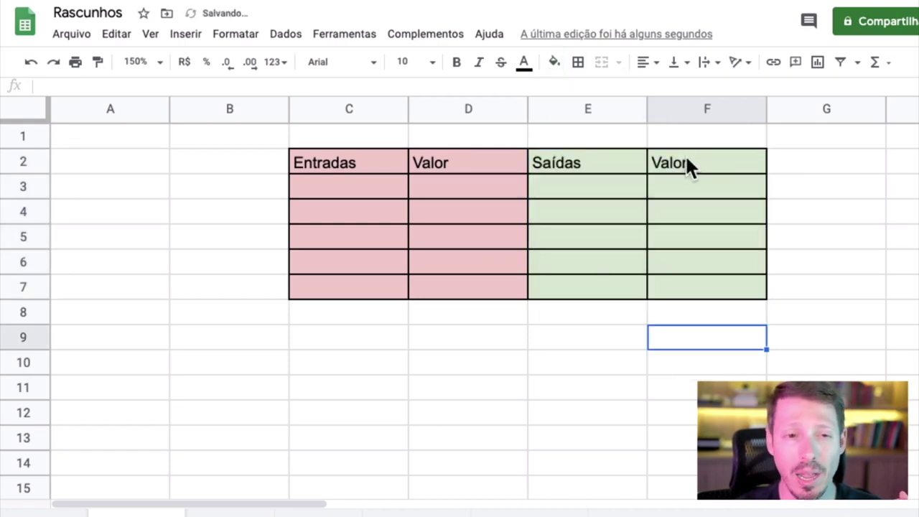
Make the four headers in C2:F2 bold and centre them horizontally.
{"action": "left_click_drag", "start_coordinate": [685, 162], "coordinate": [394, 165]}
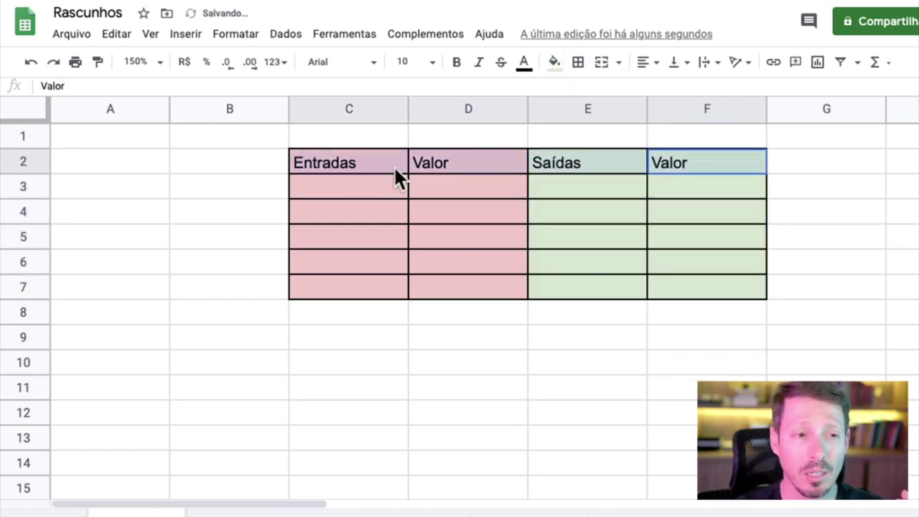
{"action": "left_click", "coordinate": [455, 63]}
{"action": "left_click", "coordinate": [644, 63]}
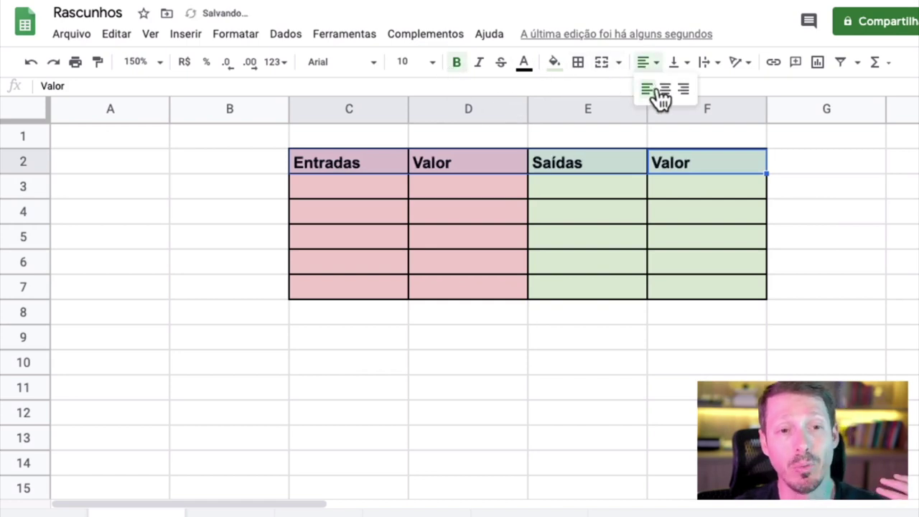
{"action": "left_click", "coordinate": [666, 89]}
{"action": "left_click", "coordinate": [606, 346]}
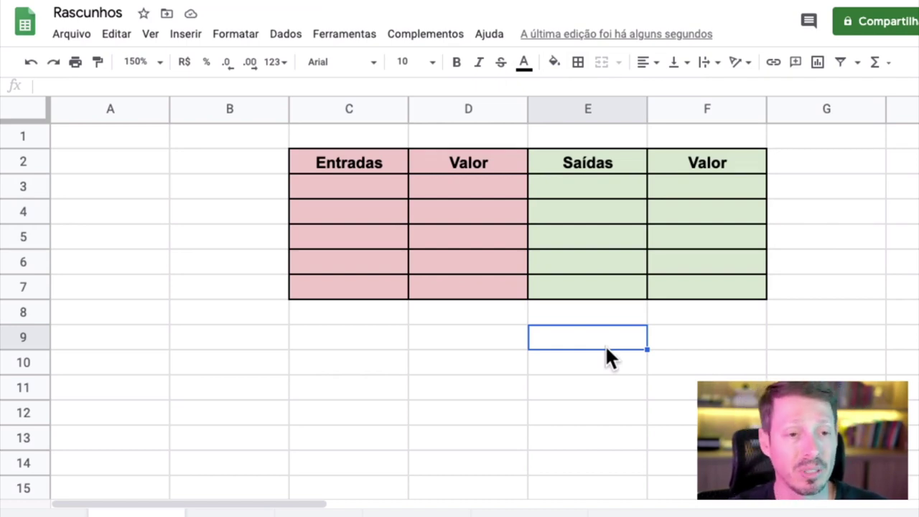
{"action": "left_click", "coordinate": [492, 368]}
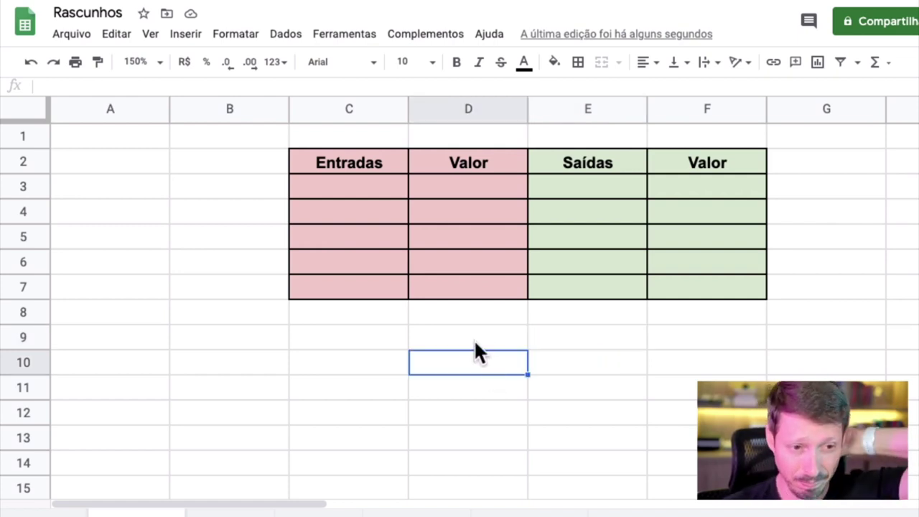
{"action": "left_click", "coordinate": [469, 320]}
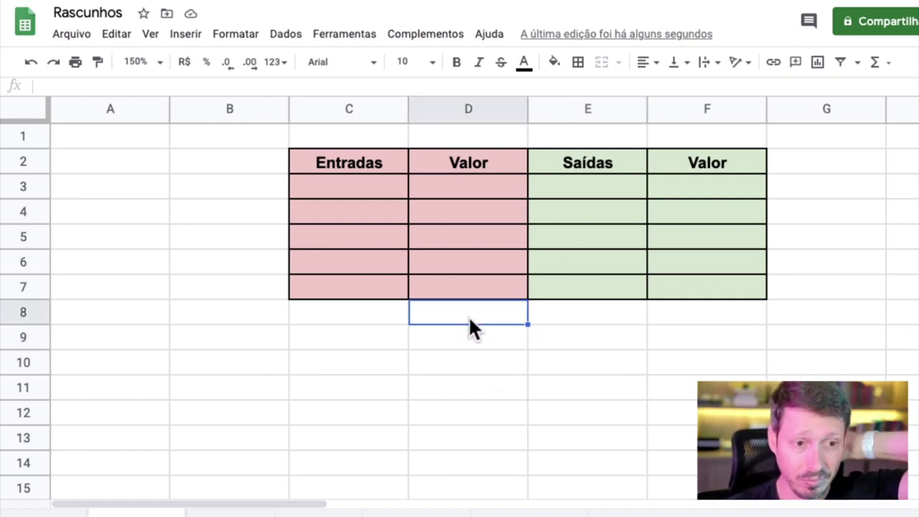
{"action": "left_click", "coordinate": [877, 63]}
{"action": "left_click", "coordinate": [838, 100]}
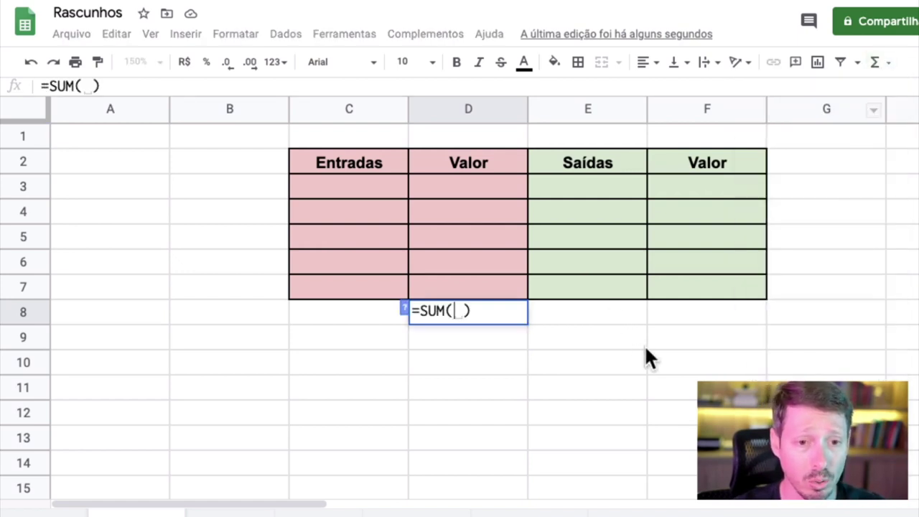
{"action": "key", "text": "Return"}
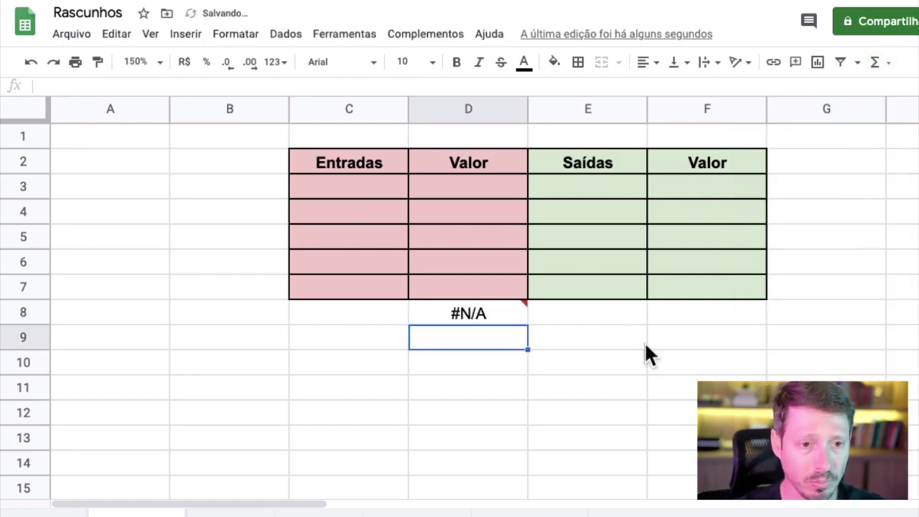
{"action": "left_click", "coordinate": [501, 315]}
{"action": "key", "text": "Delete"}
Total the Entradas values in cell D8 with a SUM of D3:D7.
{"action": "left_click", "coordinate": [874, 62]}
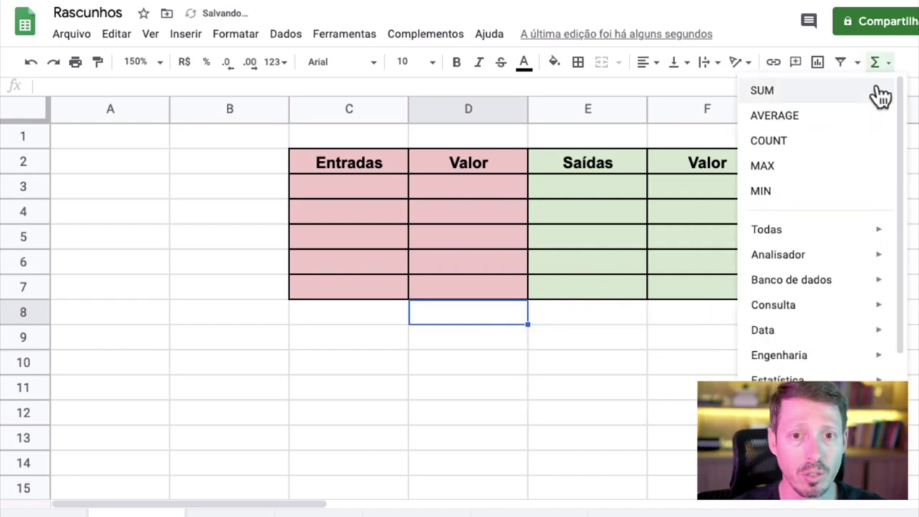
{"action": "left_click", "coordinate": [877, 94]}
{"action": "left_click", "coordinate": [502, 193]}
{"action": "left_click_drag", "start_coordinate": [502, 199], "coordinate": [486, 275]}
{"action": "key", "text": "Return"}
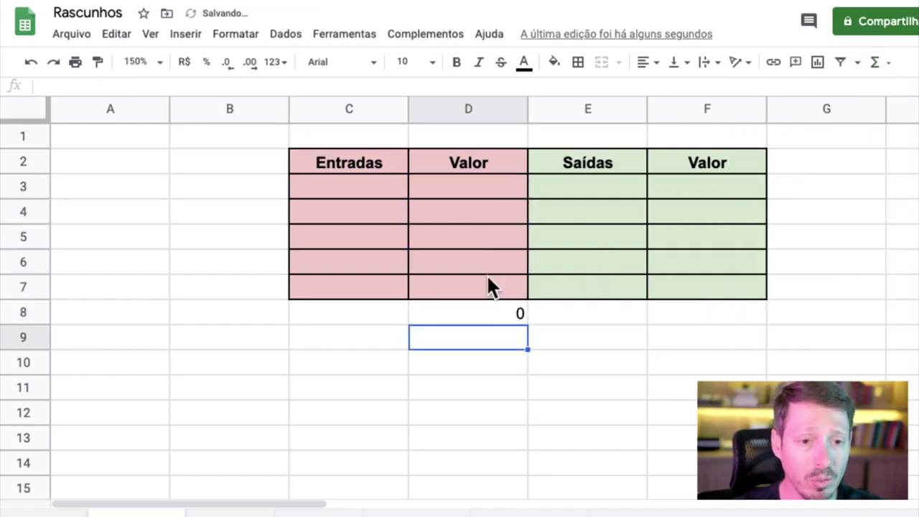
Total the Saídas values in cell F8 with a SUM of F3:F7.
{"action": "left_click", "coordinate": [710, 315]}
{"action": "left_click", "coordinate": [874, 62]}
{"action": "left_click", "coordinate": [854, 92]}
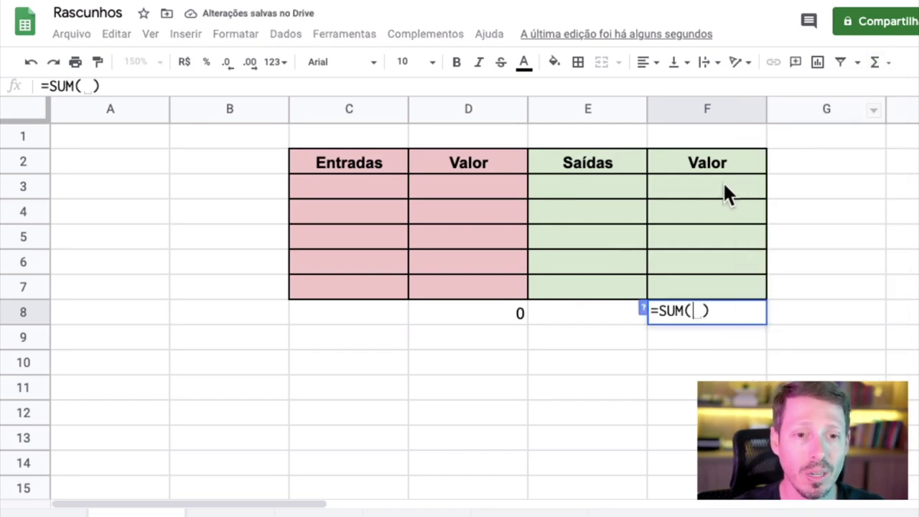
{"action": "left_click", "coordinate": [723, 191]}
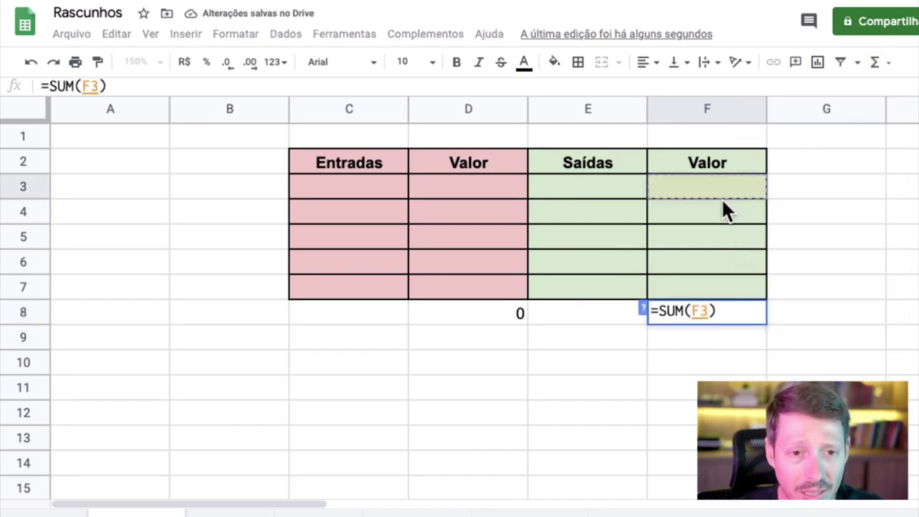
{"action": "left_click_drag", "start_coordinate": [722, 201], "coordinate": [723, 287]}
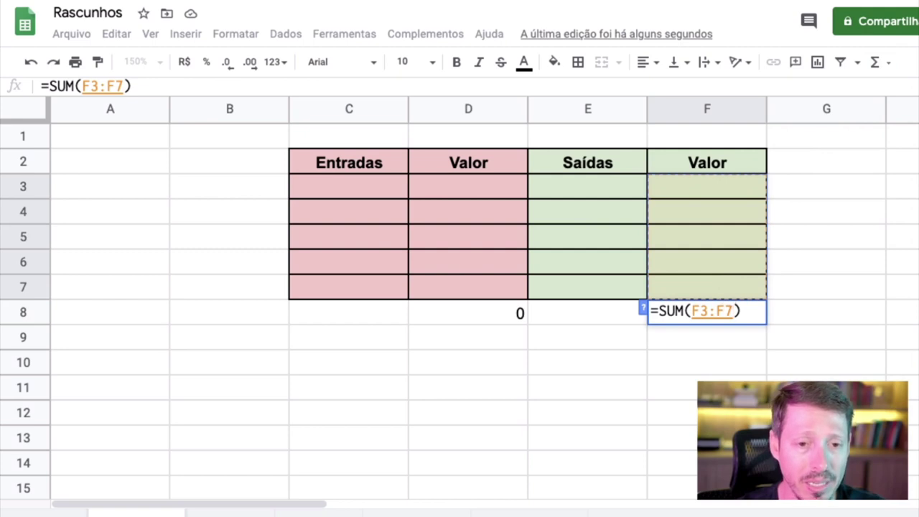
{"action": "key", "text": "Return"}
Format both value columns with their totals, F3:F8 and D3:D8, as R$ currency.
{"action": "left_click", "coordinate": [512, 316]}
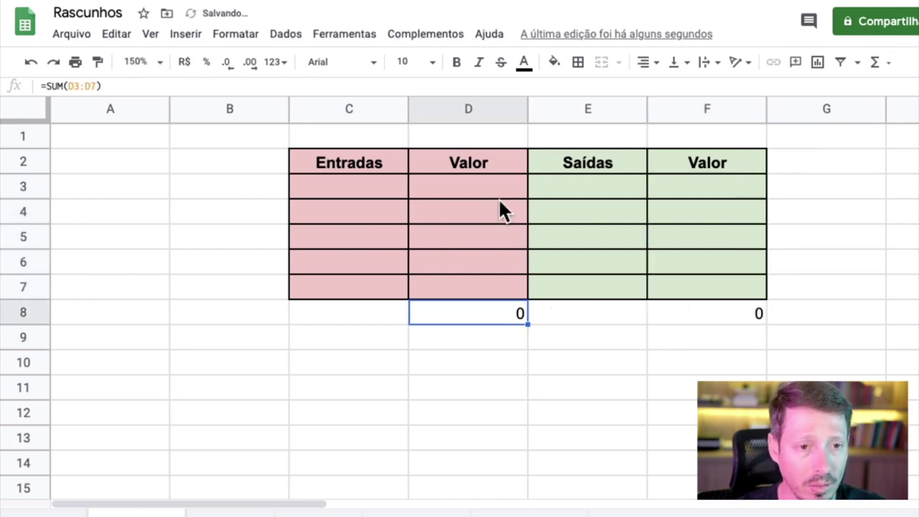
{"action": "left_click_drag", "start_coordinate": [498, 200], "coordinate": [494, 296]}
{"action": "left_click", "coordinate": [501, 305]}
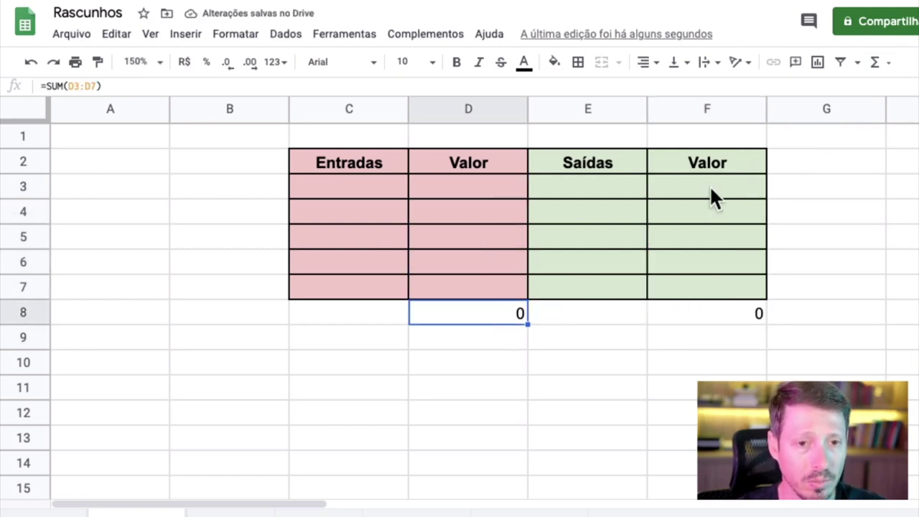
{"action": "left_click_drag", "start_coordinate": [709, 188], "coordinate": [706, 312]}
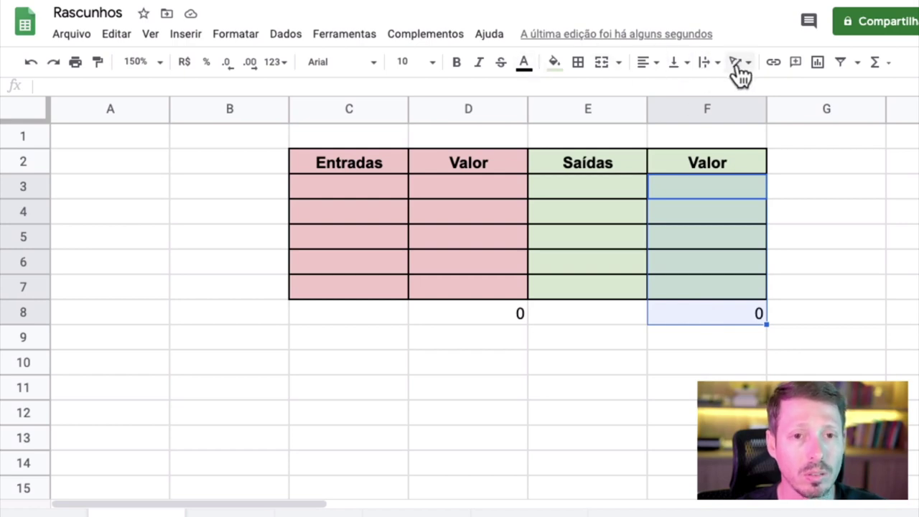
{"action": "left_click", "coordinate": [185, 62]}
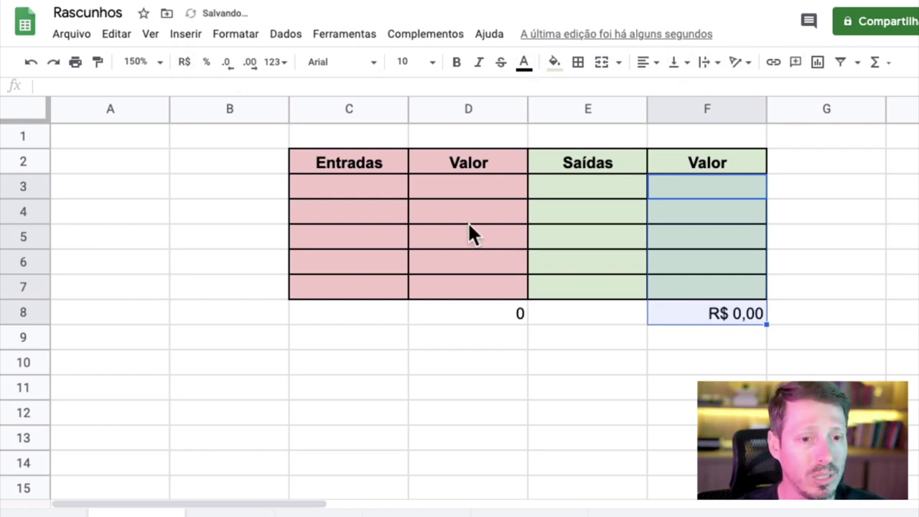
{"action": "left_click_drag", "start_coordinate": [500, 195], "coordinate": [493, 301]}
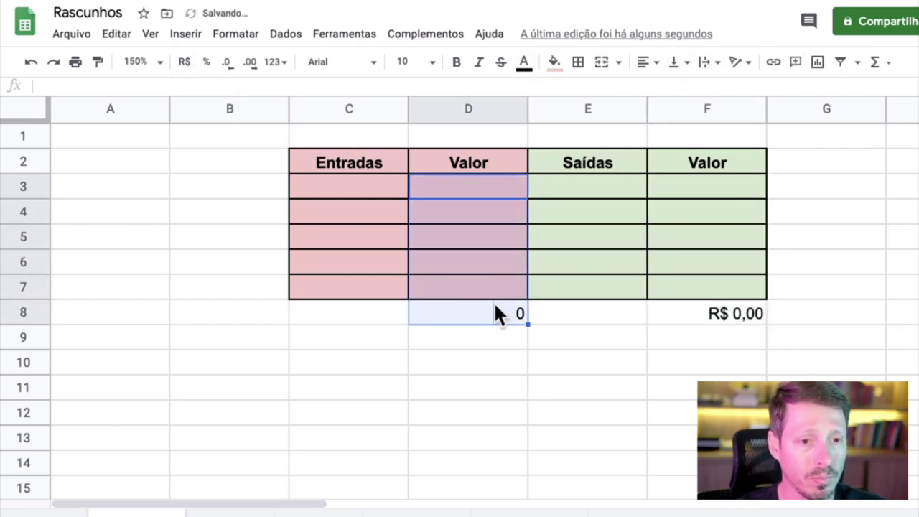
{"action": "left_click", "coordinate": [185, 61]}
{"action": "left_click", "coordinate": [594, 338]}
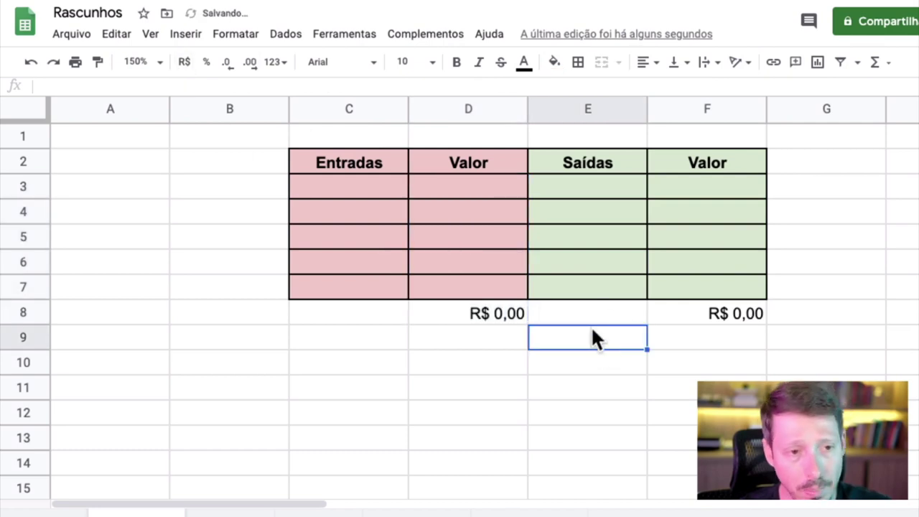
Fill the Entradas block C2:D7 with the custom mint green.
{"action": "left_click", "coordinate": [375, 219]}
{"action": "left_click", "coordinate": [363, 188]}
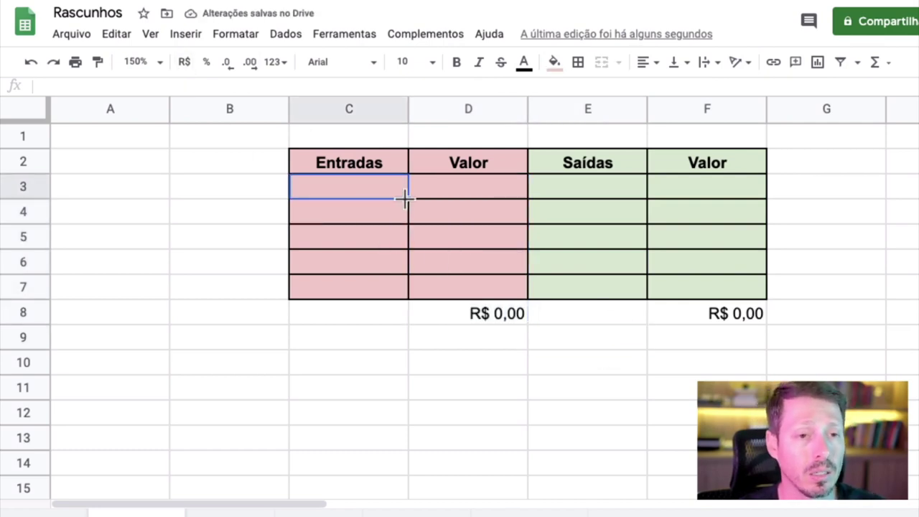
{"action": "left_click_drag", "start_coordinate": [373, 160], "coordinate": [458, 281]}
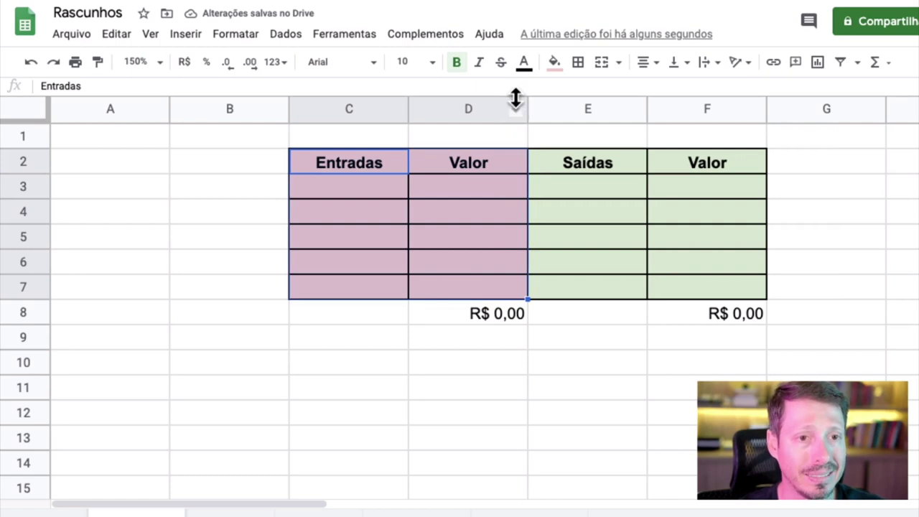
{"action": "left_click", "coordinate": [555, 63]}
{"action": "left_click", "coordinate": [595, 293]}
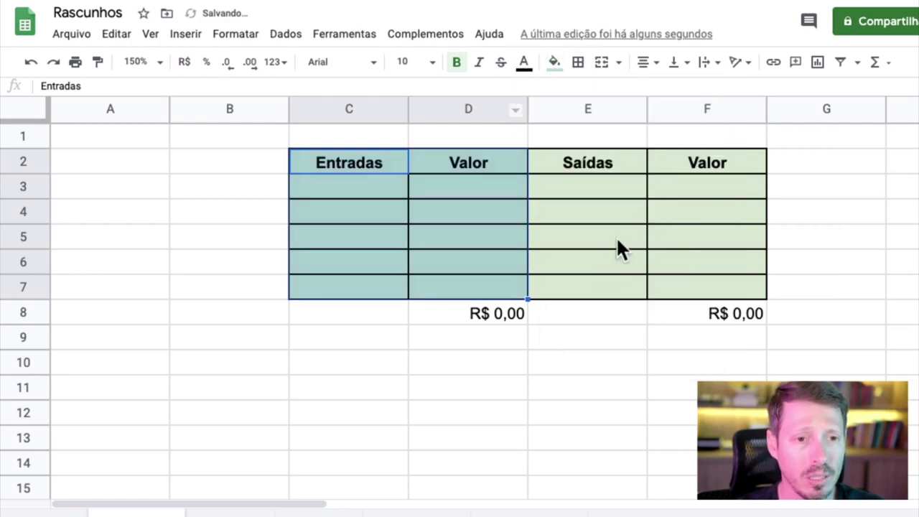
Fill the Saídas block E2:F7 with light pink.
{"action": "left_click_drag", "start_coordinate": [598, 164], "coordinate": [668, 286]}
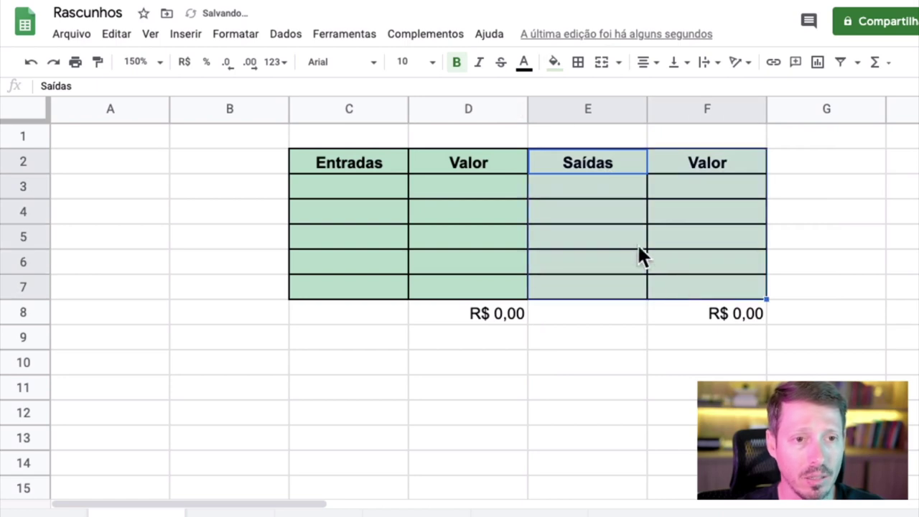
{"action": "left_click", "coordinate": [555, 63]}
{"action": "left_click", "coordinate": [577, 155]}
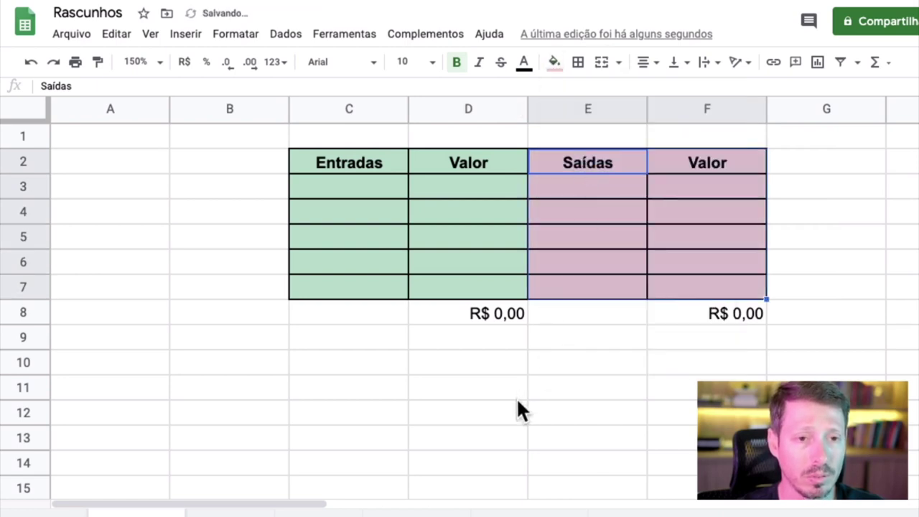
{"action": "left_click", "coordinate": [516, 397]}
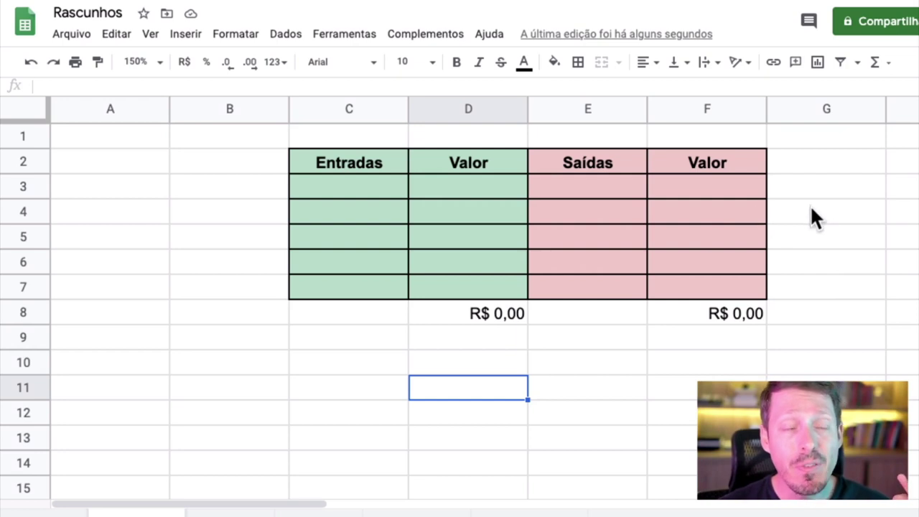
{"action": "left_click", "coordinate": [545, 391]}
{"action": "left_click", "coordinate": [507, 395]}
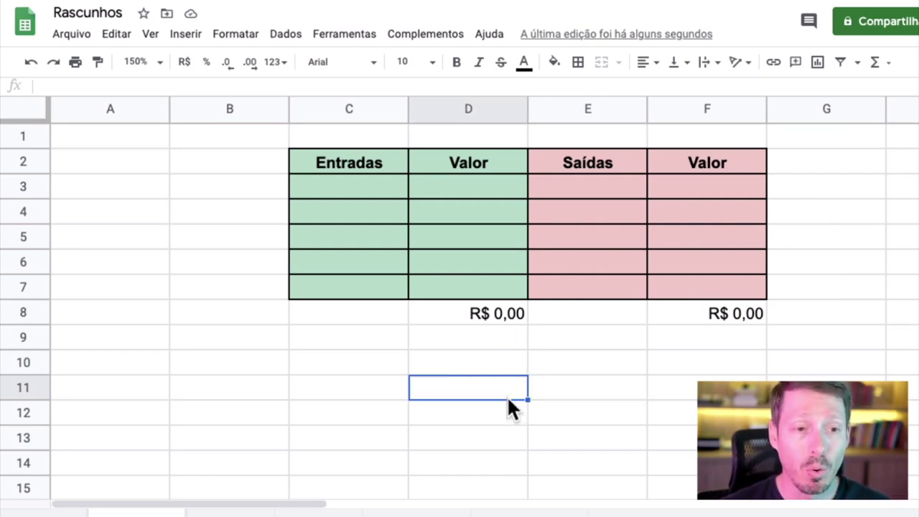
Enter the first Entradas item in row 3: Salário with a value of 1000.
{"action": "left_click", "coordinate": [391, 194]}
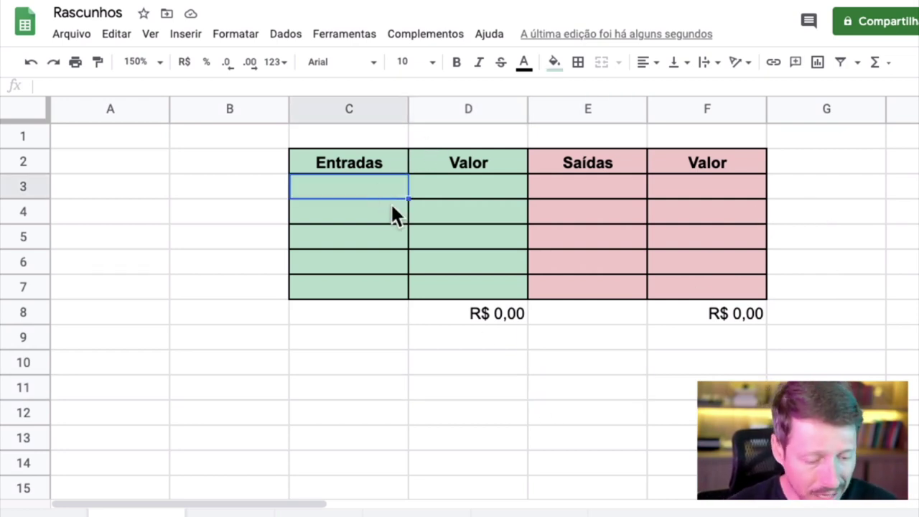
{"action": "type", "text": "Salário"}
{"action": "key", "text": "Tab"}
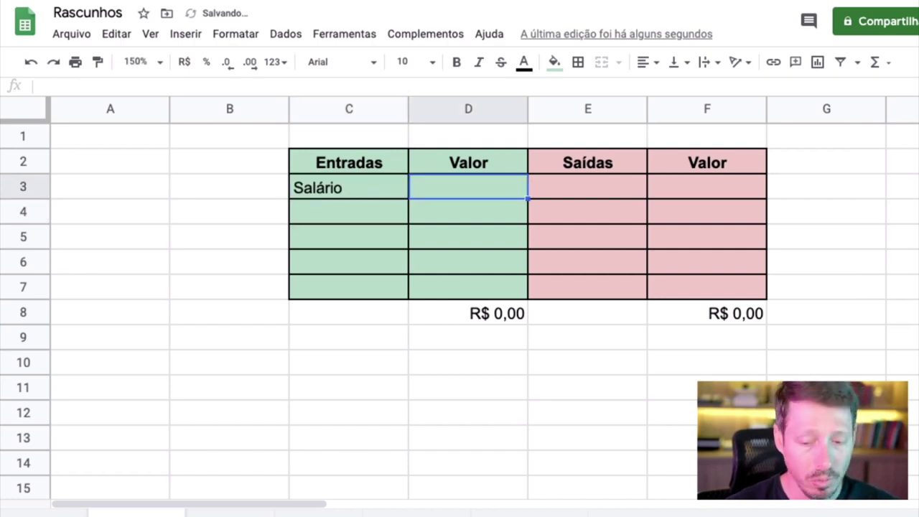
{"action": "type", "text": "1000"}
{"action": "key", "text": "Return"}
Add Comissões with a value of 200 to the Entradas block in row 4.
{"action": "left_click", "coordinate": [348, 212]}
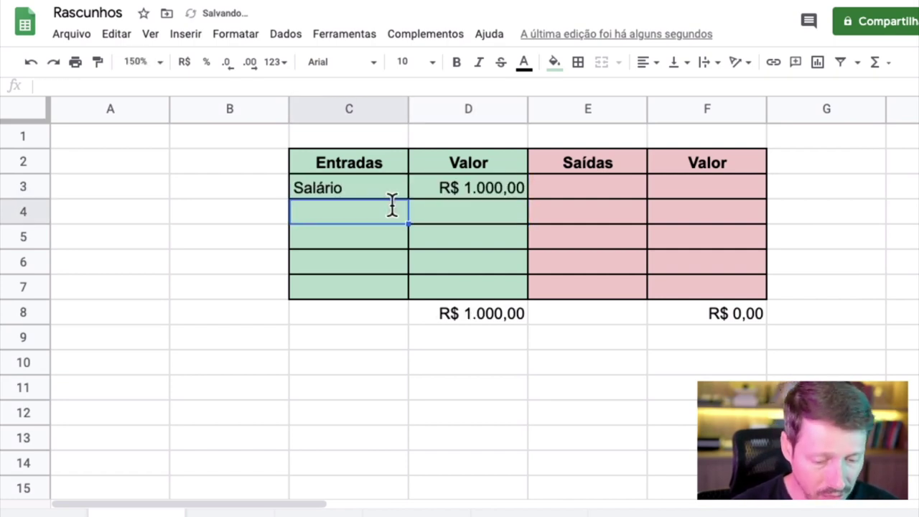
{"action": "type", "text": "Comissões"}
{"action": "key", "text": "Return"}
{"action": "key", "text": "Up"}
{"action": "key", "text": "Right"}
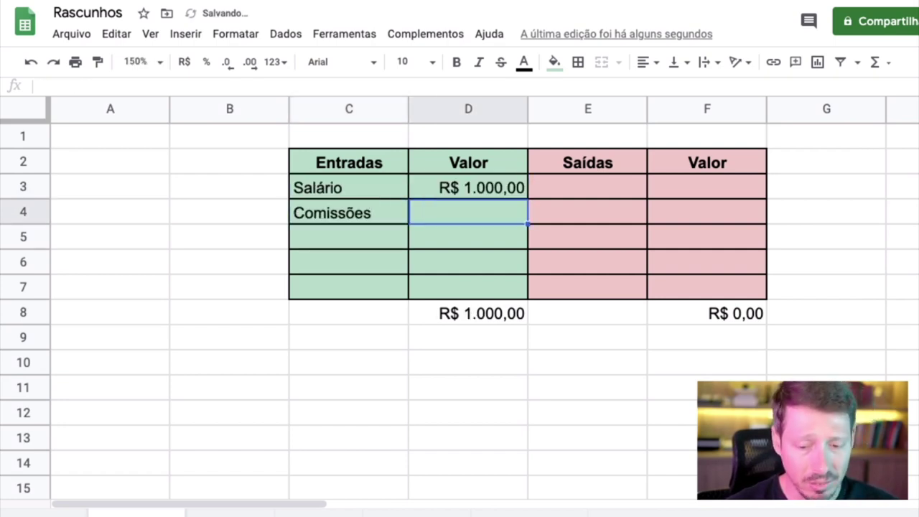
{"action": "type", "text": "200"}
{"action": "key", "text": "Return"}
Add "Venda de um skate velho" with a value of 60 to the Entradas block in row 5.
{"action": "key", "text": "Left"}
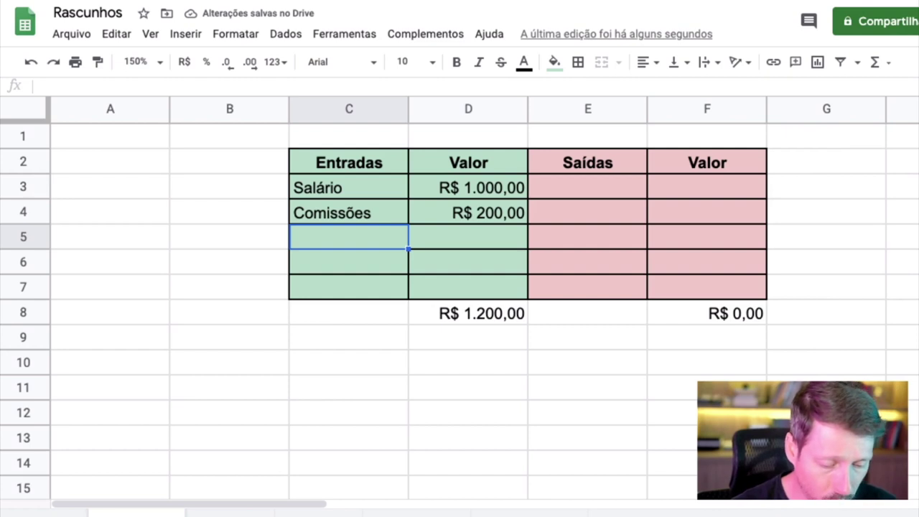
{"action": "type", "text": "Venda de"}
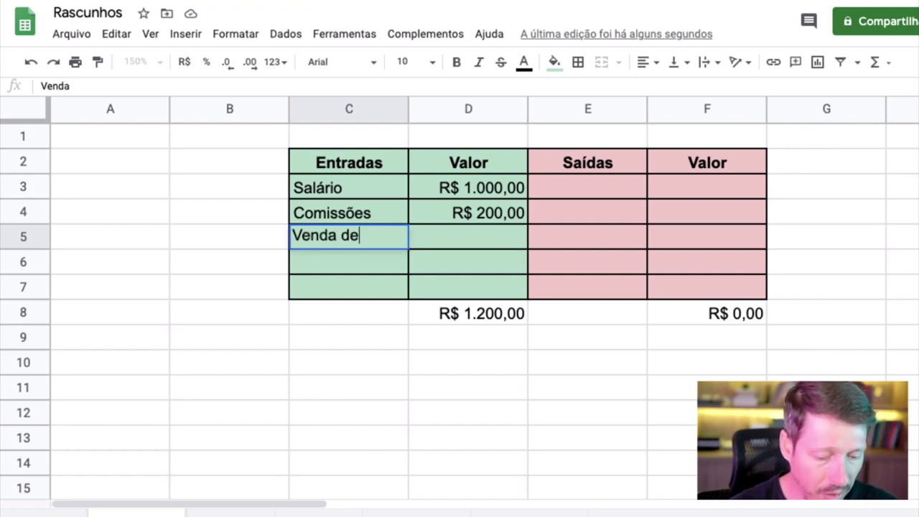
{"action": "type", "text": " um ska"}
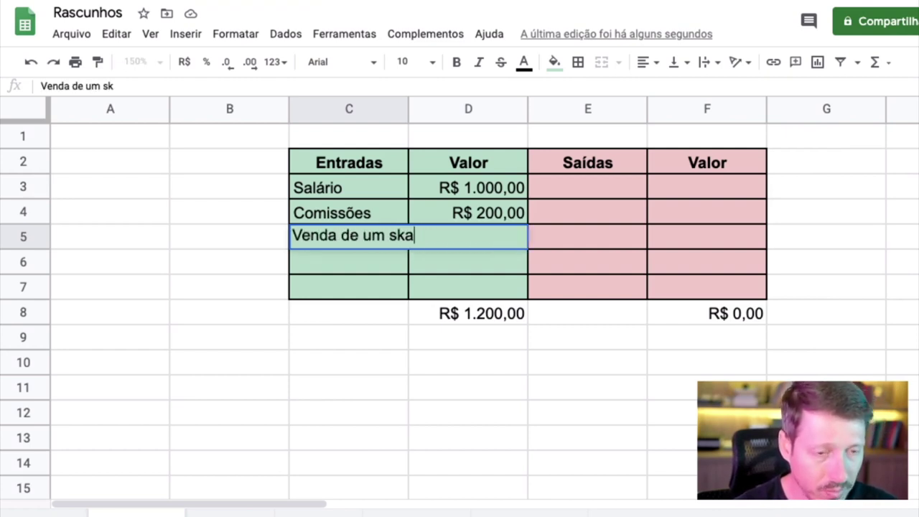
{"action": "type", "text": "te velho"}
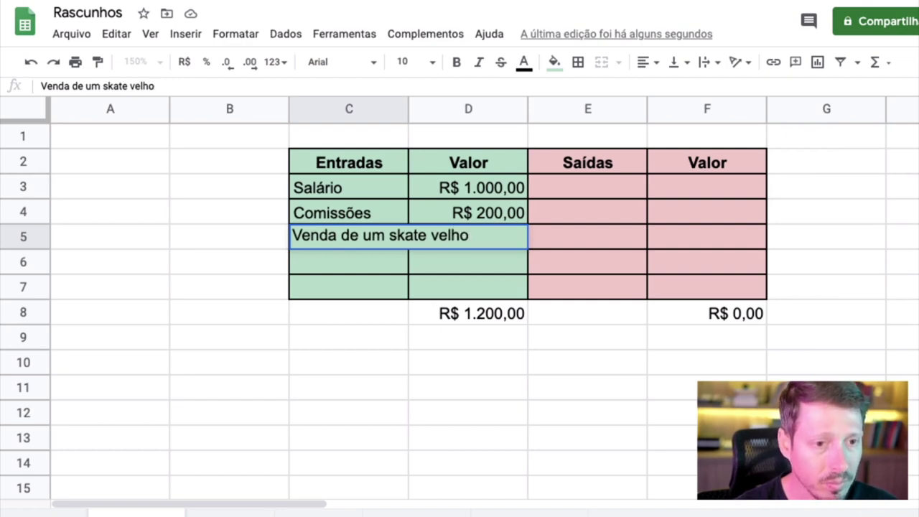
{"action": "key", "text": "Return"}
{"action": "left_click", "coordinate": [468, 236]}
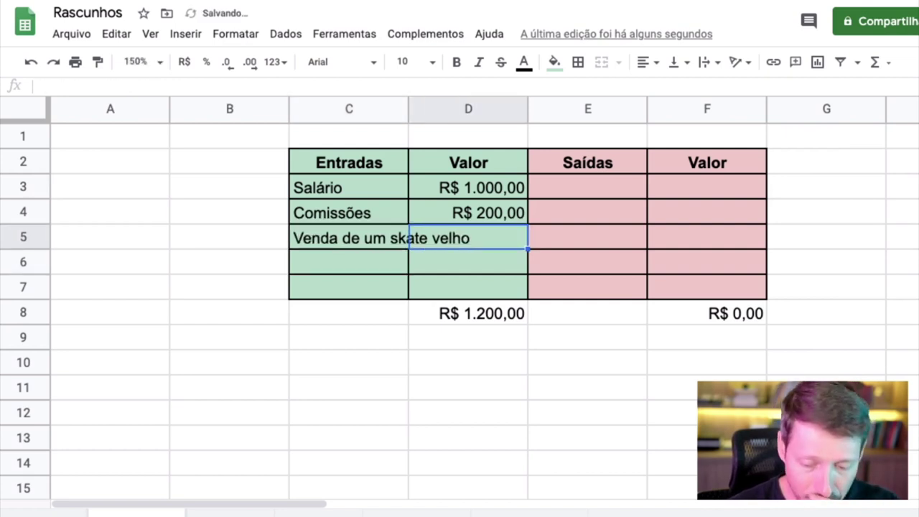
{"action": "type", "text": "60"}
{"action": "key", "text": "Return"}
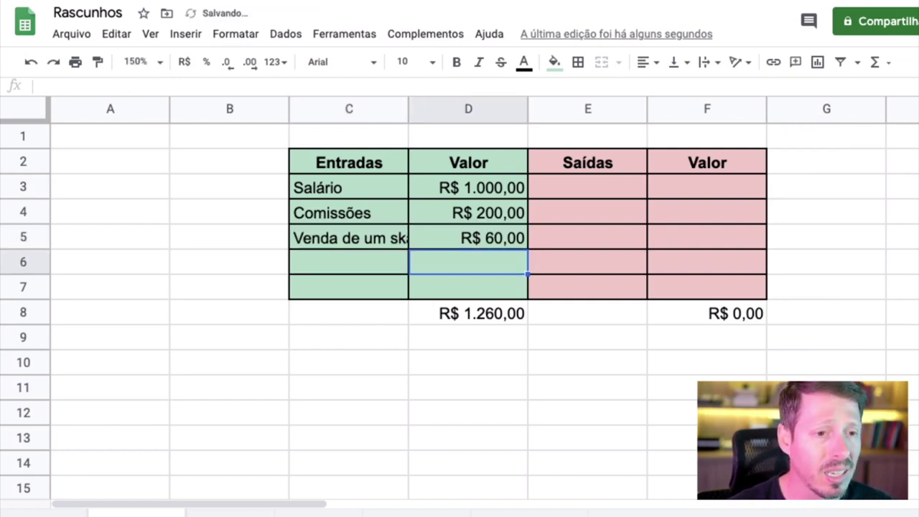
{"action": "left_click", "coordinate": [349, 286]}
{"action": "left_click", "coordinate": [349, 261]}
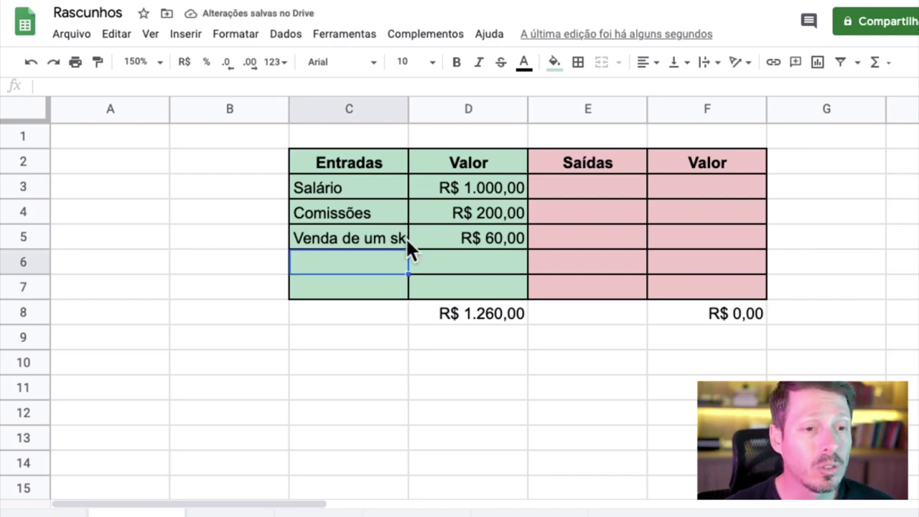
Fill the Entradas total cell D8 with bright green.
{"action": "left_click", "coordinate": [484, 318]}
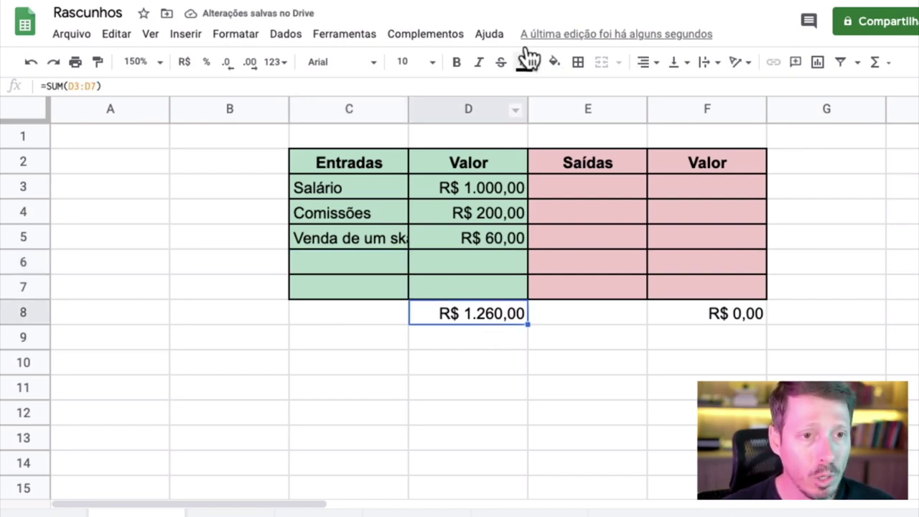
{"action": "left_click", "coordinate": [554, 64]}
{"action": "left_click", "coordinate": [629, 136]}
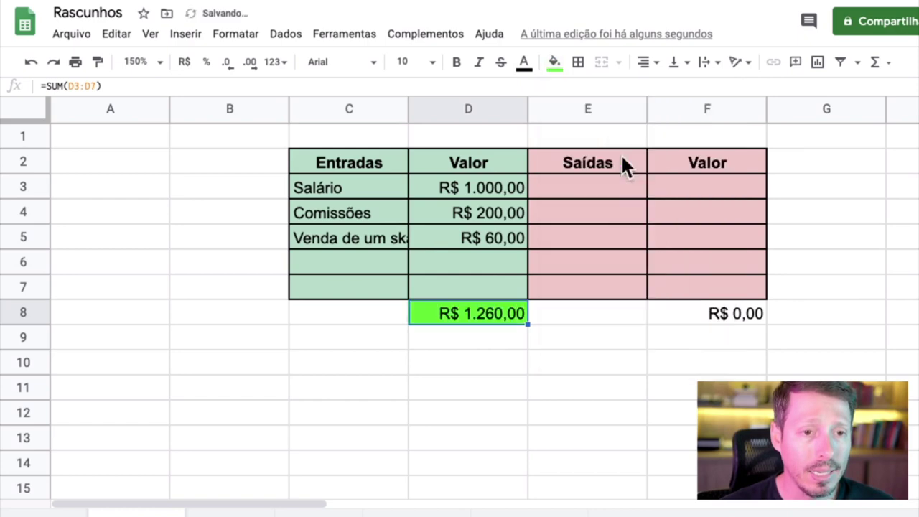
{"action": "left_click", "coordinate": [466, 388]}
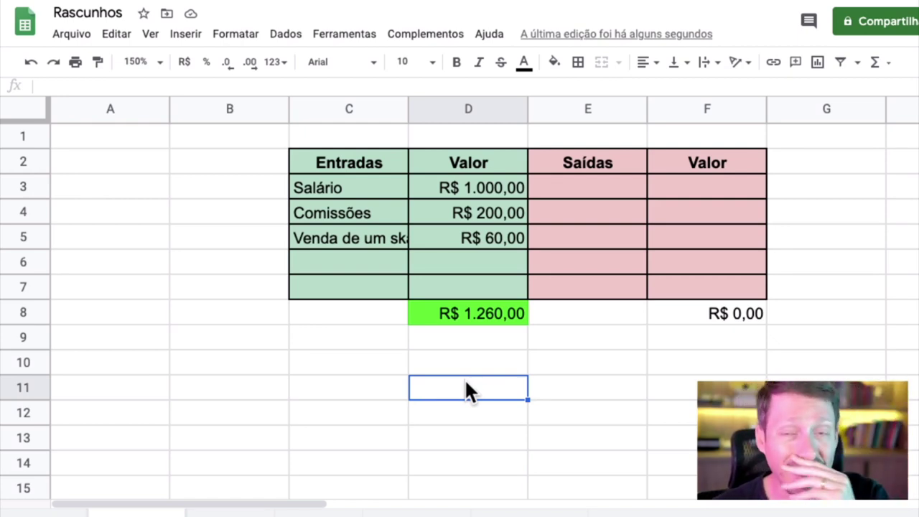
{"action": "left_click", "coordinate": [679, 387]}
Enter the first Saídas item in row 3: Netflix with a value of 20.
{"action": "left_click", "coordinate": [664, 208]}
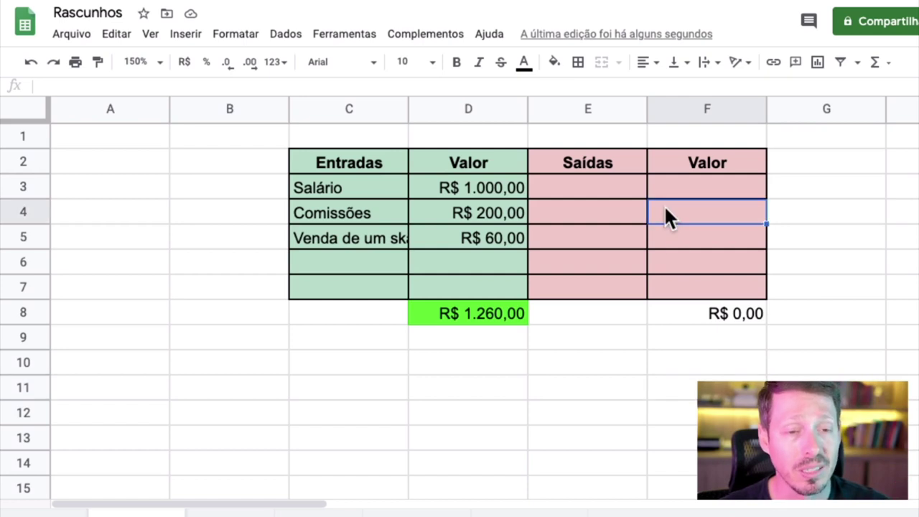
{"action": "left_click", "coordinate": [592, 188]}
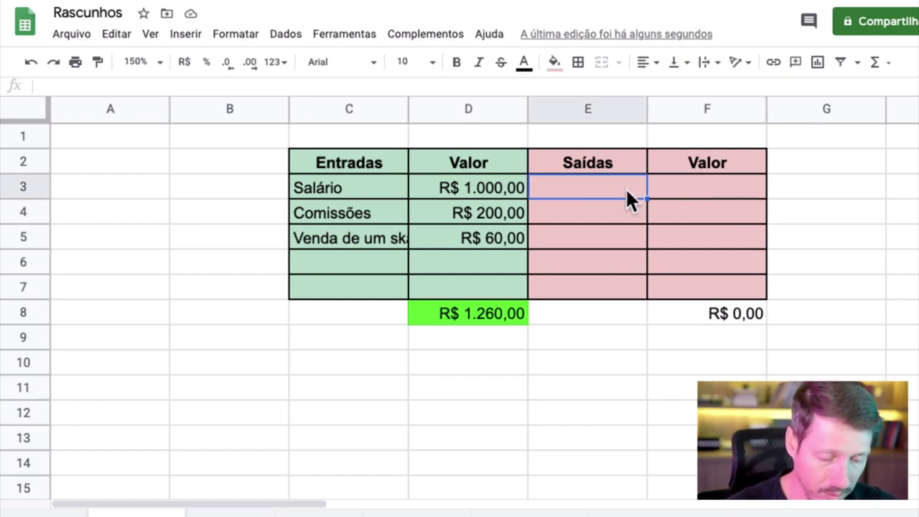
{"action": "type", "text": "Netflix"}
{"action": "key", "text": "Tab"}
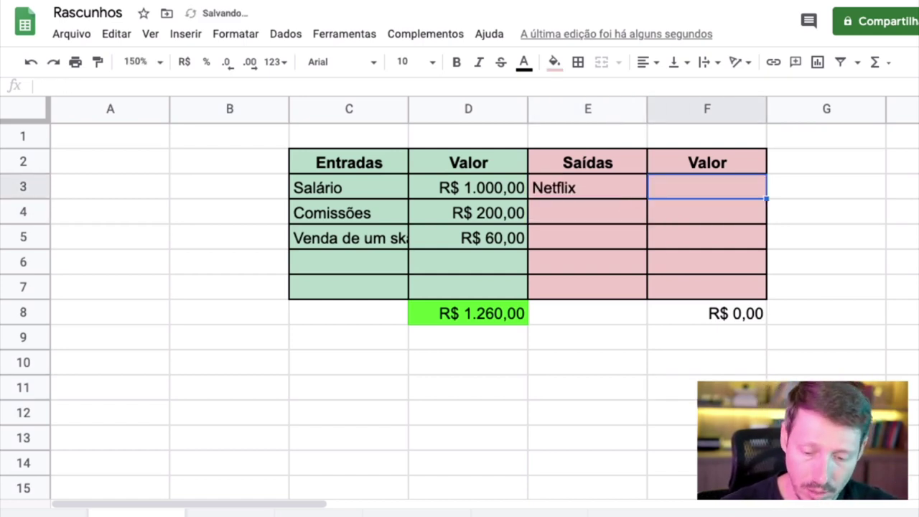
{"action": "type", "text": "20"}
{"action": "key", "text": "Return"}
Add Mercado with a value of 800 to the Saídas block in row 4.
{"action": "left_click", "coordinate": [588, 211]}
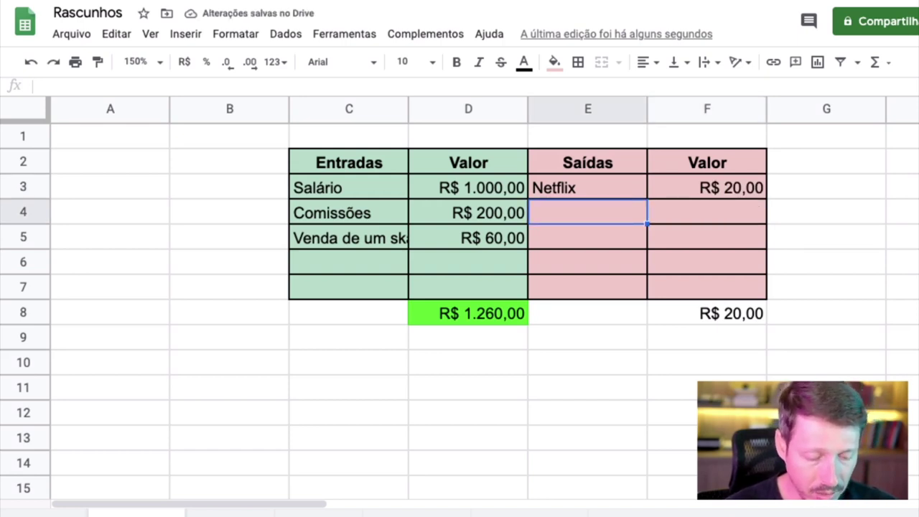
{"action": "type", "text": "Mercado"}
{"action": "key", "text": "Tab"}
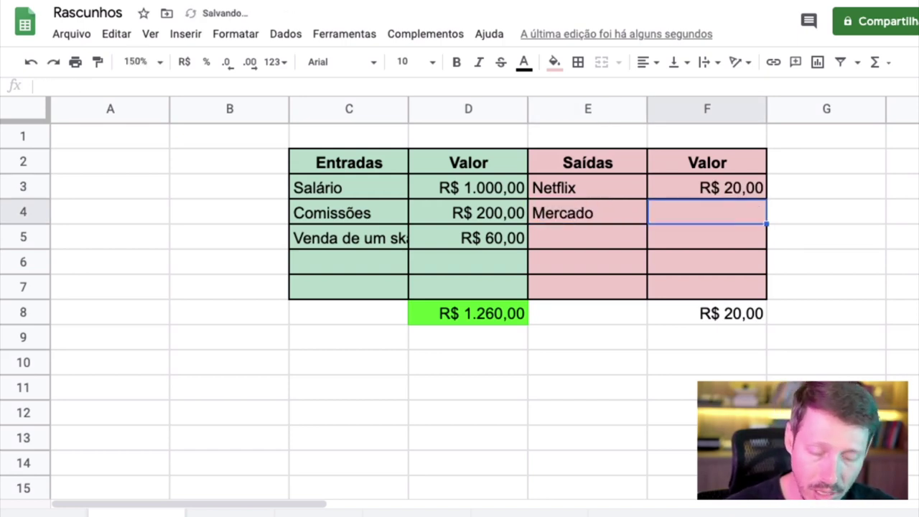
{"action": "type", "text": "800"}
{"action": "key", "text": "Return"}
Add Remedio with a value of 30 to the Saídas block in row 5.
{"action": "left_click", "coordinate": [587, 237]}
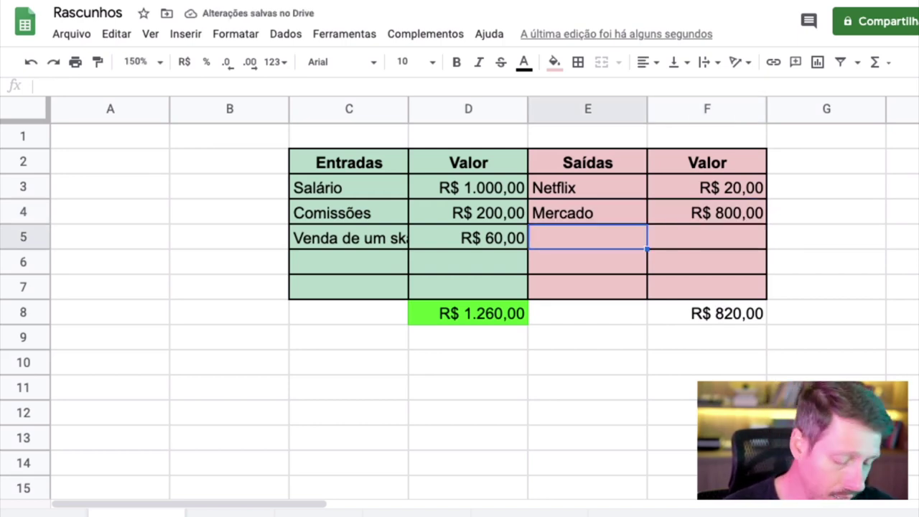
{"action": "type", "text": "roup"}
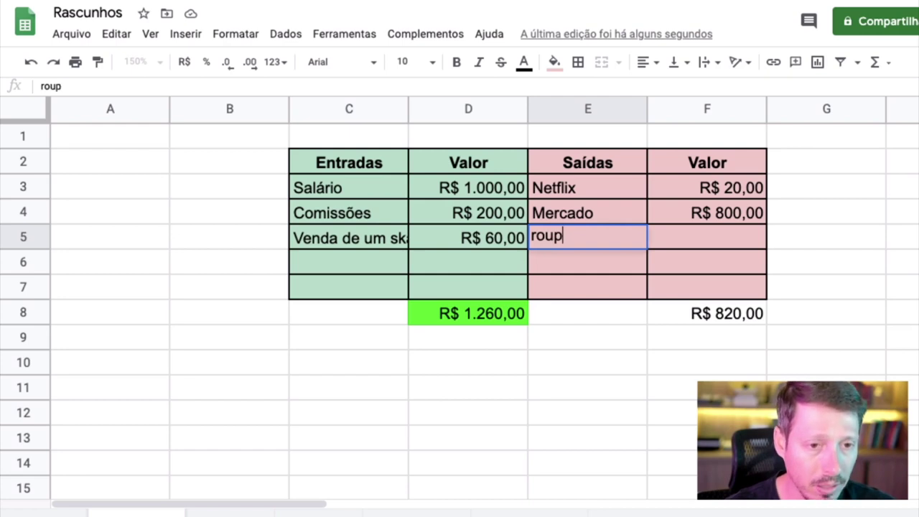
{"action": "key", "text": "BackSpace"}
{"action": "key", "text": "BackSpace"}
{"action": "key", "text": "BackSpace"}
{"action": "key", "text": "BackSpace"}
{"action": "type", "text": "Remedio"}
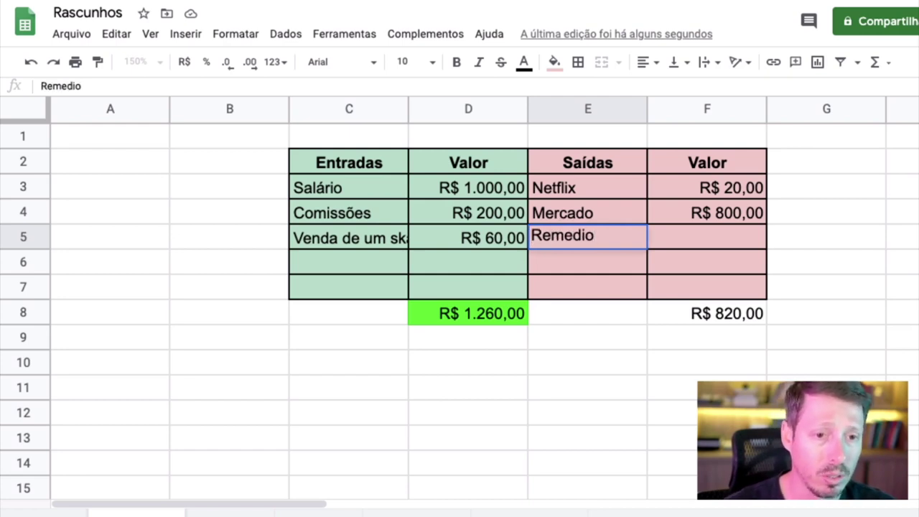
{"action": "key", "text": "Tab"}
{"action": "type", "text": "30"}
{"action": "key", "text": "Return"}
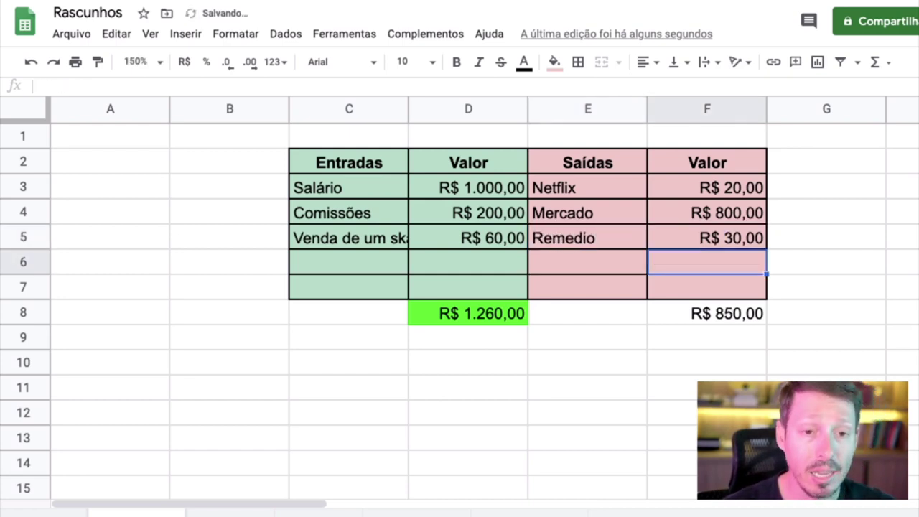
Fill the Saídas total cell F8 with red.
{"action": "left_click", "coordinate": [676, 311]}
{"action": "left_click", "coordinate": [557, 65]}
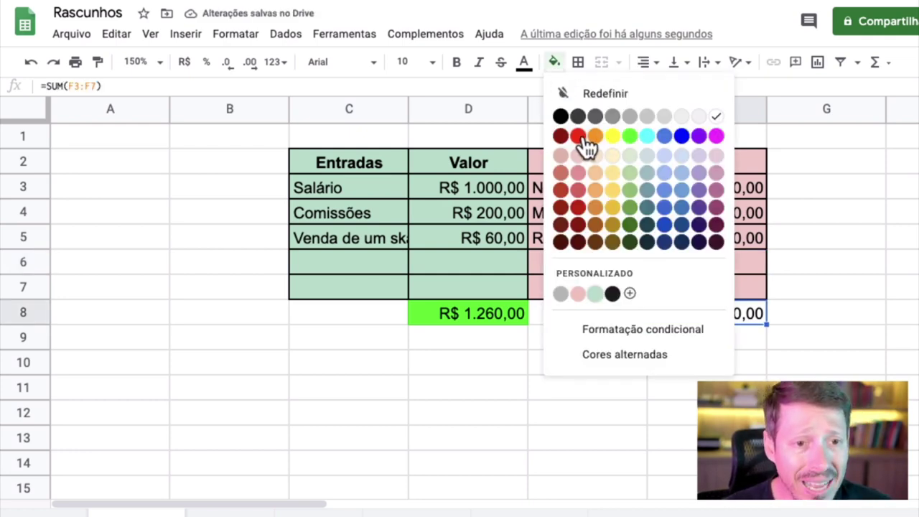
{"action": "left_click", "coordinate": [580, 136]}
{"action": "left_click", "coordinate": [570, 411]}
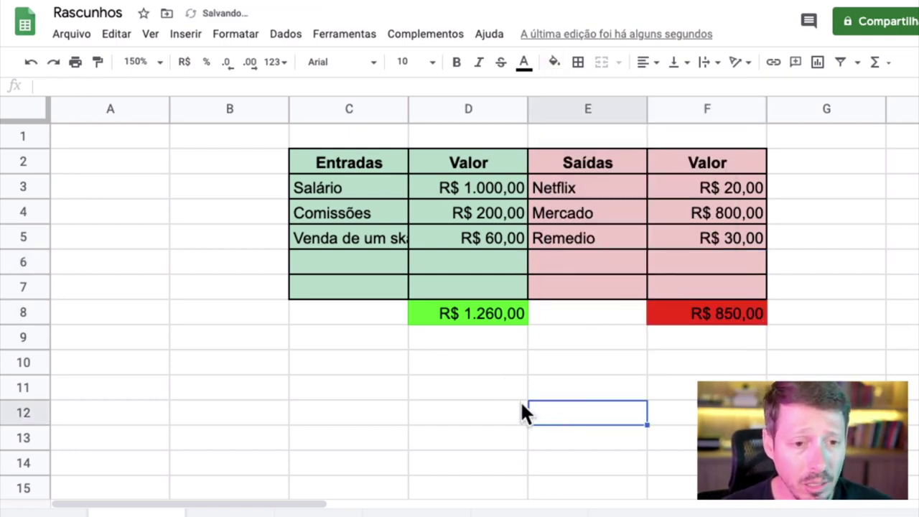
Label cell E11 below the table as SALDO.
{"action": "left_click", "coordinate": [583, 392]}
{"action": "type", "text": "SALADO"}
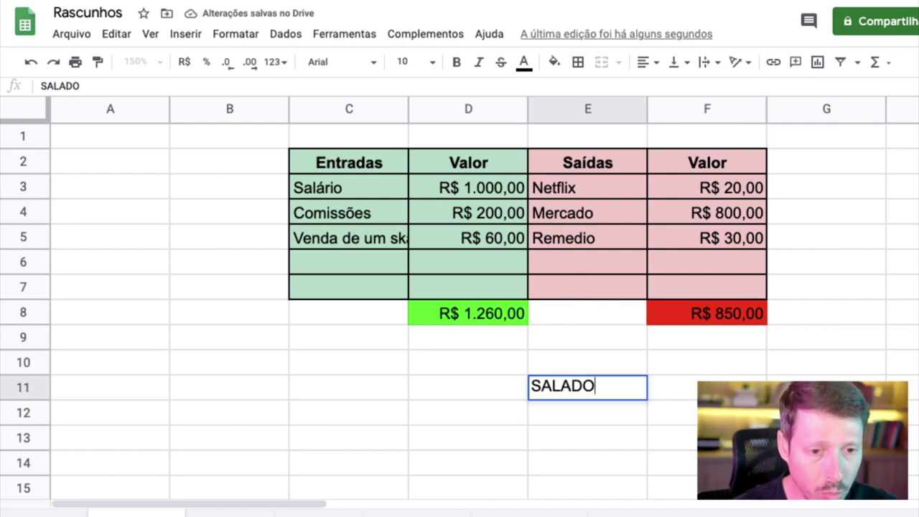
{"action": "key", "text": "Return"}
{"action": "left_click", "coordinate": [587, 386]}
{"action": "type", "text": "SALDO"}
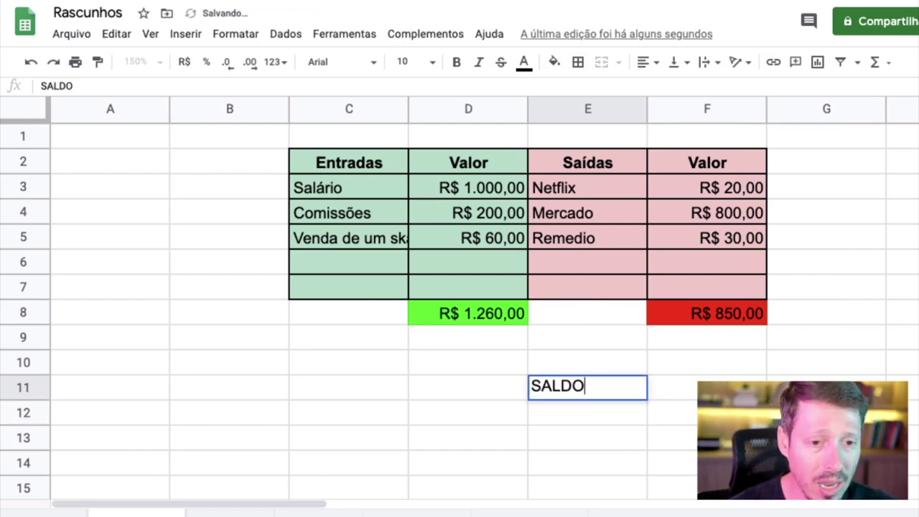
{"action": "key", "text": "Tab"}
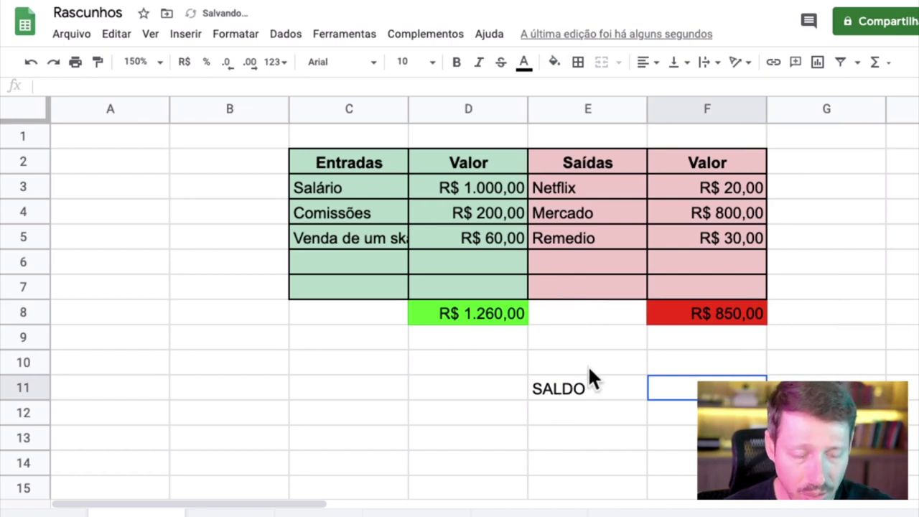
Calculate the balance in F11 by subtracting the Saídas total from the Entradas total with =D8-F8.
{"action": "type", "text": "="}
{"action": "left_click", "coordinate": [496, 320]}
{"action": "type", "text": "-"}
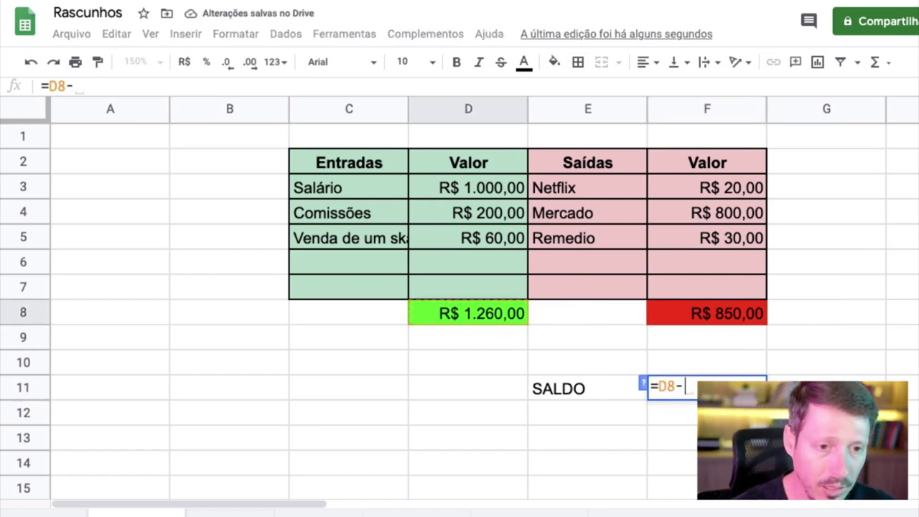
{"action": "left_click", "coordinate": [667, 321]}
{"action": "key", "text": "Return"}
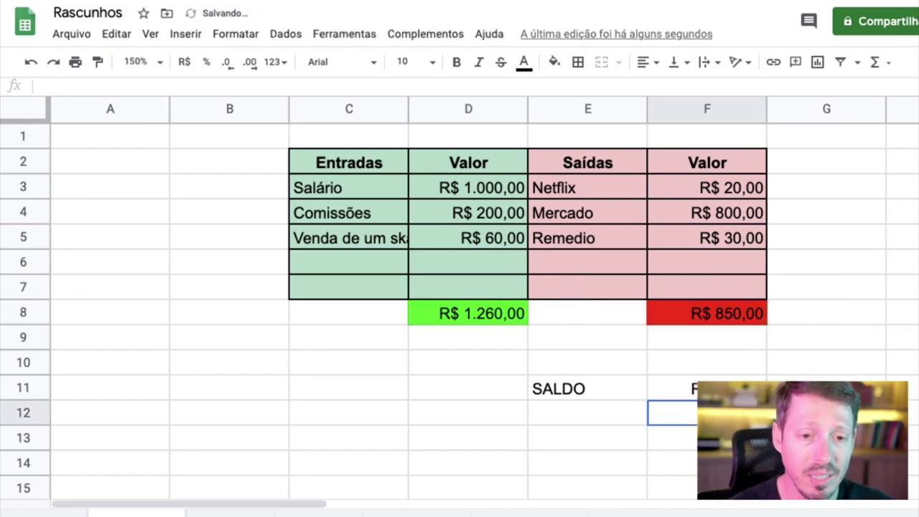
Fill the SALDO result cell F11 with dark grey.
{"action": "key", "text": "Up"}
{"action": "left_click", "coordinate": [554, 63]}
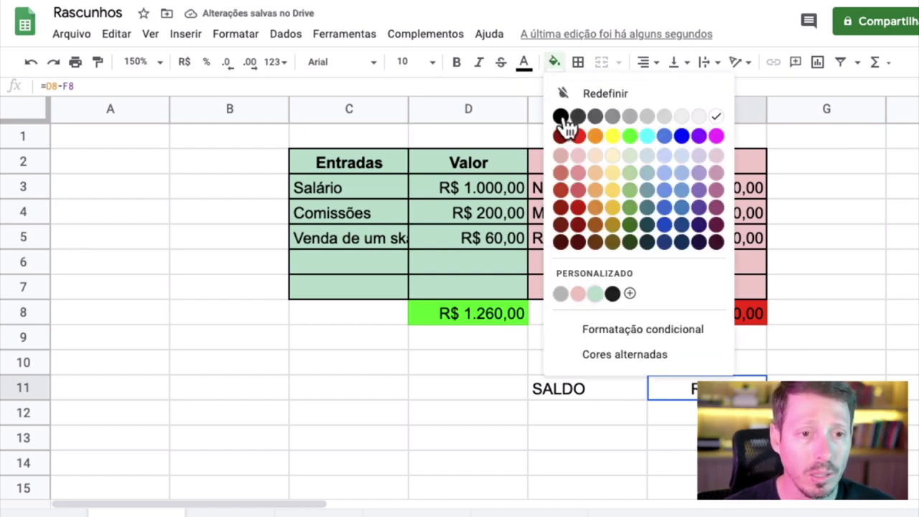
{"action": "left_click", "coordinate": [577, 155]}
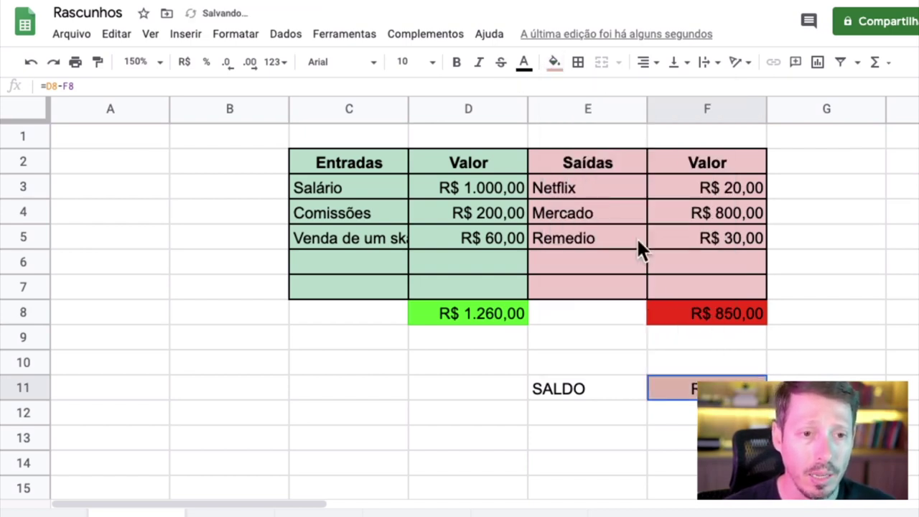
{"action": "left_click", "coordinate": [554, 62]}
{"action": "left_click", "coordinate": [614, 117]}
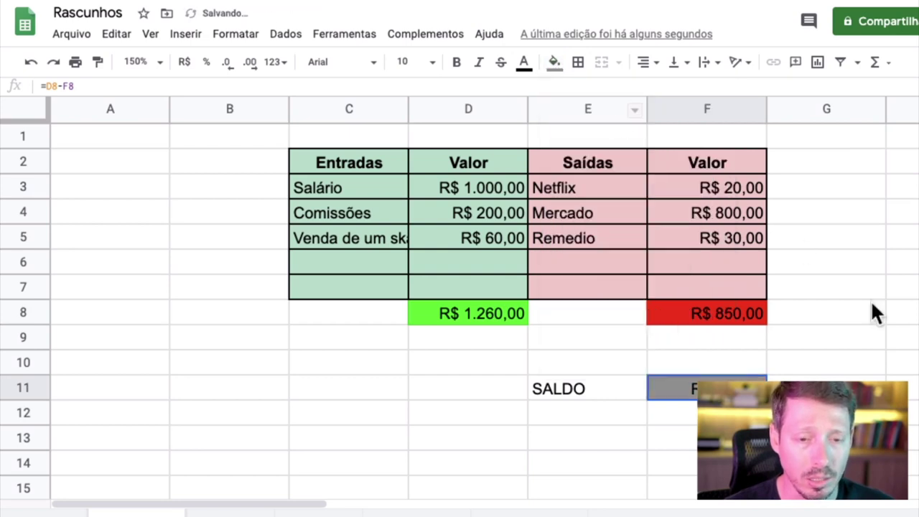
{"action": "left_click", "coordinate": [871, 312]}
{"action": "left_click", "coordinate": [718, 389]}
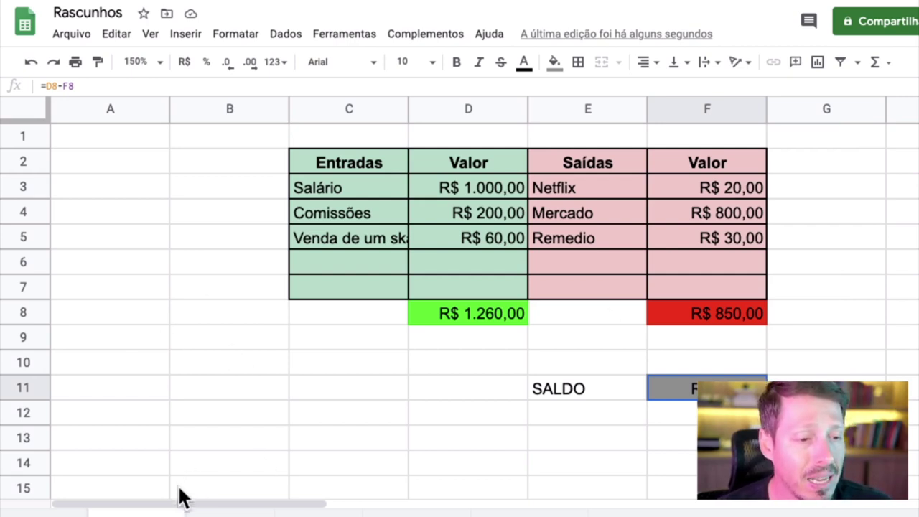
{"action": "left_click", "coordinate": [394, 435]}
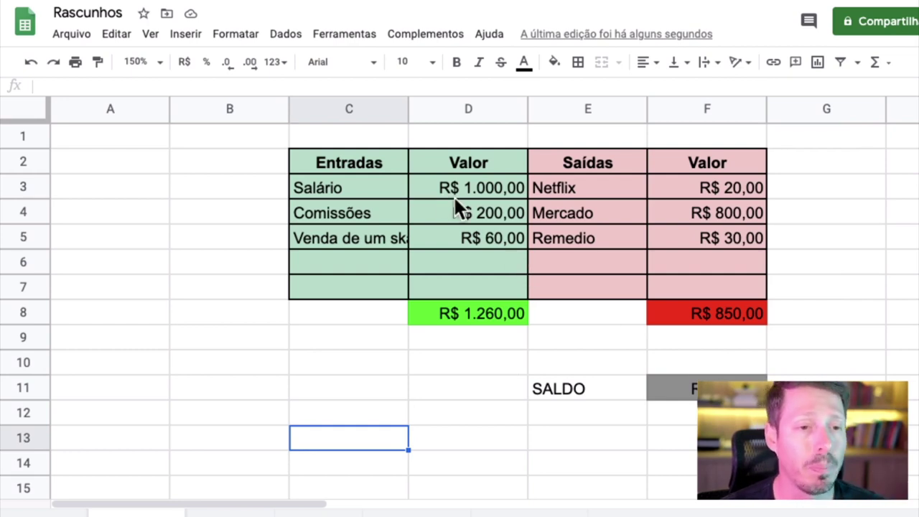
{"action": "left_click_drag", "start_coordinate": [455, 201], "coordinate": [423, 242]}
{"action": "left_click", "coordinate": [482, 241]}
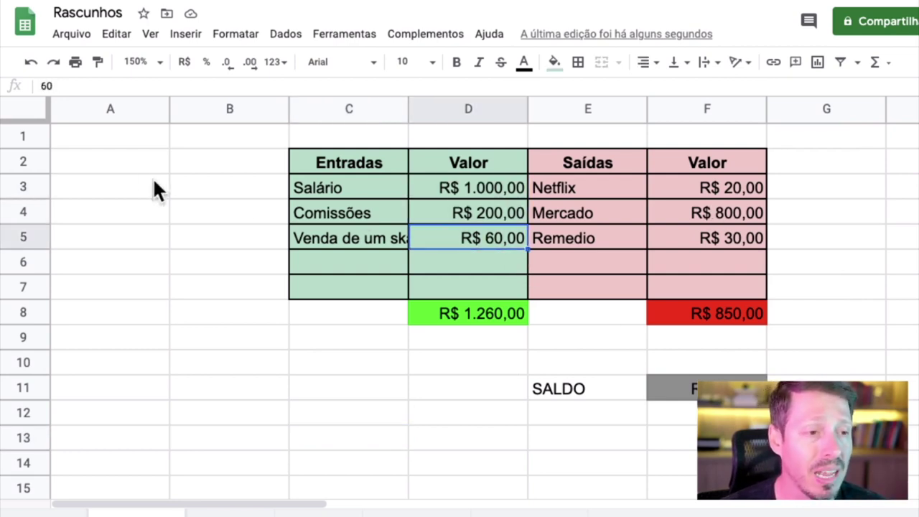
Enter Janeiro in A2 with a value of 100 in B2.
{"action": "left_click", "coordinate": [119, 172]}
{"action": "type", "text": "Janeiro"}
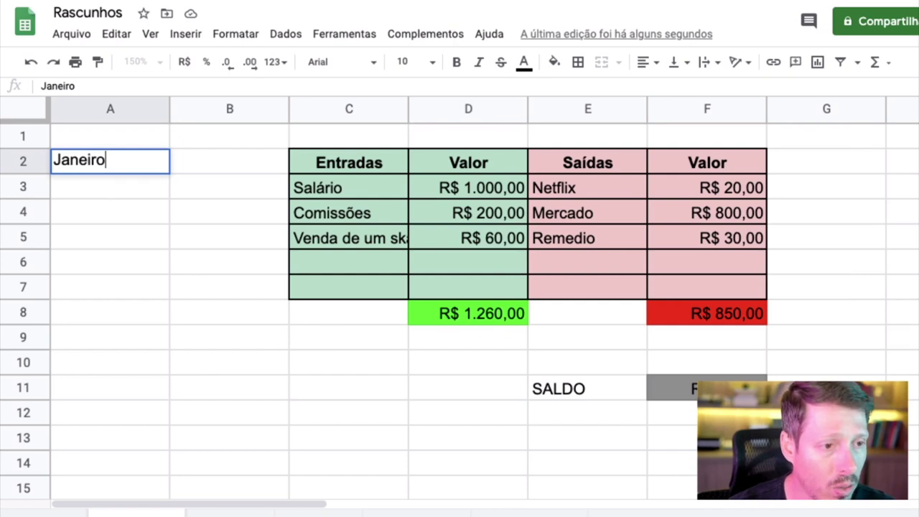
{"action": "key", "text": "Tab"}
{"action": "type", "text": "100"}
{"action": "key", "text": "Return"}
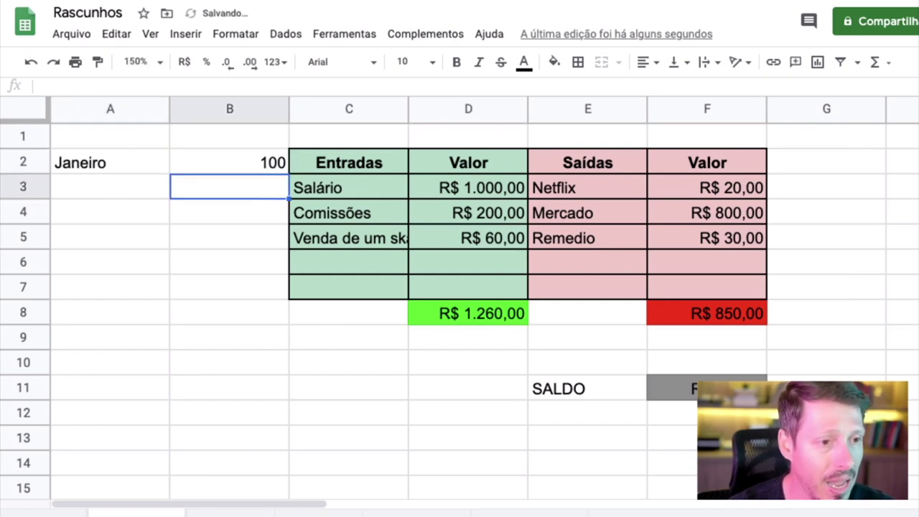
Add Feve with a value of 200 in row 3 of the month list.
{"action": "key", "text": "Left"}
{"action": "type", "text": "Ferve"}
{"action": "key", "text": "Return"}
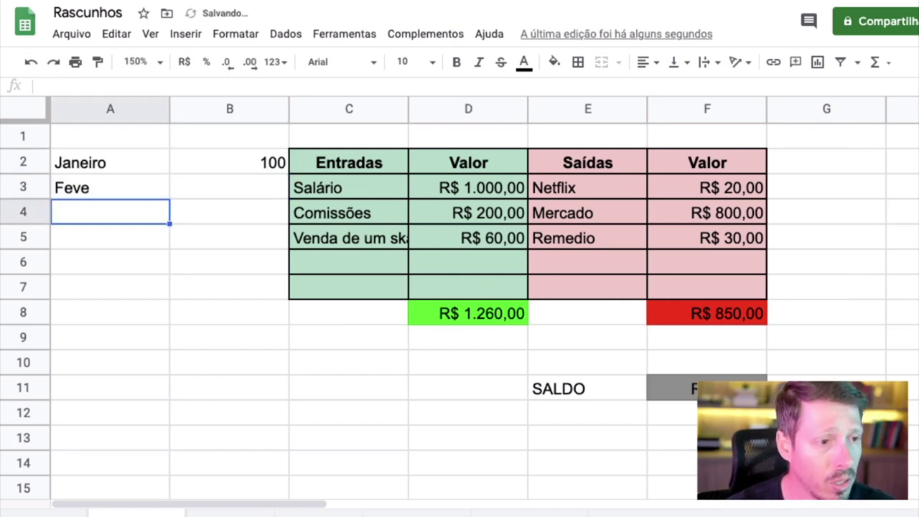
{"action": "key", "text": "Up"}
{"action": "key", "text": "Right"}
{"action": "type", "text": "200"}
{"action": "key", "text": "Return"}
Add Marc with a value of -500 in row 4 of the month list.
{"action": "key", "text": "Left"}
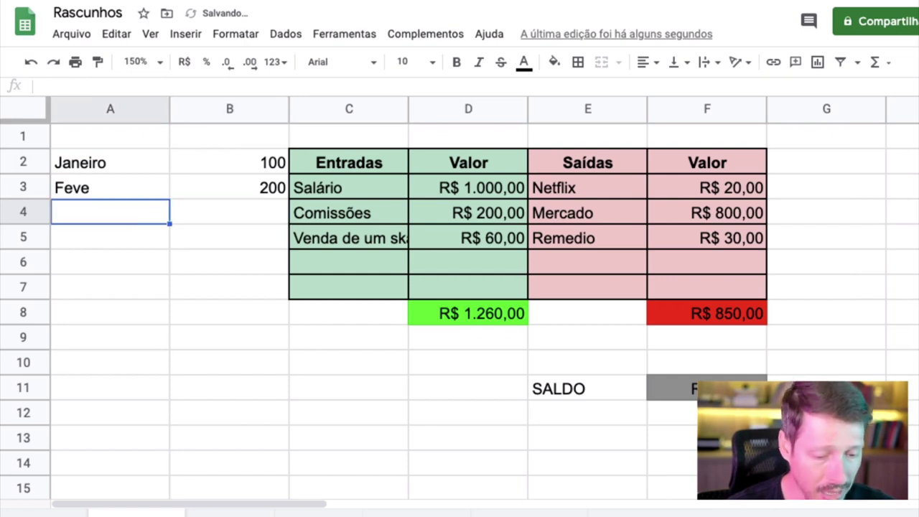
{"action": "type", "text": "Marc"}
{"action": "key", "text": "Tab"}
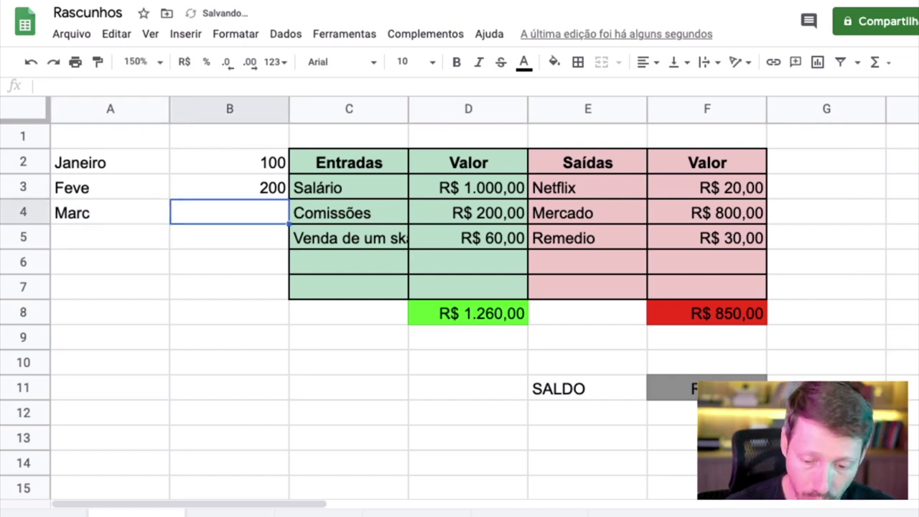
{"action": "type", "text": "-500"}
{"action": "key", "text": "Return"}
Add Abril with a value of 200 in row 5 of the month list.
{"action": "key", "text": "Left"}
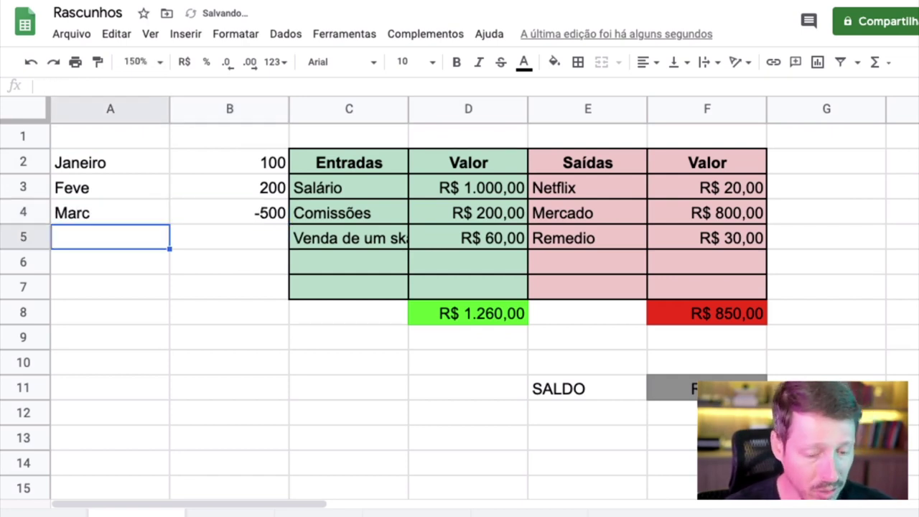
{"action": "type", "text": "Abril"}
{"action": "key", "text": "Return"}
{"action": "key", "text": "Up"}
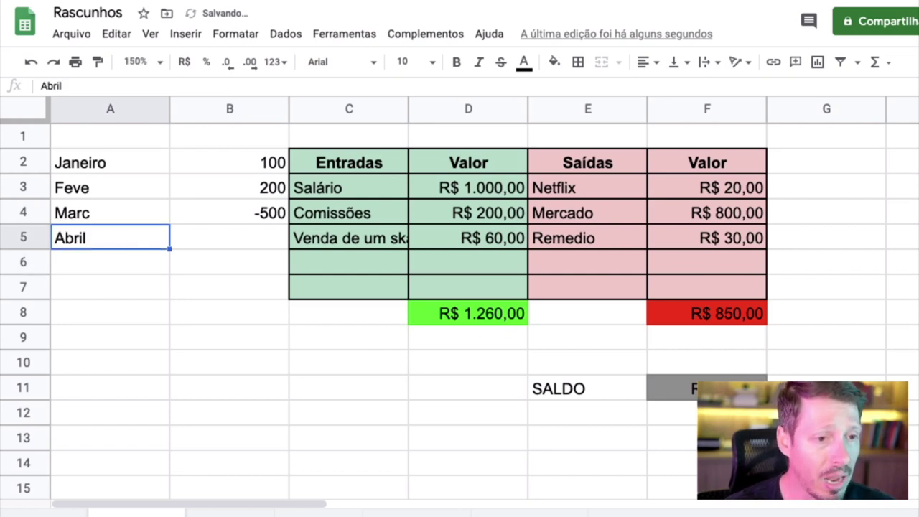
{"action": "key", "text": "Right"}
{"action": "type", "text": "200"}
{"action": "key", "text": "Return"}
{"action": "key", "text": "Left"}
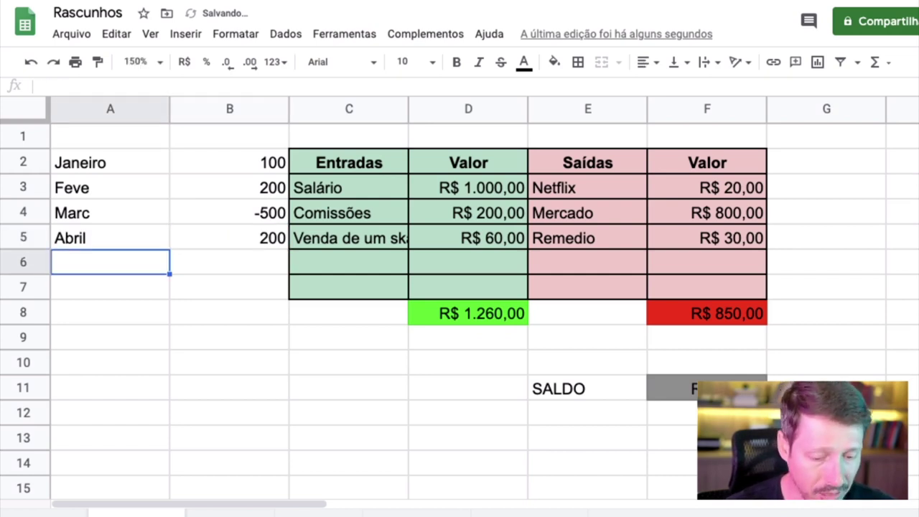
Insert a column chart from the month figures in A2:B5.
{"action": "left_click", "coordinate": [209, 311]}
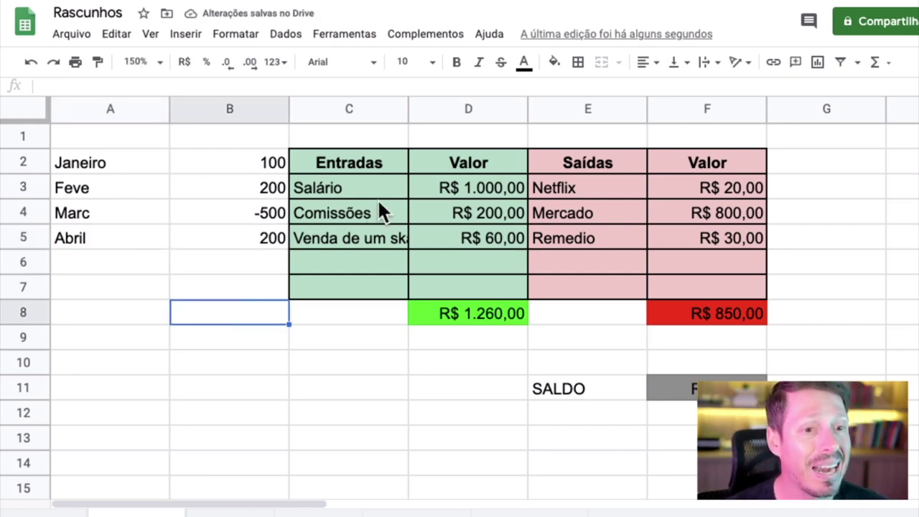
{"action": "left_click_drag", "start_coordinate": [123, 164], "coordinate": [201, 226]}
{"action": "left_click", "coordinate": [186, 34]}
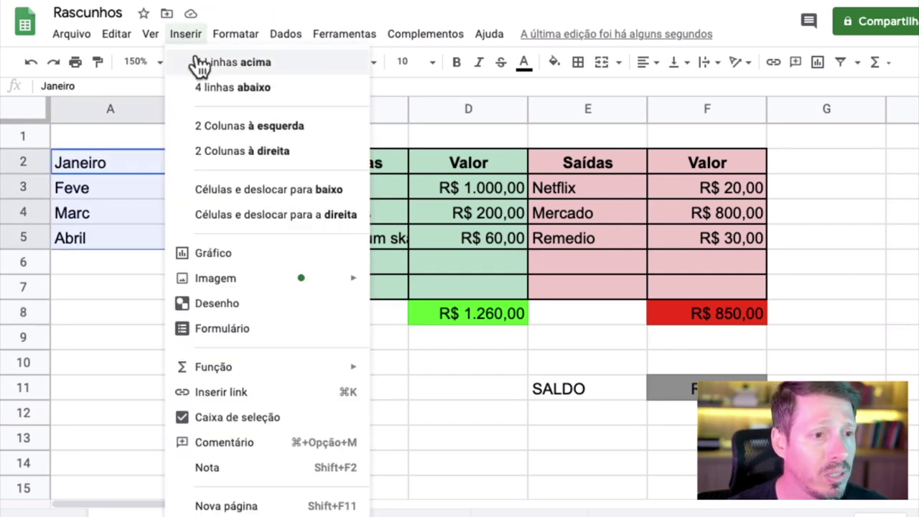
{"action": "left_click", "coordinate": [247, 252]}
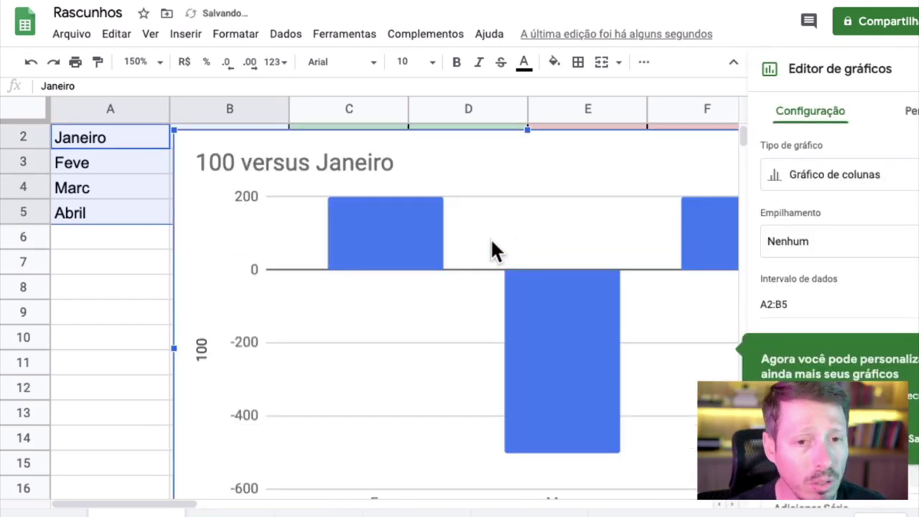
{"action": "left_click", "coordinate": [907, 184]}
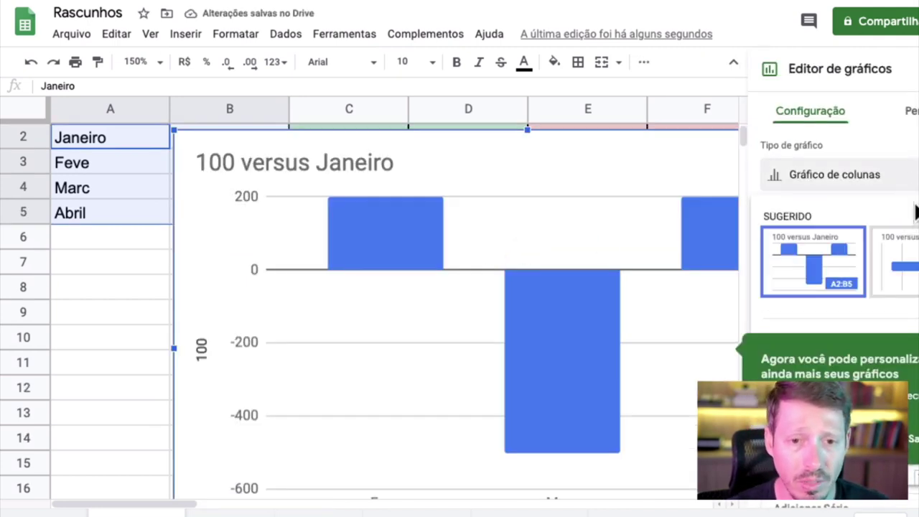
{"action": "left_click", "coordinate": [915, 190]}
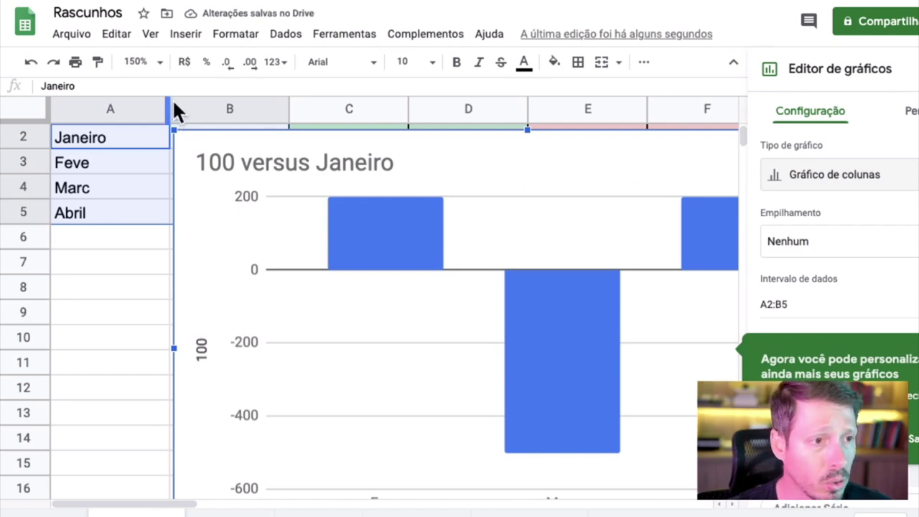
Move the month chart down and to the right, off columns A and B, and stretch it wider.
{"action": "left_click", "coordinate": [145, 61]}
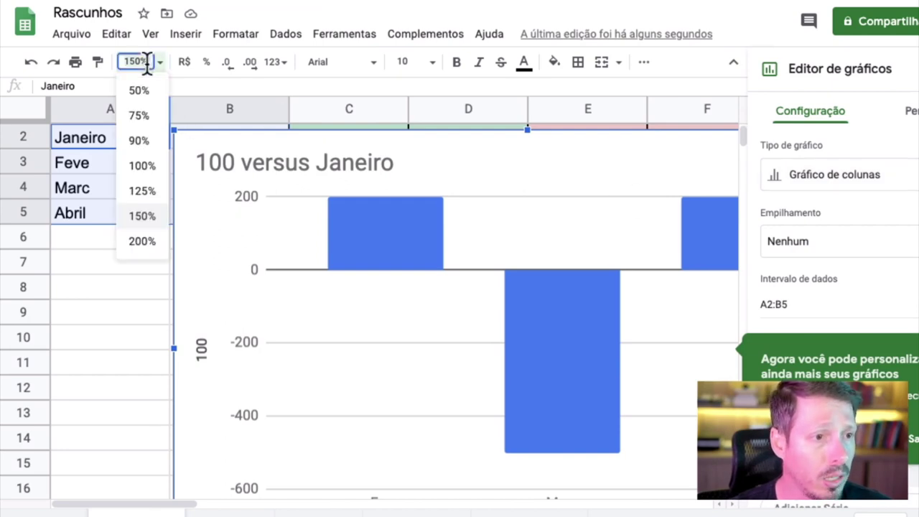
{"action": "left_click", "coordinate": [144, 168]}
{"action": "left_click", "coordinate": [703, 254]}
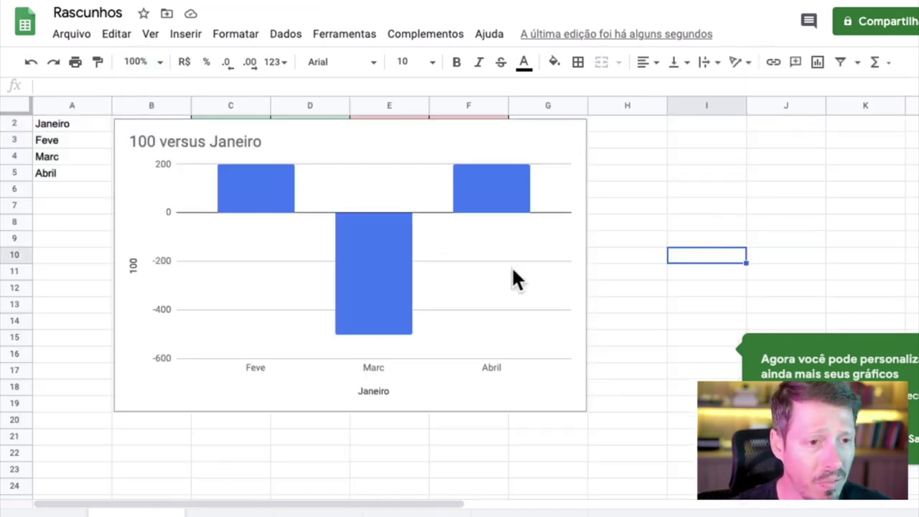
{"action": "left_click", "coordinate": [534, 277]}
{"action": "left_click_drag", "start_coordinate": [534, 277], "coordinate": [660, 321]}
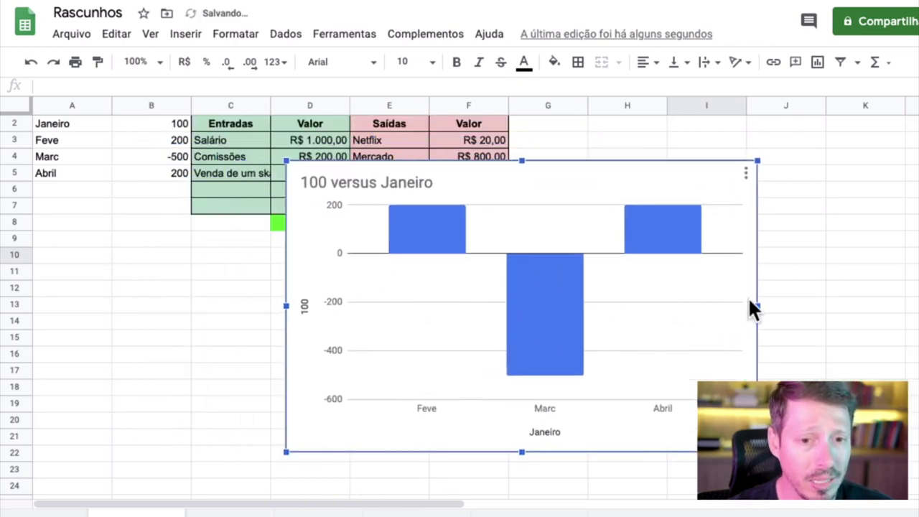
{"action": "left_click_drag", "start_coordinate": [759, 306], "coordinate": [876, 306]}
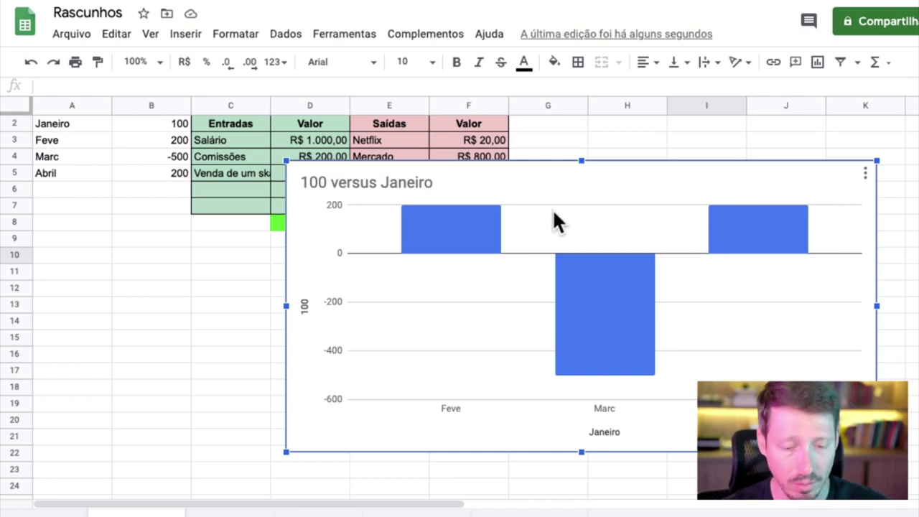
Delete the month chart and clear the sample month data in A2:B5.
{"action": "key", "text": "Delete"}
{"action": "left_click", "coordinate": [255, 271]}
{"action": "left_click_drag", "start_coordinate": [79, 124], "coordinate": [142, 174]}
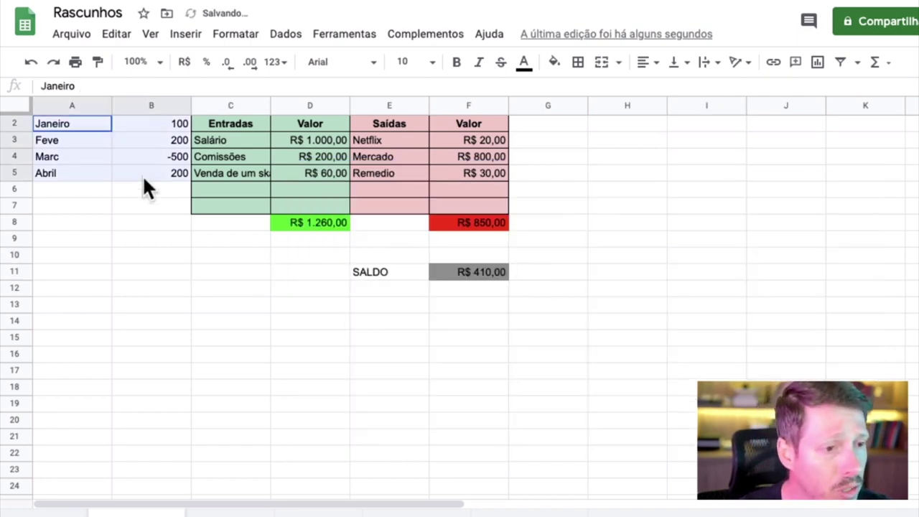
{"action": "key", "text": "Delete"}
{"action": "left_click", "coordinate": [230, 287]}
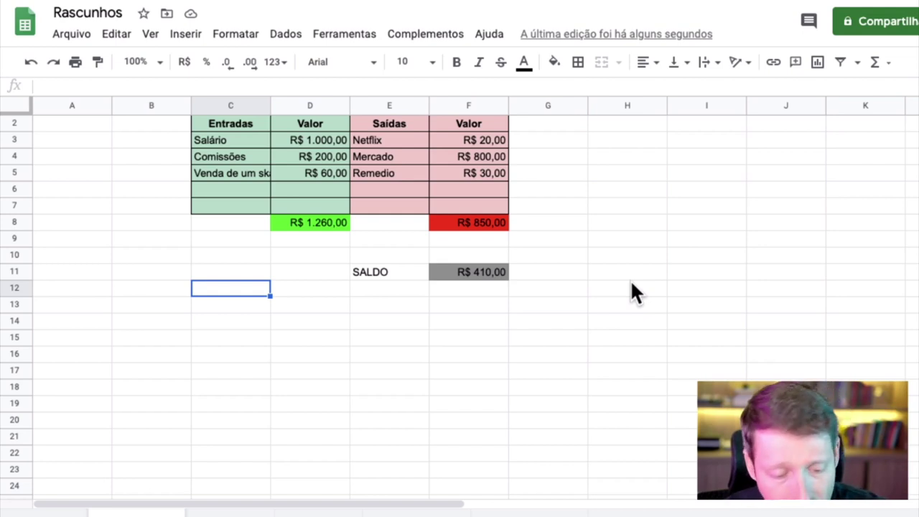
Switch to the Rascunhos.txt notes and add blank lines below the closing paragraph about financial software.
{"action": "key", "text": "super+Tab"}
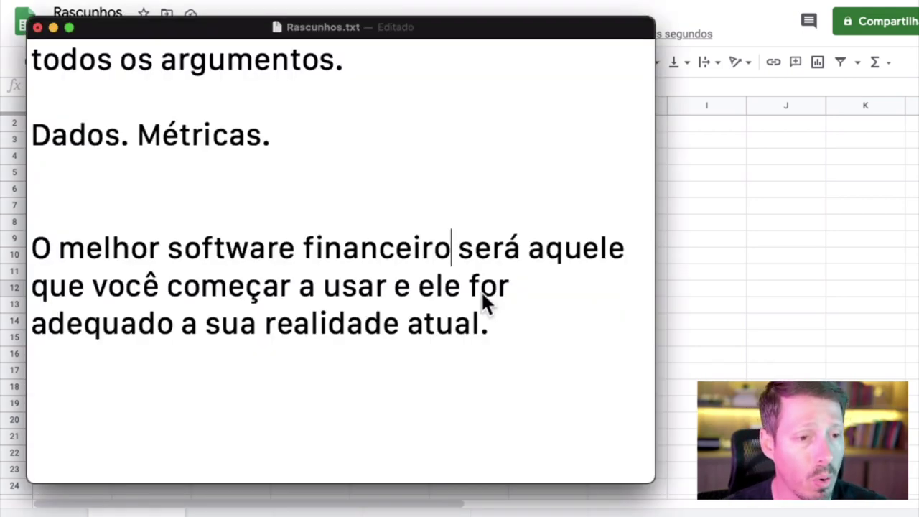
{"action": "scroll", "coordinate": [512, 311], "scroll_direction": "down", "scroll_amount": 3}
{"action": "key", "text": "Return"}
{"action": "key", "text": "Return"}
{"action": "key", "text": "Return"}
{"action": "key", "text": "Return"}
{"action": "key", "text": "Return"}
{"action": "key", "text": "Return"}
{"action": "key", "text": "Return"}
{"action": "key", "text": "Return"}
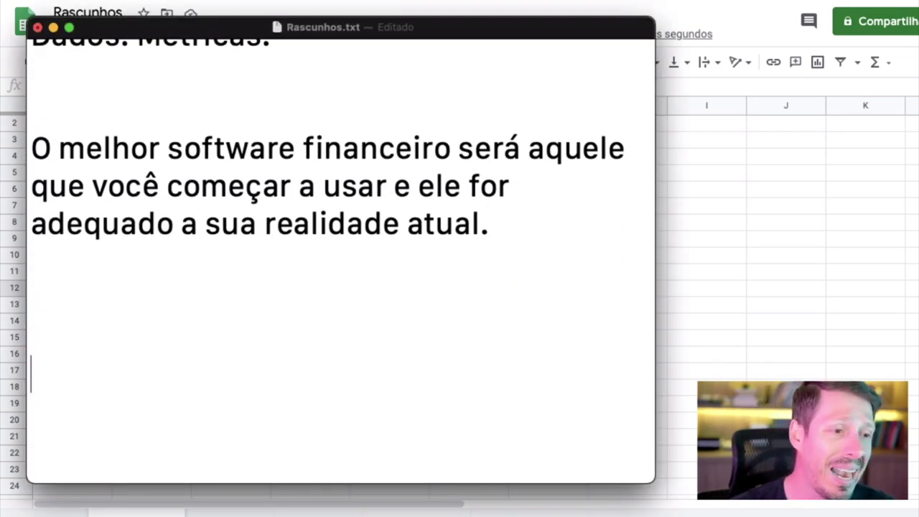
{"action": "left_click", "coordinate": [252, 111]}
{"action": "left_click", "coordinate": [248, 93]}
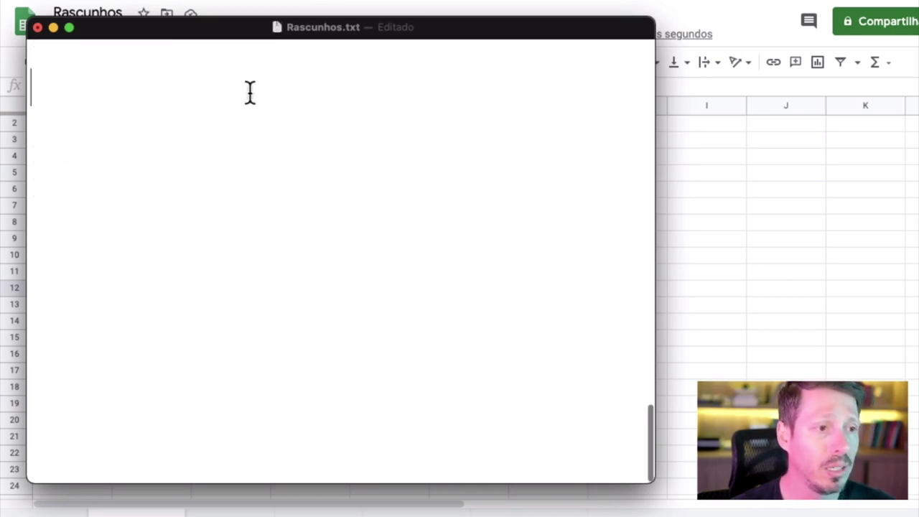
Undo the newly started word and clear all the existing text from the notes.
{"action": "type", "text": "Ra"}
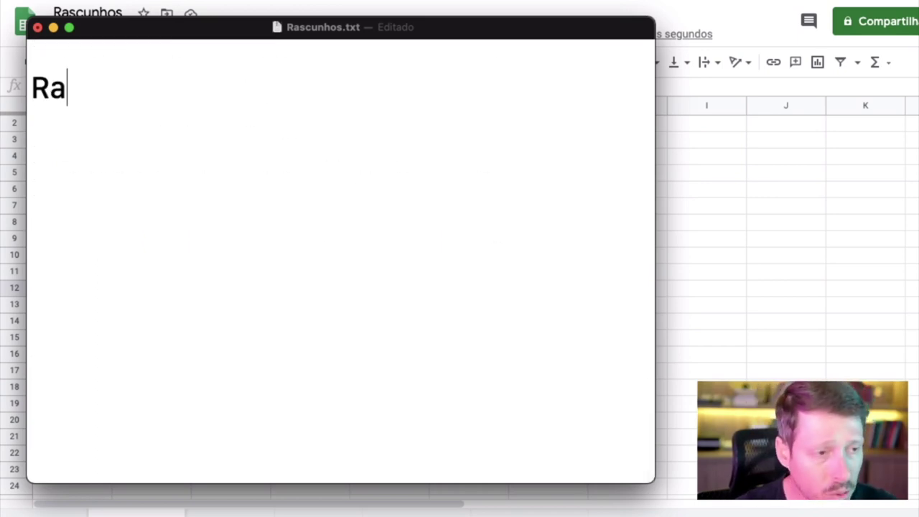
{"action": "key", "text": "super+z"}
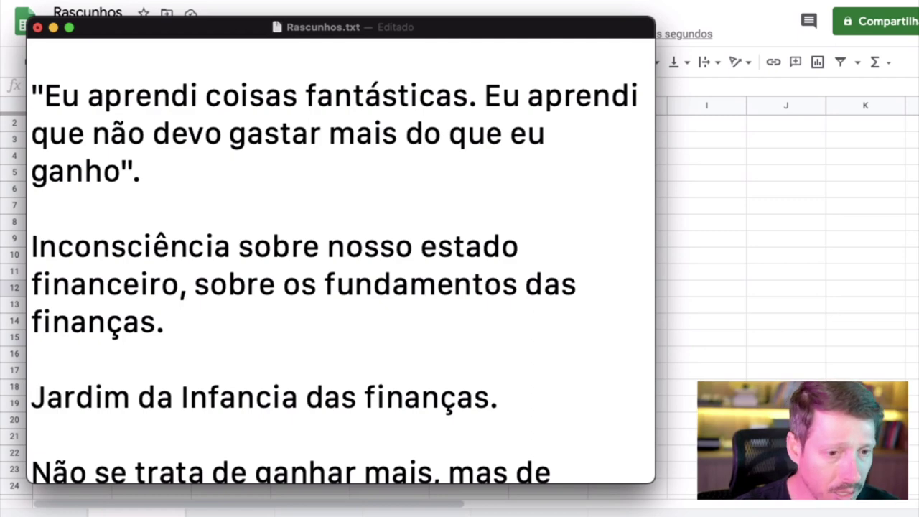
{"action": "key", "text": "super+a"}
{"action": "key", "text": "BackSpace"}
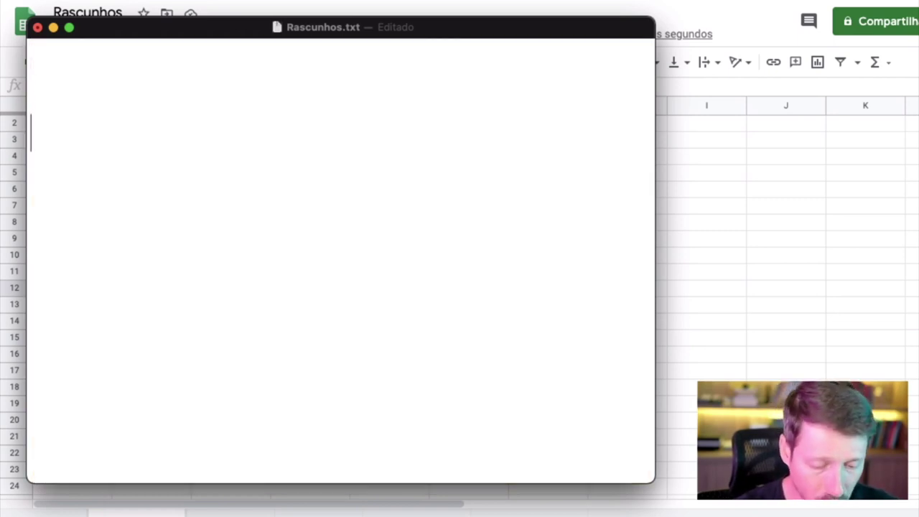
Write the heading Saídas in the notes, underlined with a row of =====.
{"action": "type", "text": "Saídas"}
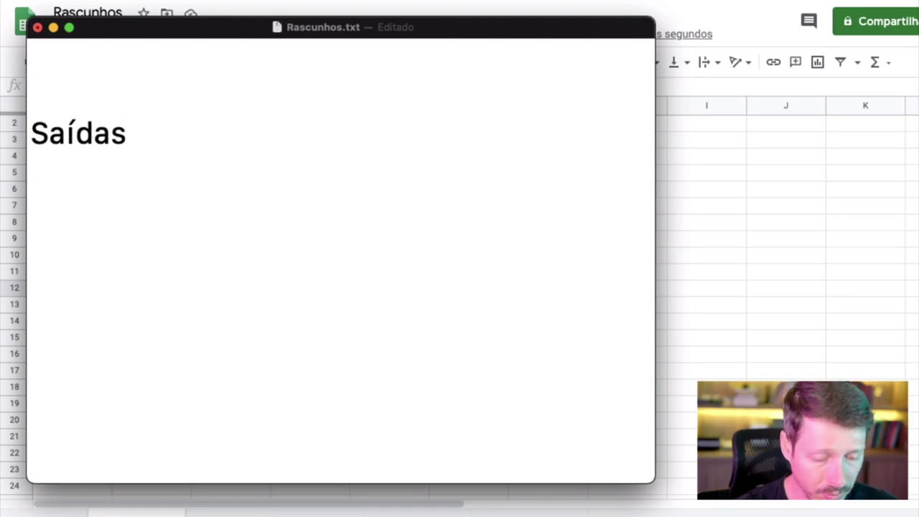
{"action": "key", "text": "Return"}
{"action": "type", "text": "====="}
{"action": "key", "text": "Return"}
{"action": "key", "text": "Return"}
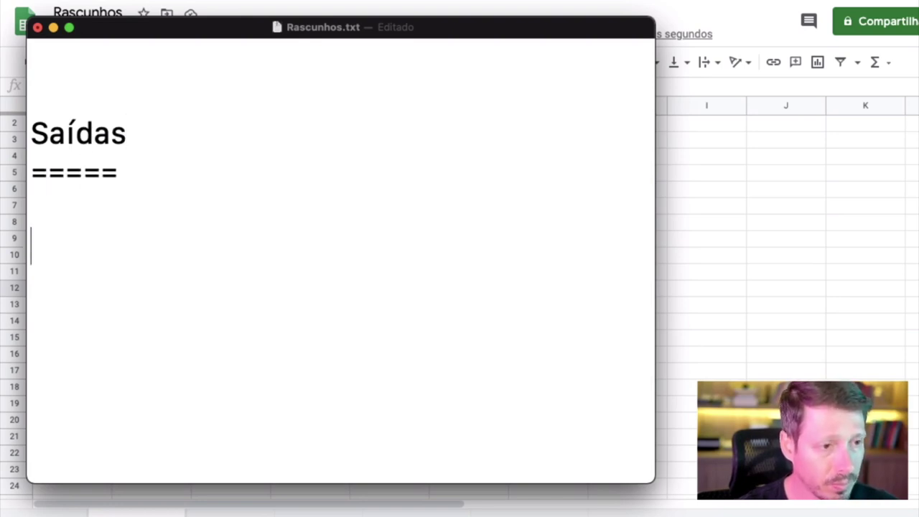
Add the heading Entradas underlined with ====== below a gap, and return to the line under the Saídas heading.
{"action": "key", "text": "Return"}
{"action": "key", "text": "Return"}
{"action": "type", "text": "Entradas"}
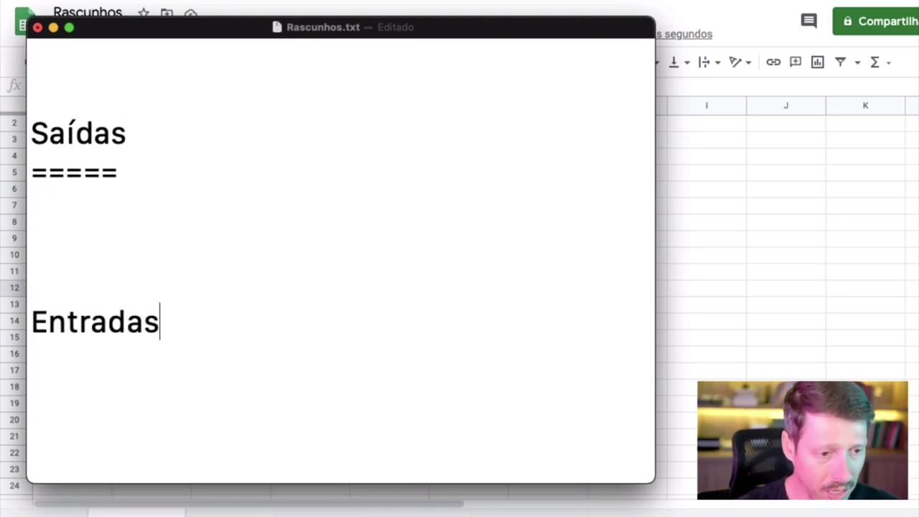
{"action": "key", "text": "Return"}
{"action": "type", "text": "======"}
{"action": "left_click", "coordinate": [30, 208]}
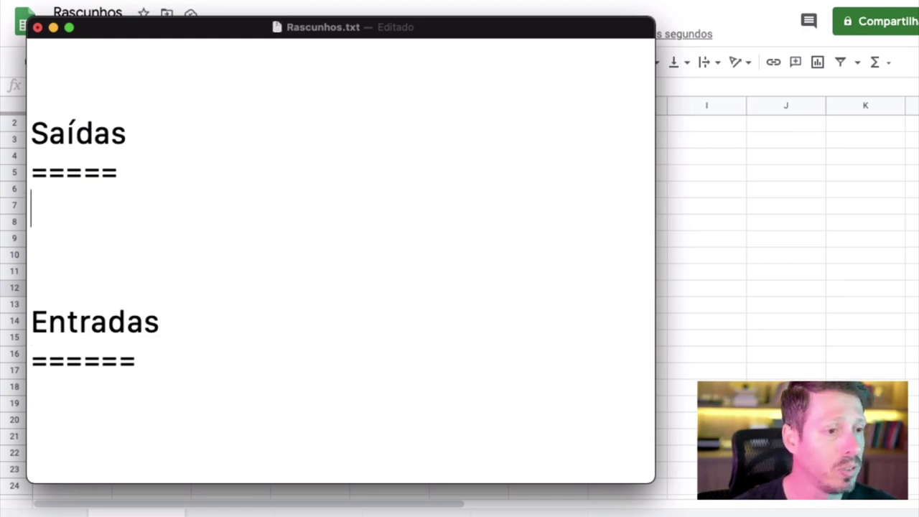
List the expenses Mercado = 300,00 and Netflix = 19,00 on separate lines under the Saídas heading.
{"action": "type", "text": "Mercad"}
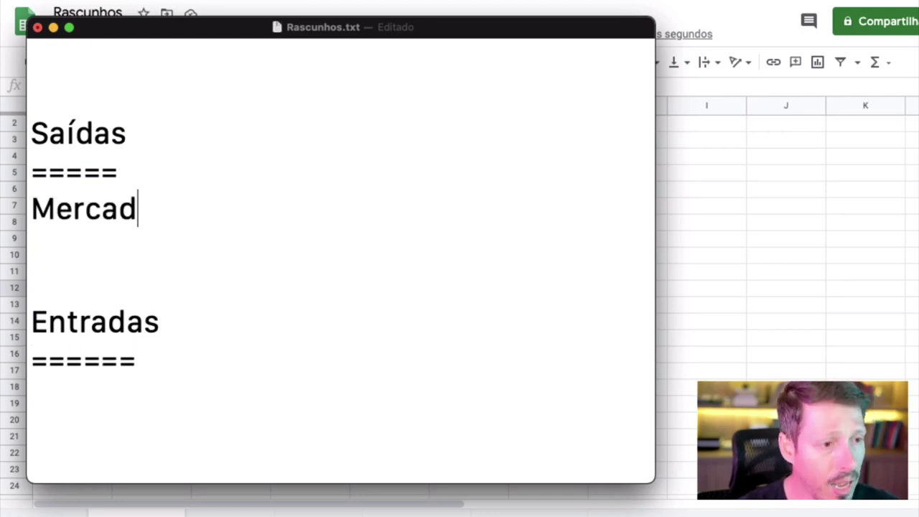
{"action": "type", "text": "o = 3"}
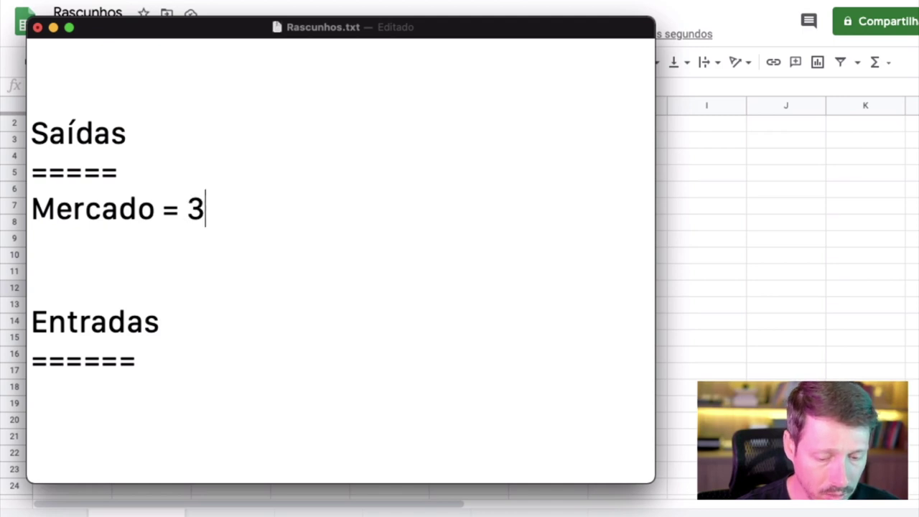
{"action": "type", "text": "00,00"}
{"action": "key", "text": "Return"}
{"action": "type", "text": "Netf"}
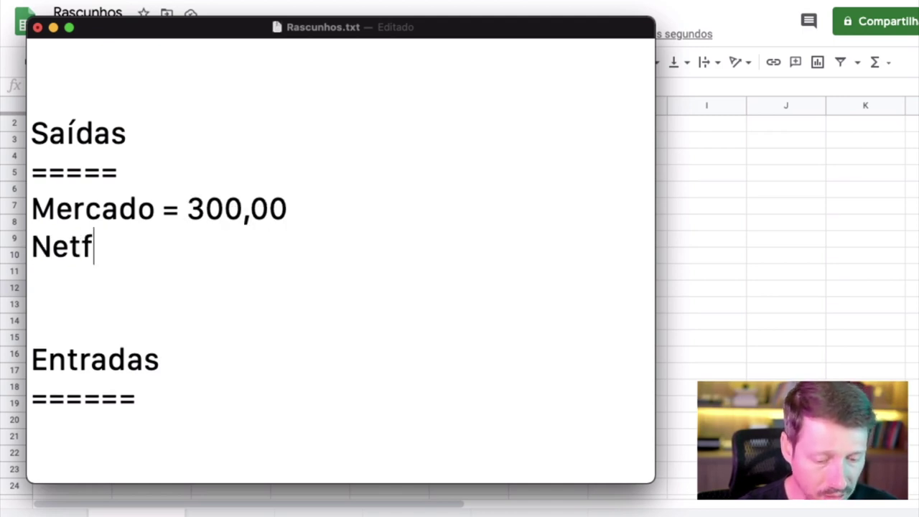
{"action": "type", "text": "lix = "}
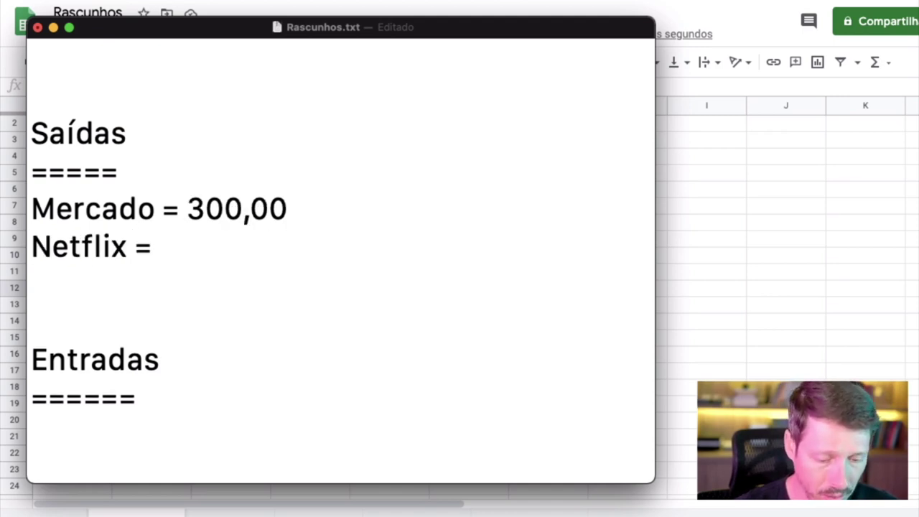
{"action": "type", "text": "19,00"}
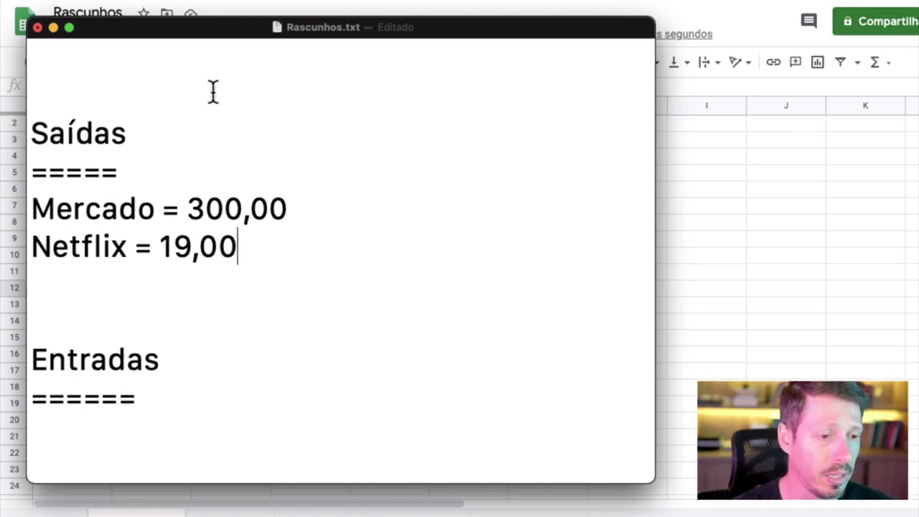
Add the income line Salário = 1000,00 under the Entradas heading's underline.
{"action": "left_click", "coordinate": [151, 396]}
{"action": "key", "text": "Return"}
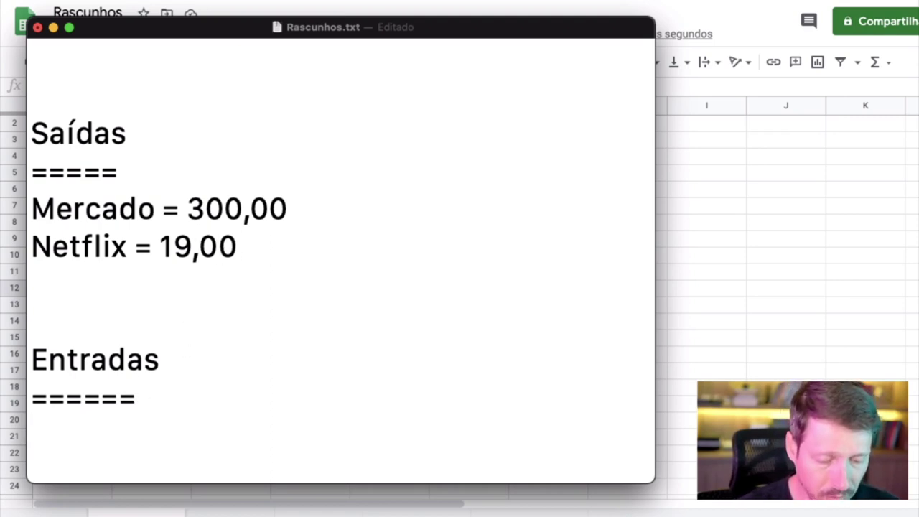
{"action": "type", "text": "Salário = 1"}
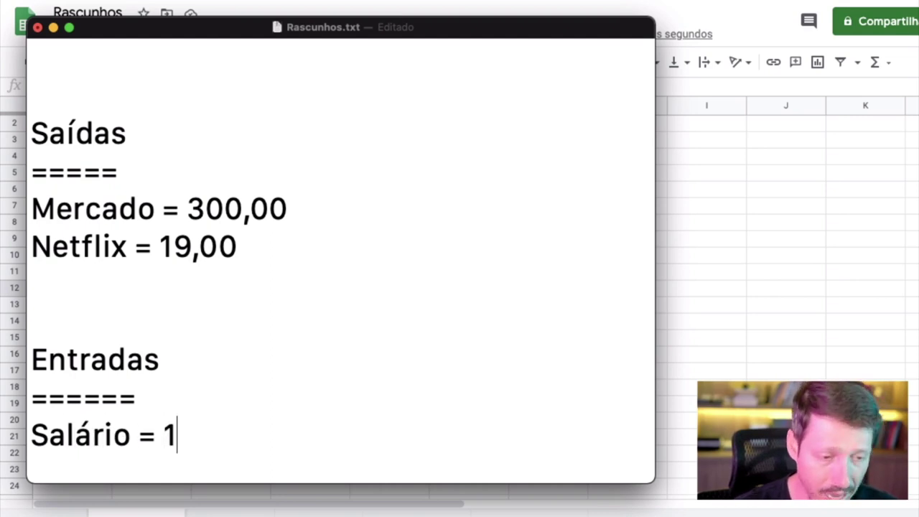
{"action": "type", "text": "000,00"}
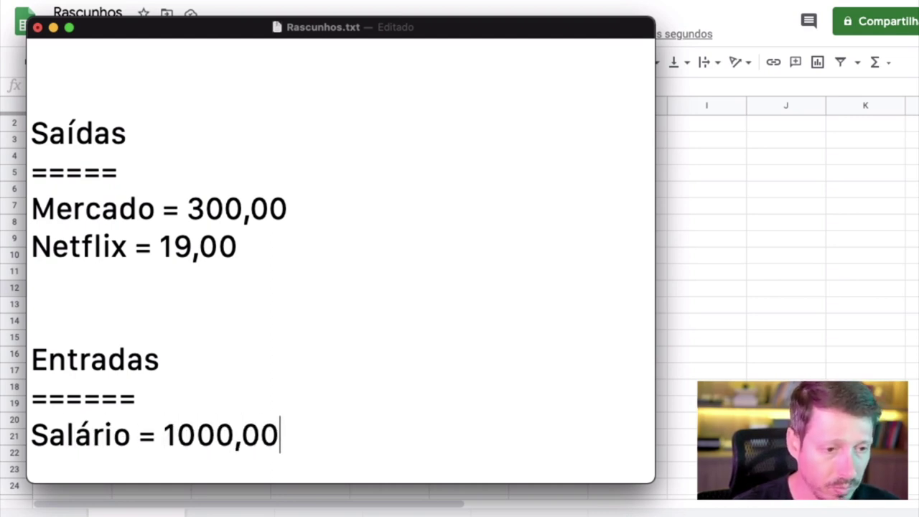
{"action": "scroll", "coordinate": [193, 280], "scroll_direction": "down", "scroll_amount": 1}
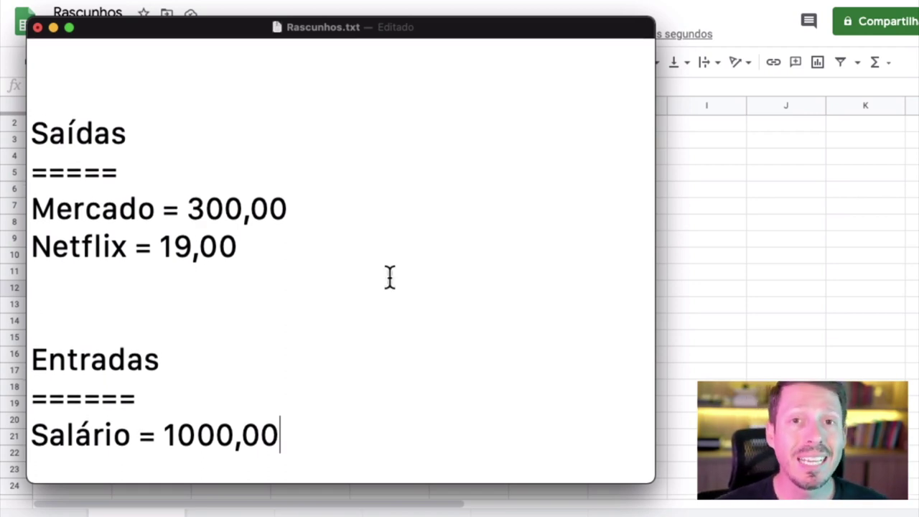
Close the Saídas list with a row of =========== below Netflix and the line Total 319,00.
{"action": "left_click", "coordinate": [330, 267]}
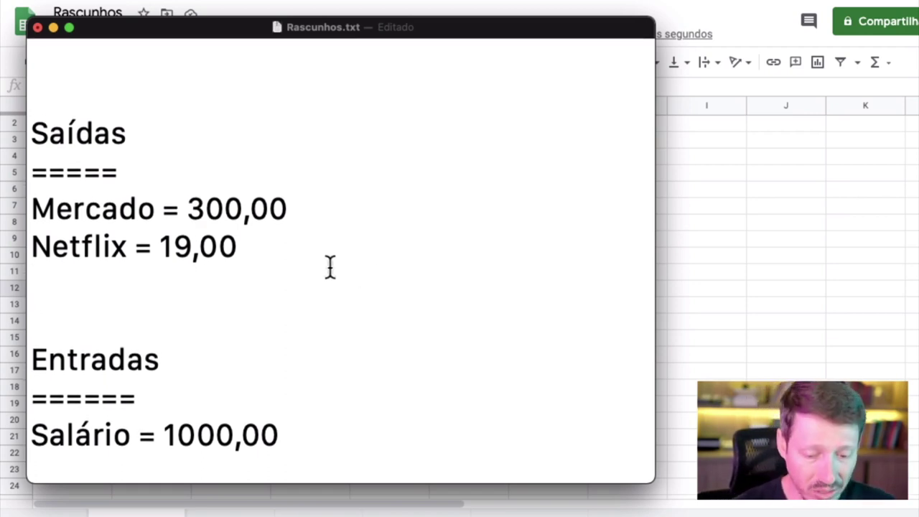
{"action": "type", "text": "==========="}
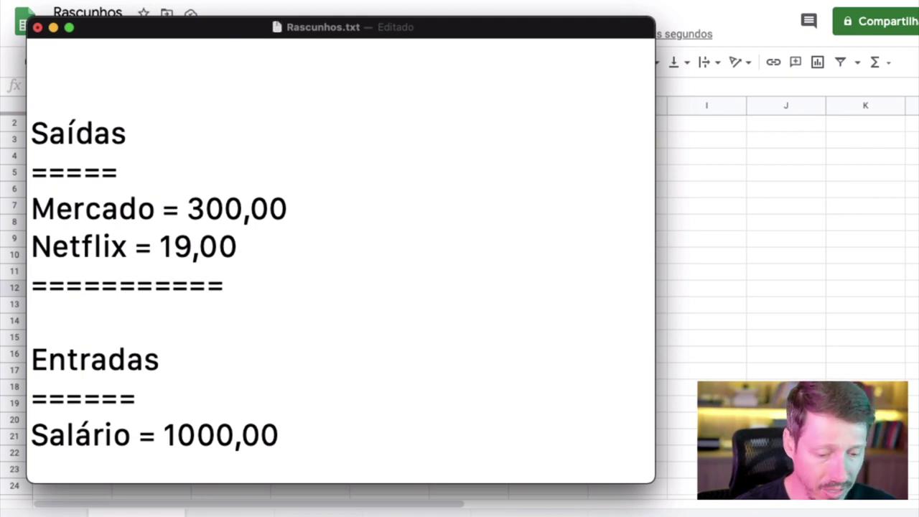
{"action": "key", "text": "Return"}
{"action": "type", "text": "Total 319"}
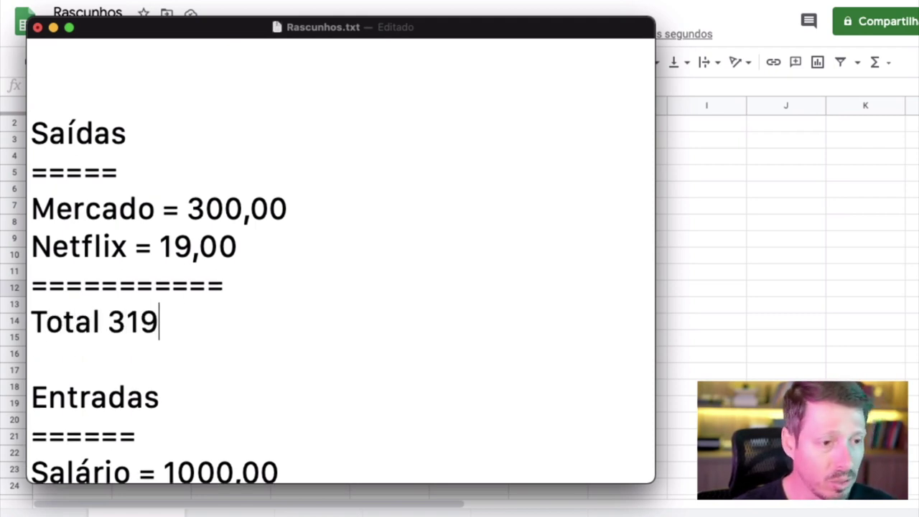
{"action": "type", "text": ",00"}
Close the Entradas list with a row of ===== below Salário and the line Total = X reais.
{"action": "scroll", "coordinate": [325, 409], "scroll_direction": "down", "scroll_amount": 1}
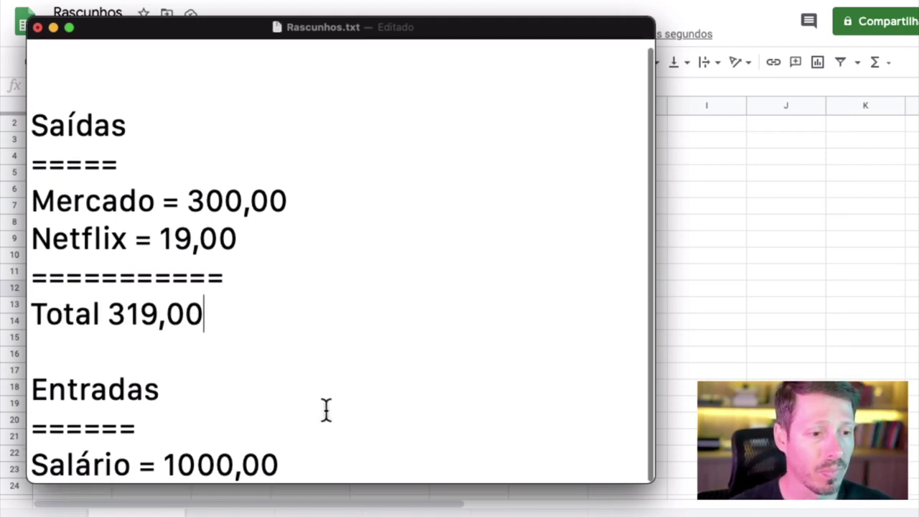
{"action": "left_click", "coordinate": [299, 455]}
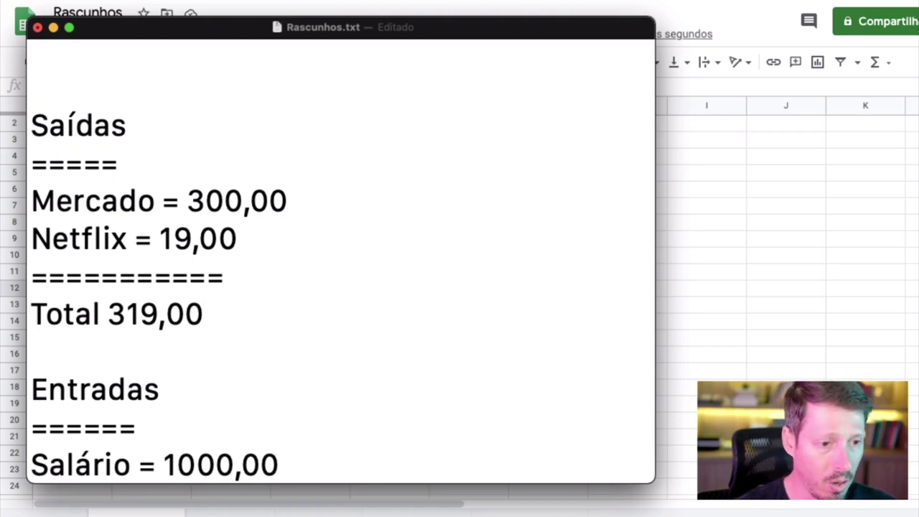
{"action": "key", "text": "Return"}
{"action": "type", "text": "====="}
{"action": "scroll", "coordinate": [297, 449], "scroll_direction": "down", "scroll_amount": 3}
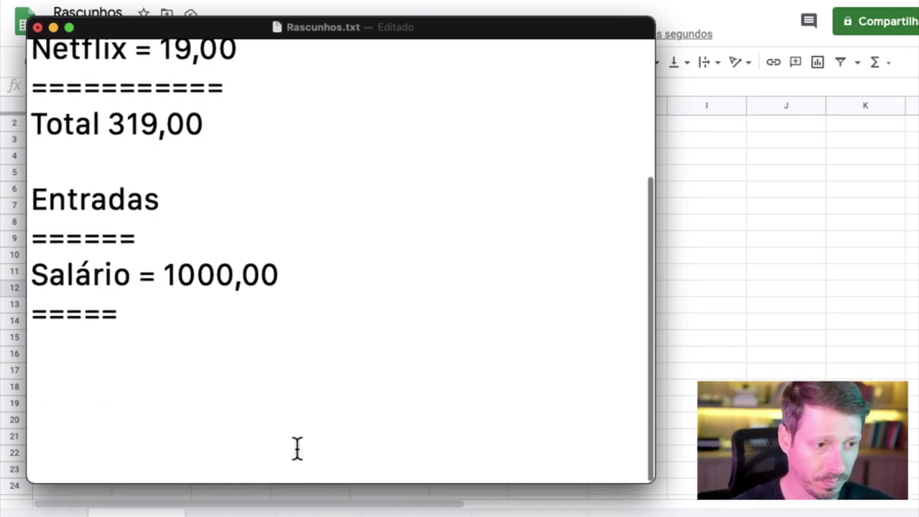
{"action": "key", "text": "Return"}
{"action": "key", "text": "Return"}
{"action": "key", "text": "BackSpace"}
{"action": "type", "text": "Total "}
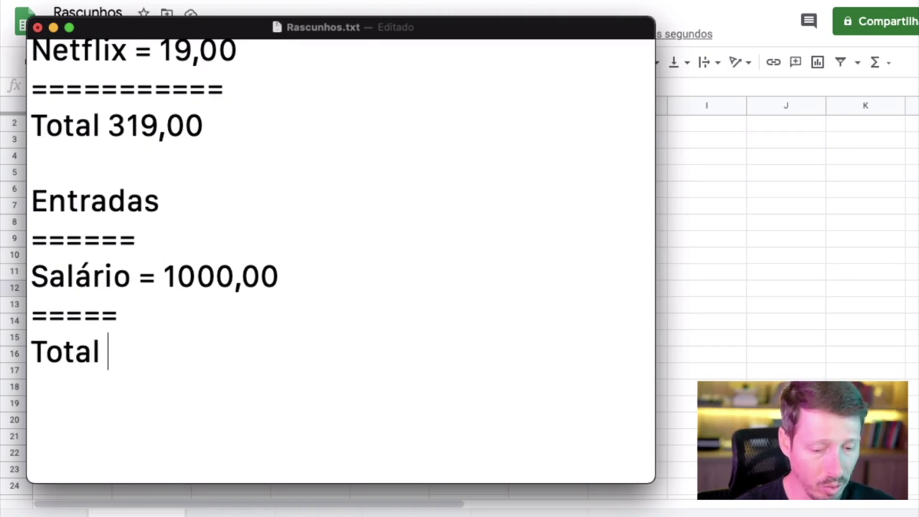
{"action": "type", "text": "= X rea"}
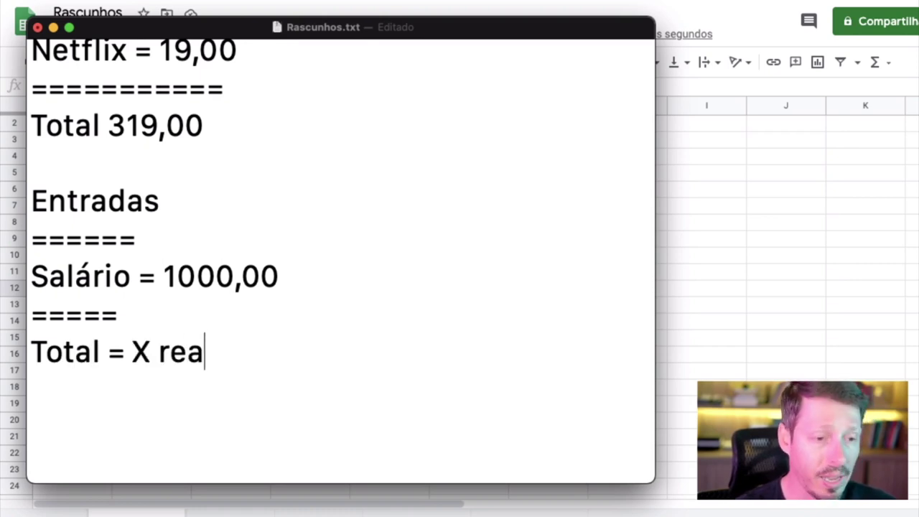
{"action": "type", "text": "is"}
{"action": "scroll", "coordinate": [212, 356], "scroll_direction": "up", "scroll_amount": 2}
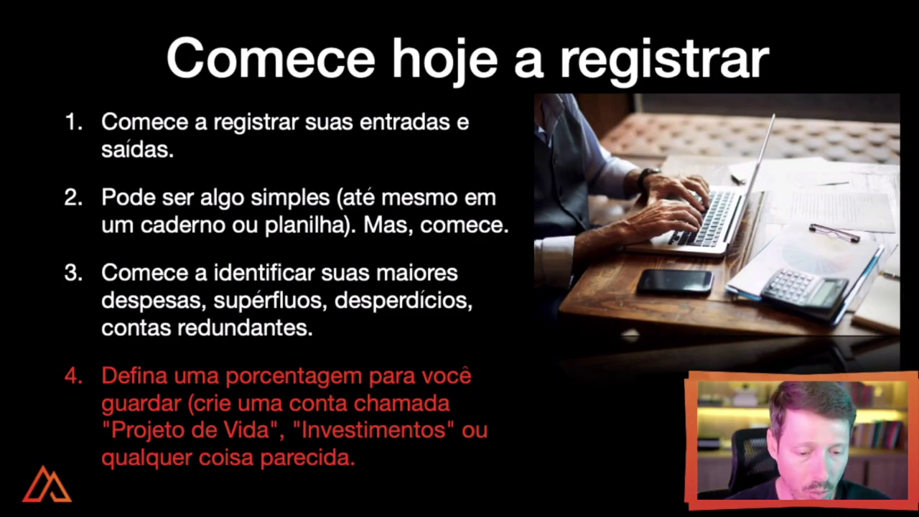
Switch to the Rascunhos.txt notes and add the heading Meta de Poupança: above the Saídas section, followed by a blank line.
{"action": "key", "text": "super+Tab"}
{"action": "scroll", "coordinate": [381, 308], "scroll_direction": "up", "scroll_amount": 3}
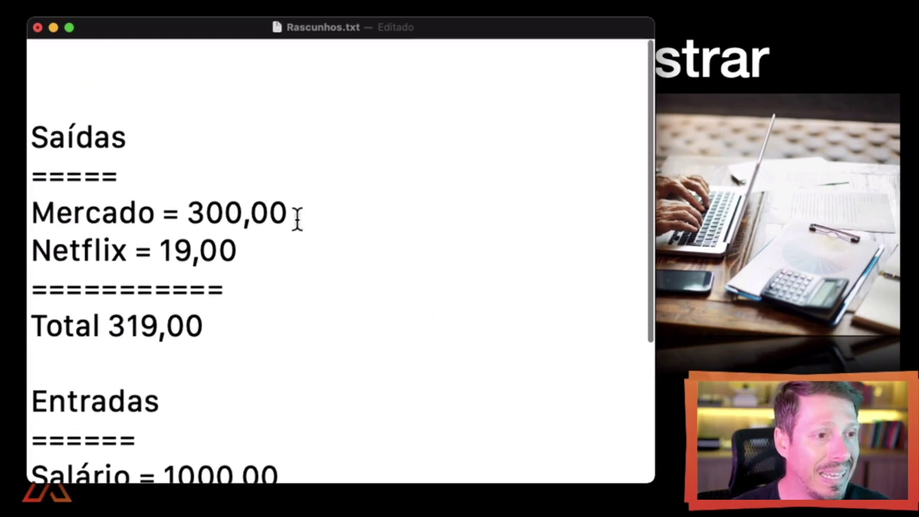
{"action": "left_click", "coordinate": [137, 76]}
{"action": "key", "text": "Return"}
{"action": "key", "text": "Return"}
{"action": "key", "text": "Up"}
{"action": "key", "text": "Up"}
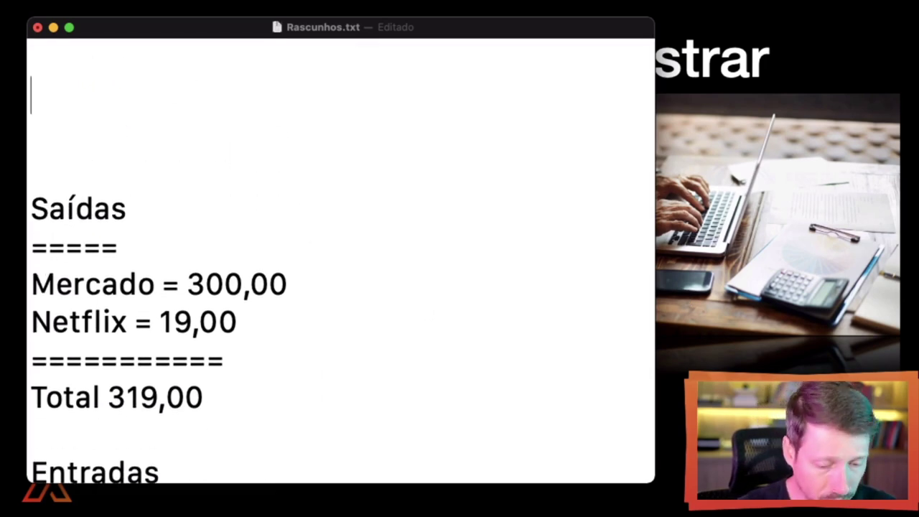
{"action": "type", "text": "Meta de Po"}
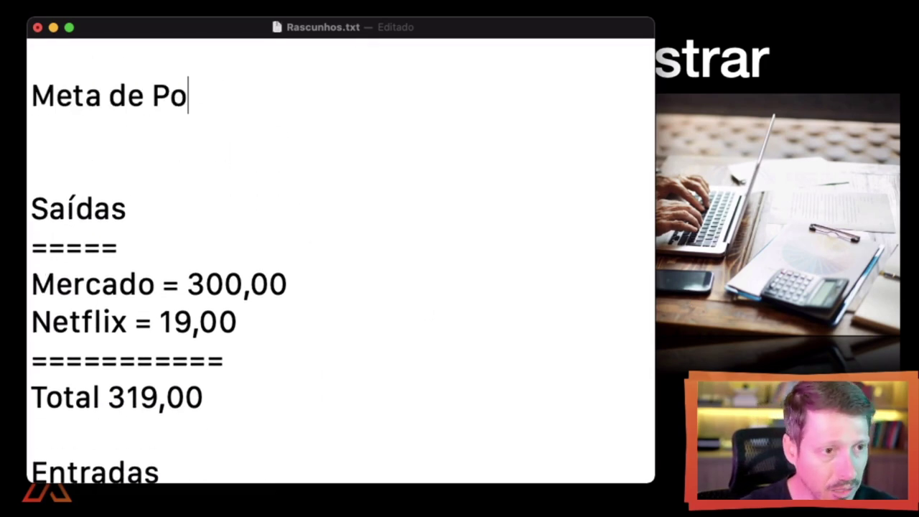
{"action": "type", "text": "upança:"}
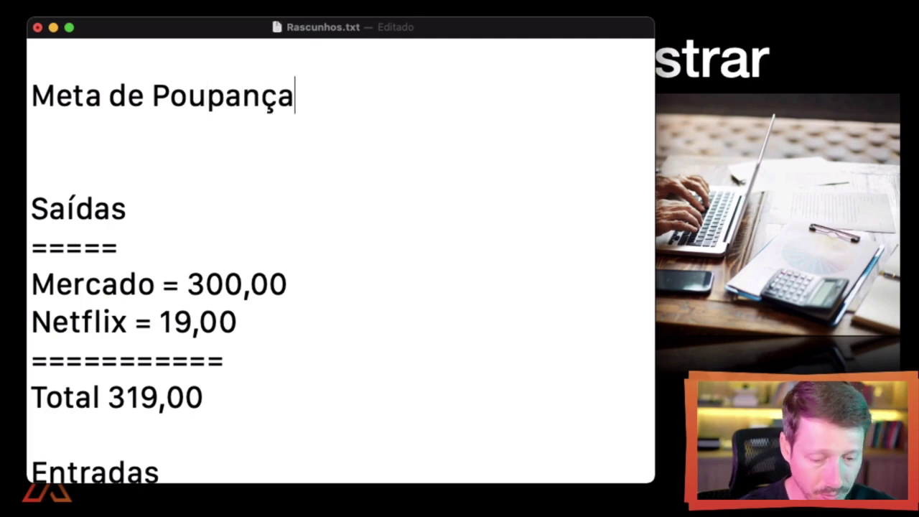
{"action": "key", "text": "Return"}
{"action": "key", "text": "Return"}
List "Projeto Futuro" and "Independência Financeira", both in quotation marks, on separate lines under the Meta de Poupança: heading.
{"action": "type", "text": "\""}
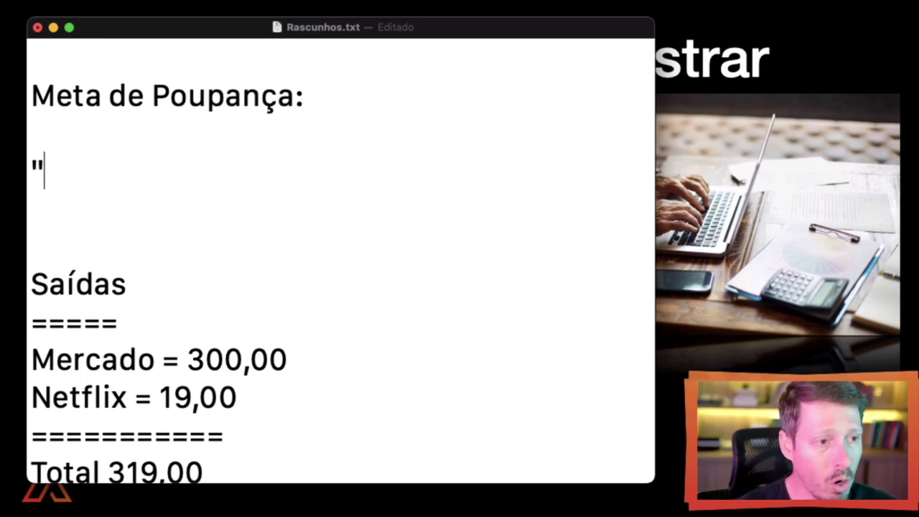
{"action": "type", "text": "Projeto"}
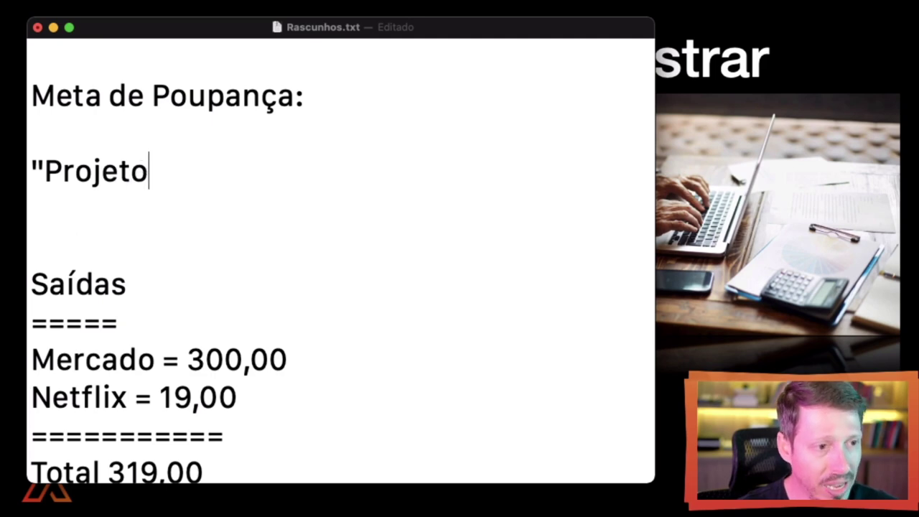
{"action": "type", "text": " Futuro\""}
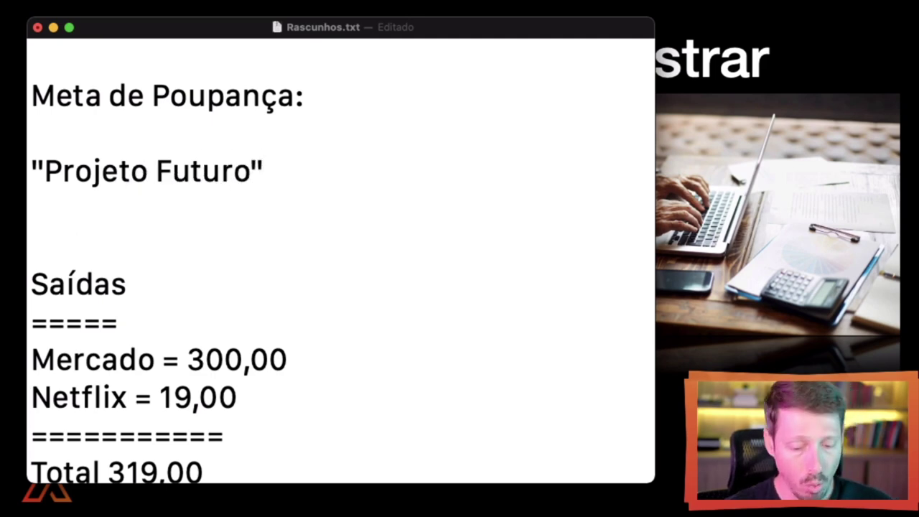
{"action": "key", "text": "Return"}
{"action": "type", "text": "\"Independe"}
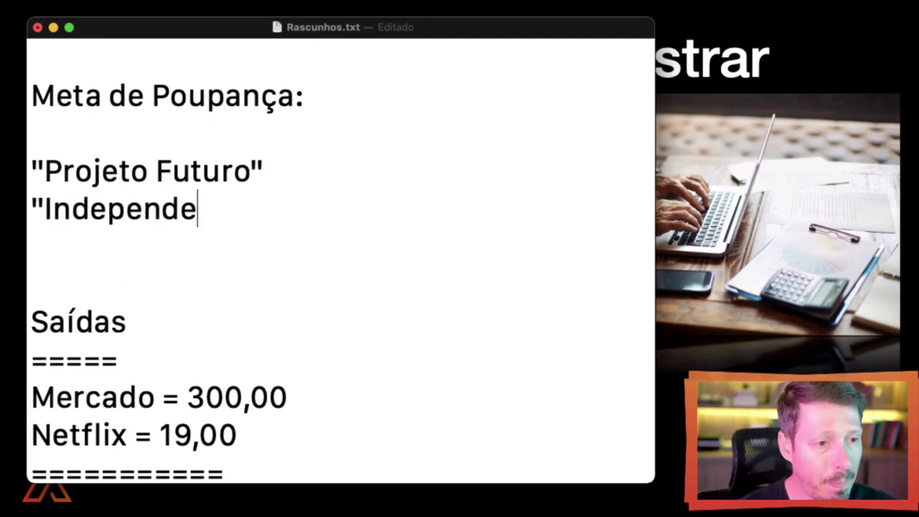
{"action": "key", "text": "BackSpace"}
{"action": "type", "text": "ência "}
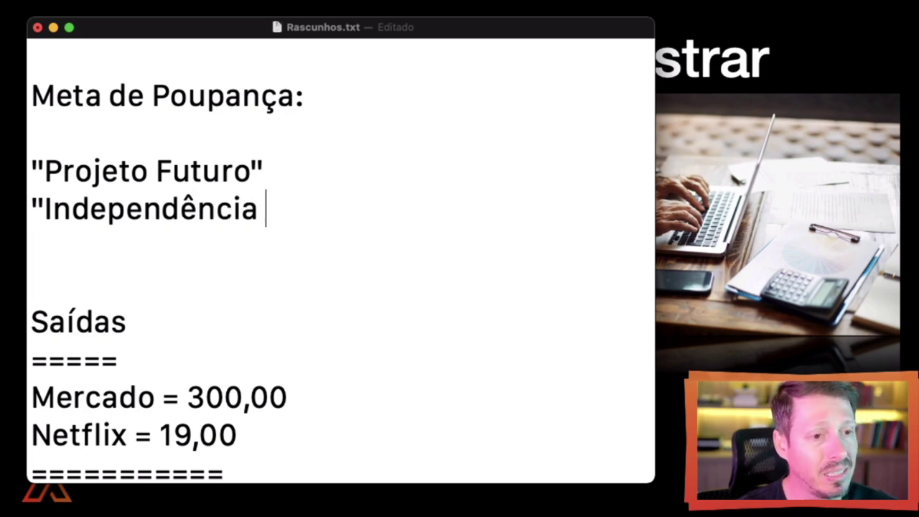
{"action": "type", "text": "Financeira\""}
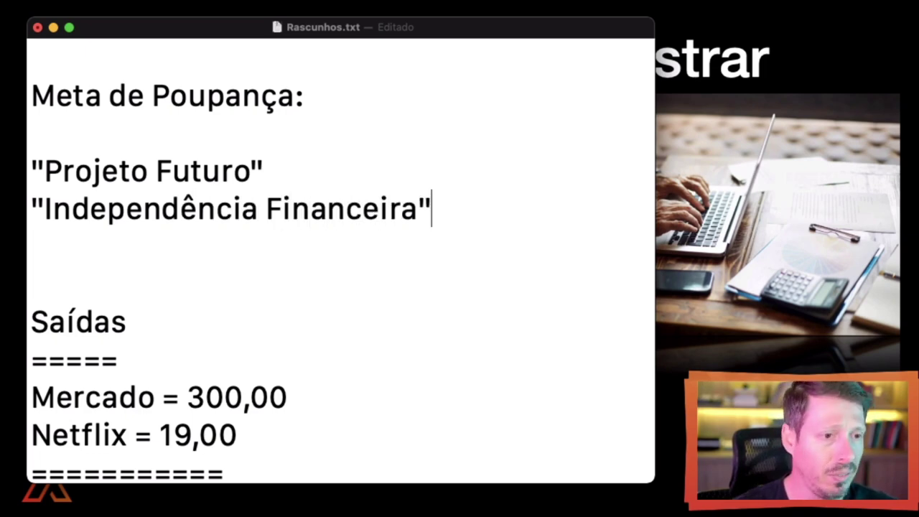
Remove the blank line below the Meta de Poupança: heading and place the cursor at the end of that heading.
{"action": "left_click", "coordinate": [264, 171]}
{"action": "key", "text": "Up"}
{"action": "key", "text": "Delete"}
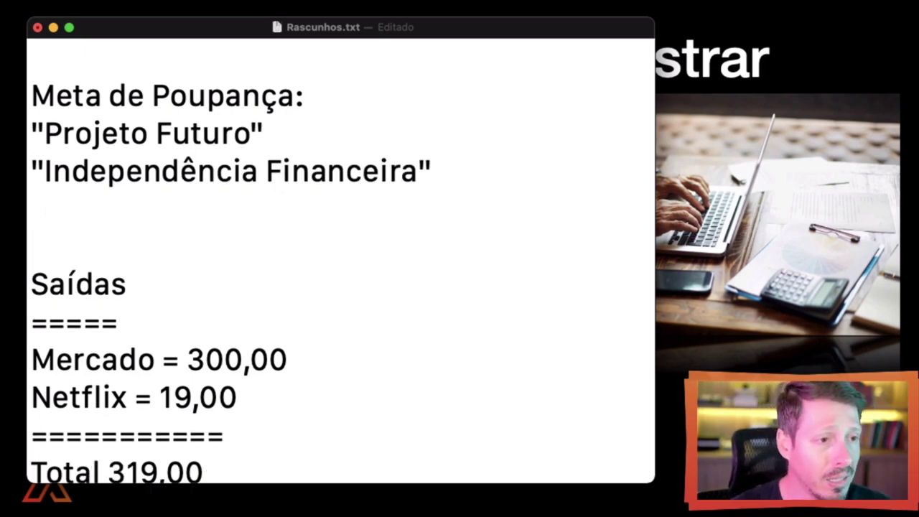
{"action": "left_click", "coordinate": [305, 96]}
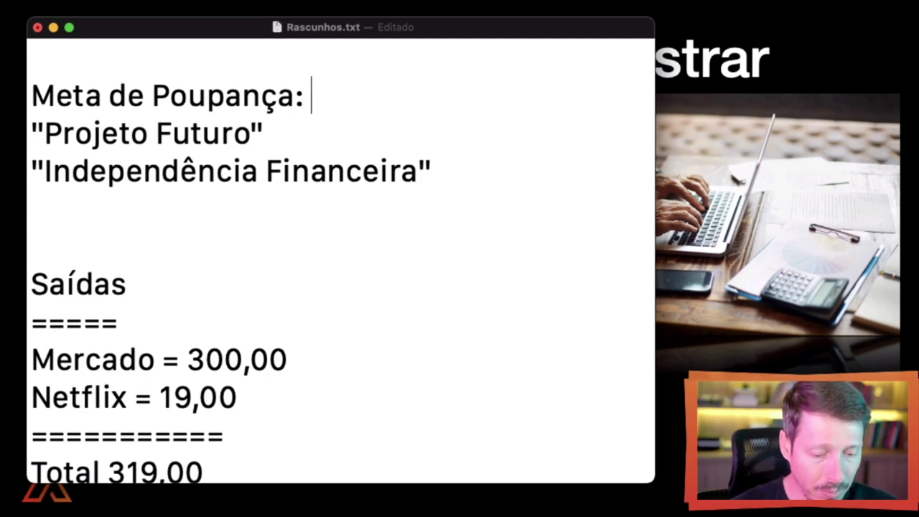